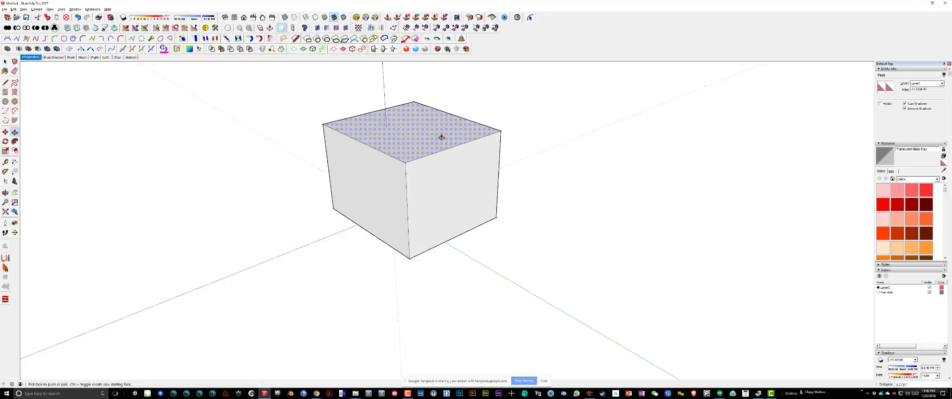
Lengthen the box with Push/Pull, then draw a lengthwise centre line across its top face between the two end edges.
drag(372, 195, 319, 208)
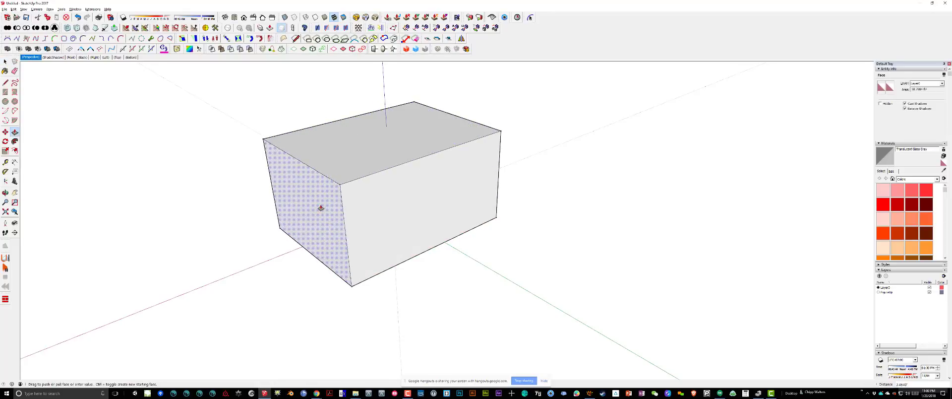
key(l)
click(453, 115)
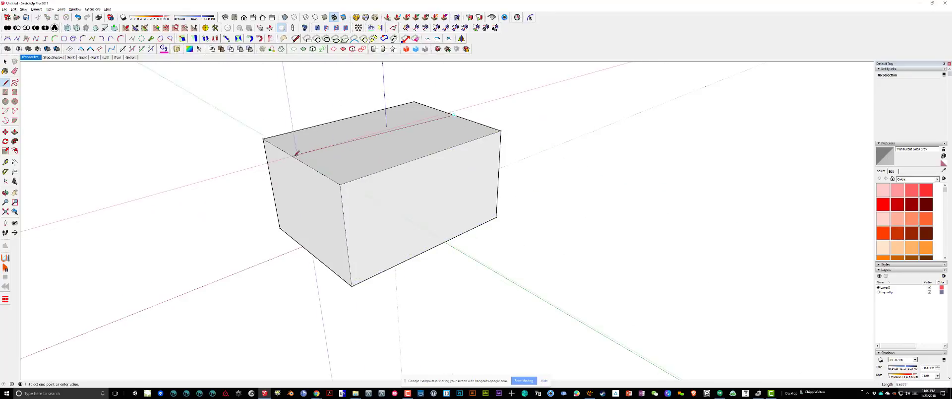
key(super)
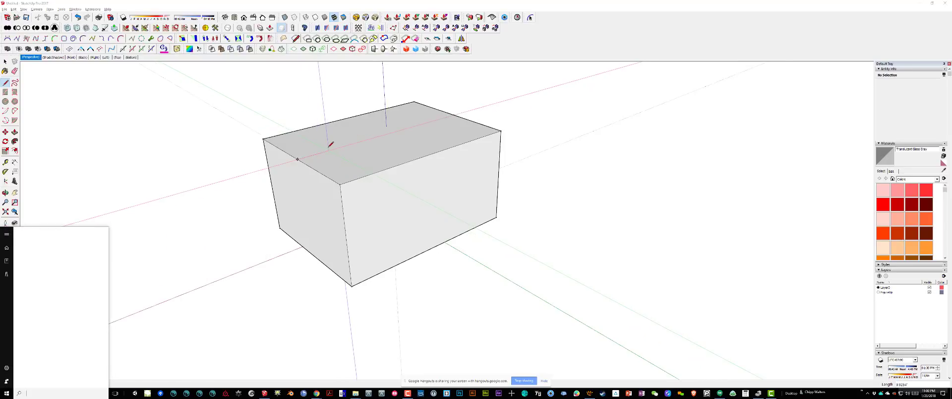
click(330, 149)
click(6, 62)
click(353, 145)
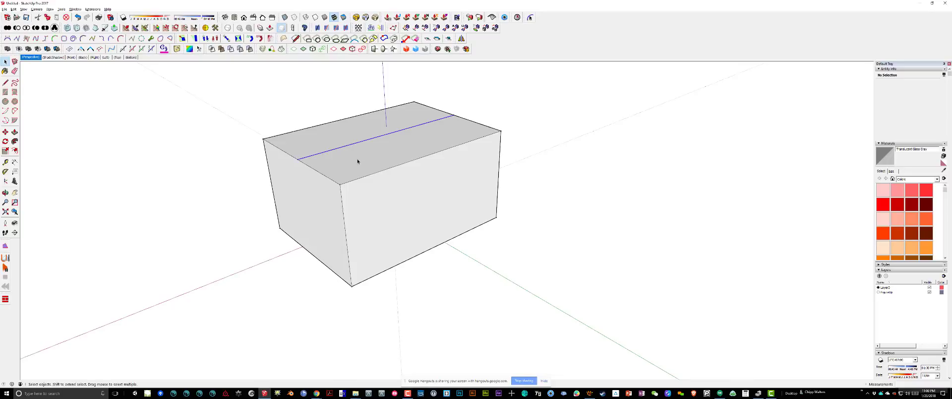
key(m)
click(345, 233)
key(space)
key(ctrl+z)
Move the top face's centre line straight up along the blue axis to form a gabled roof.
click(339, 149)
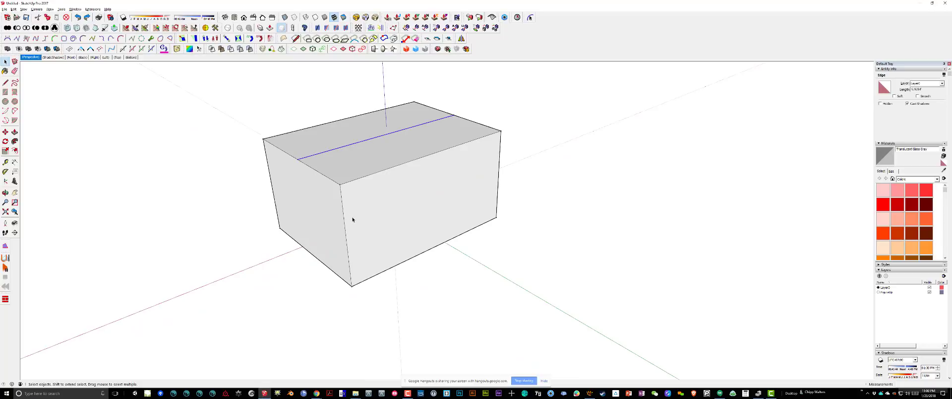
key(m)
click(348, 243)
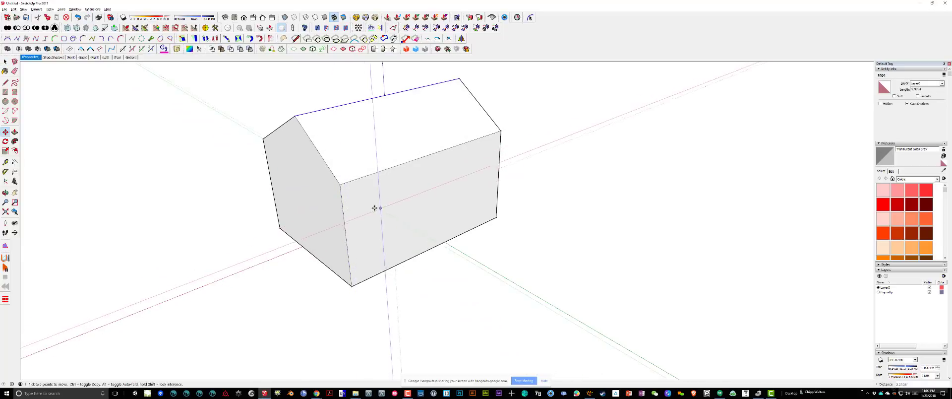
scroll(379, 208, down, 1)
key(space)
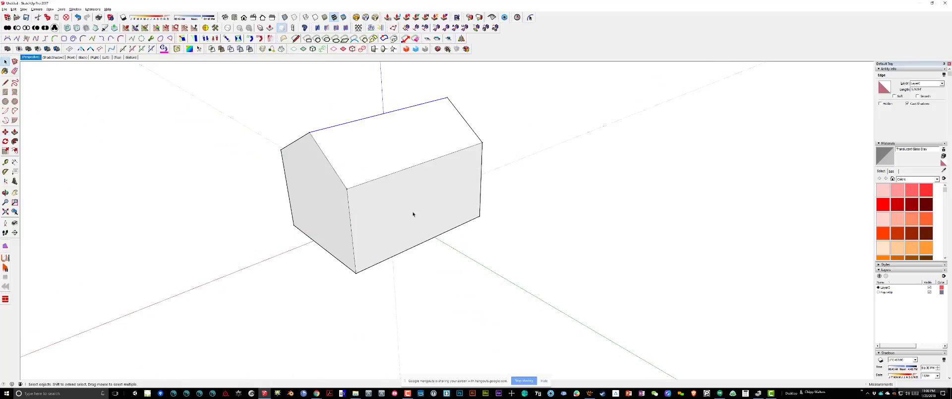
Draw an upright rectangle on the long front wall, starting from its near vertical edge below the eave.
middle_drag(414, 216, 362, 213)
scroll(390, 194, up, 3)
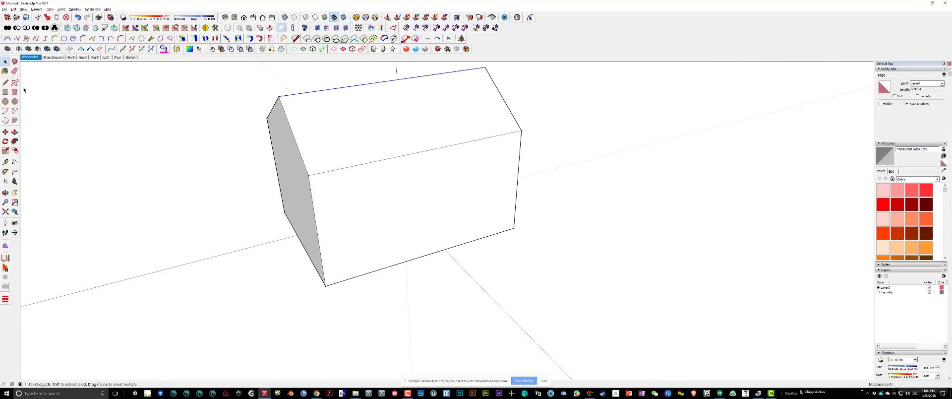
click(5, 92)
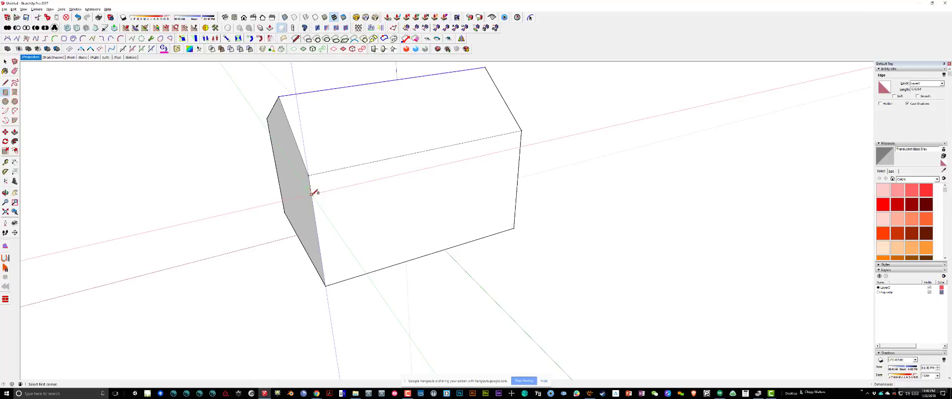
click(312, 193)
click(363, 249)
key(space)
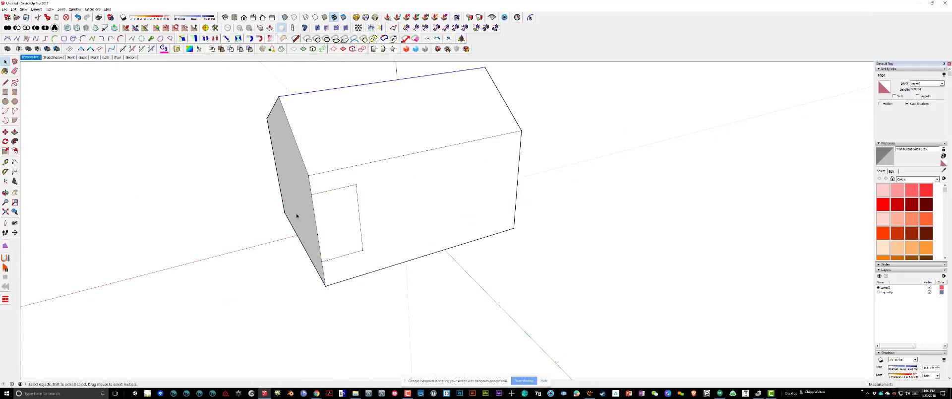
Copy the rectangular panel to the far end of the wall and divide the distance to make six evenly spaced panels.
click(343, 232)
key(m)
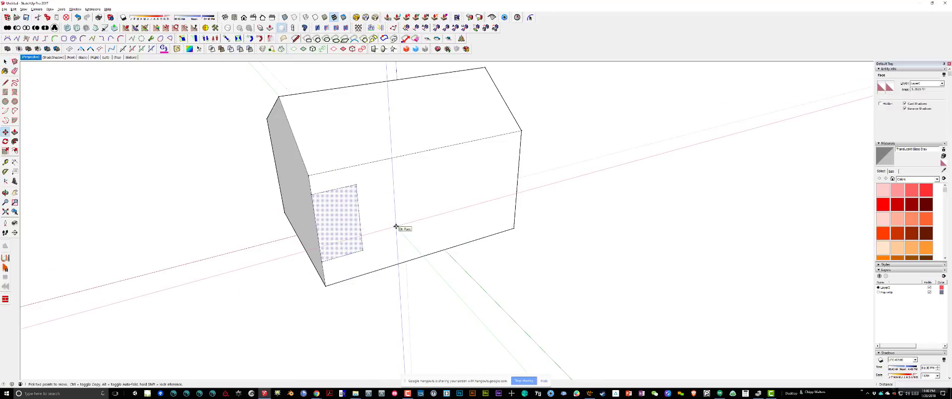
key(ctrl)
click(363, 250)
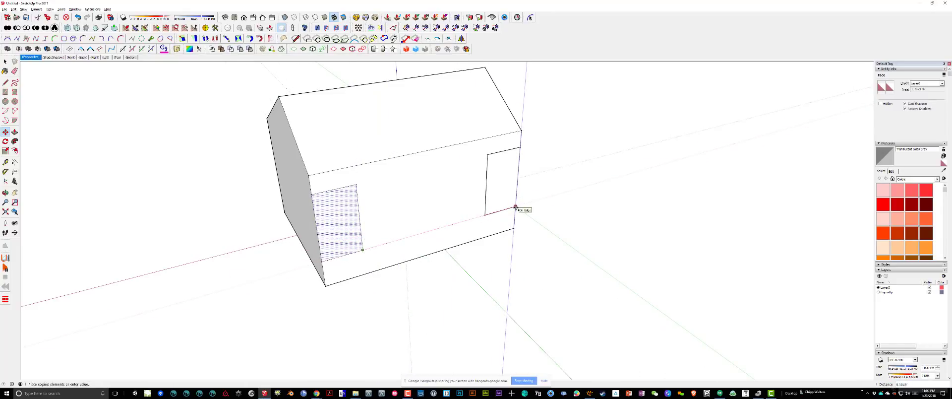
click(516, 206)
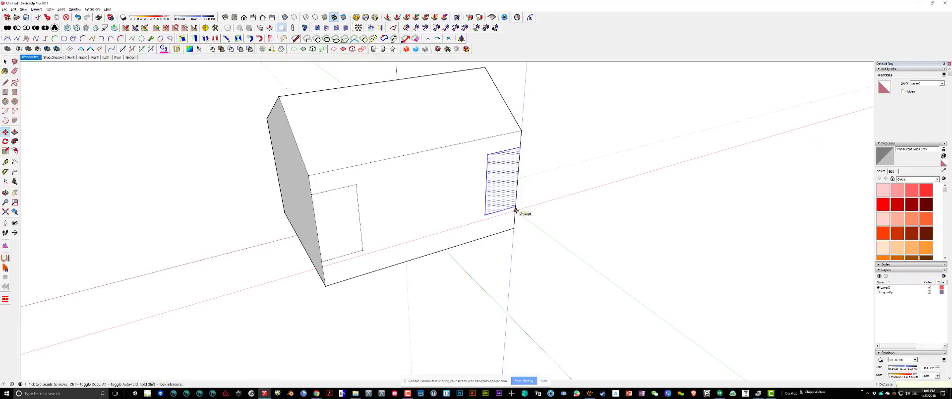
key(Return)
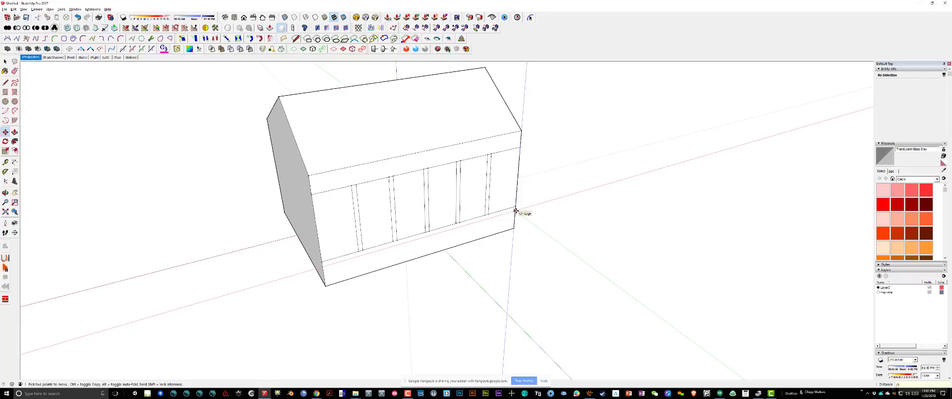
Recess the six wall panels by the same depth with Push/Pull, leaving narrow columns between them.
key(p)
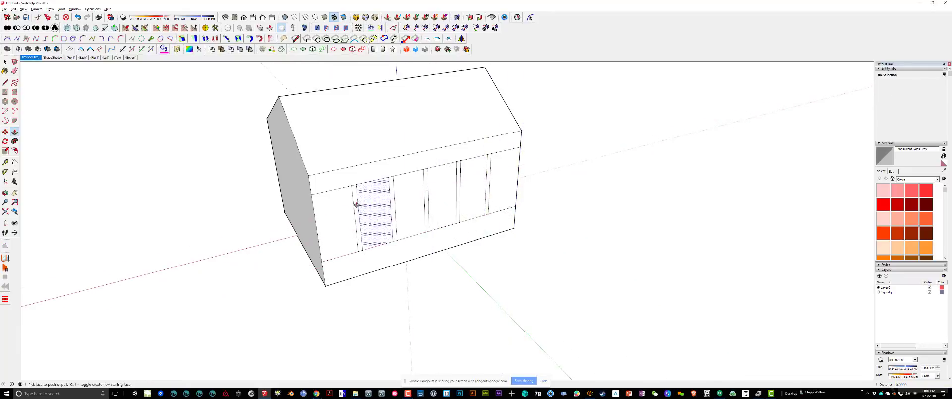
double_click(341, 224)
double_click(373, 205)
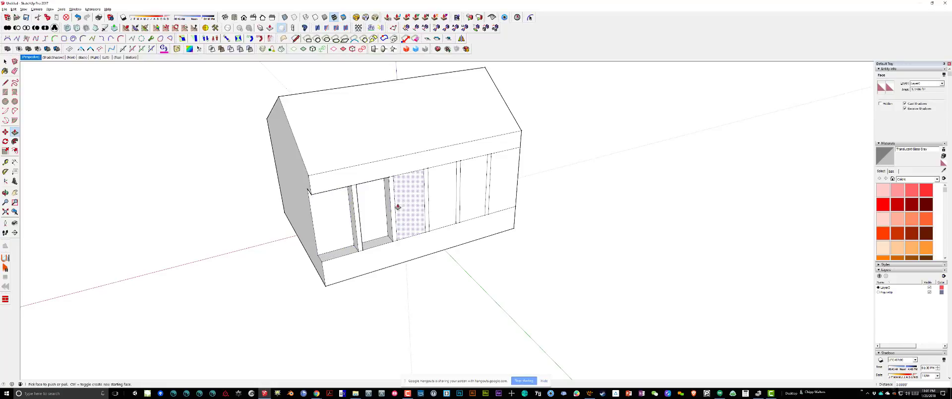
double_click(408, 204)
double_click(437, 193)
double_click(471, 191)
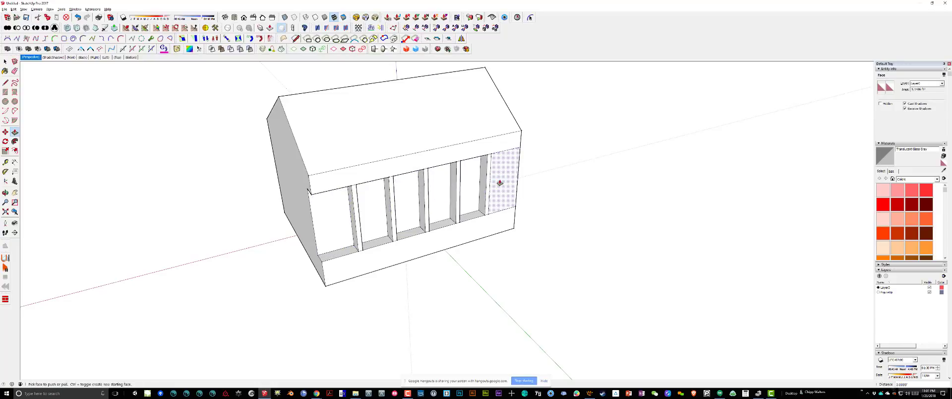
middle_drag(475, 191, 512, 226)
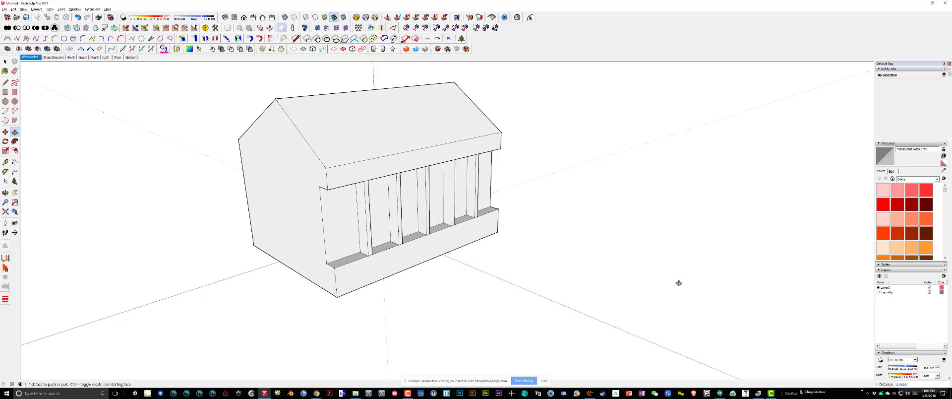
key(alt+Tab)
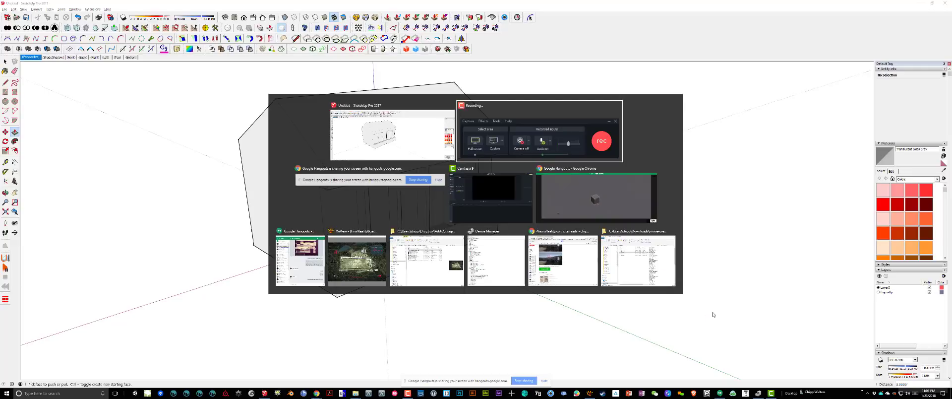
key(alt+Tab)
key(alt+Tab)
key(alt+Tab)
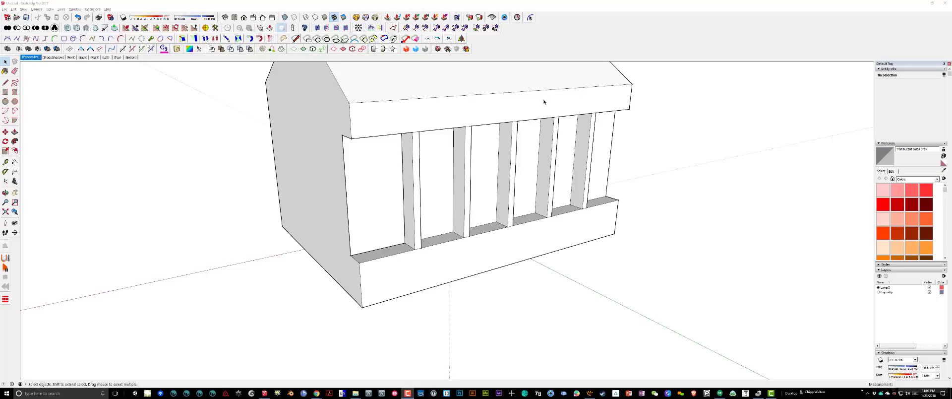
Select all of the connected building geometry and make it a group.
mouse_move(544, 102)
middle_down()
mouse_move(550, 136)
mouse_move(497, 91)
mouse_move(612, 146)
middle_up()
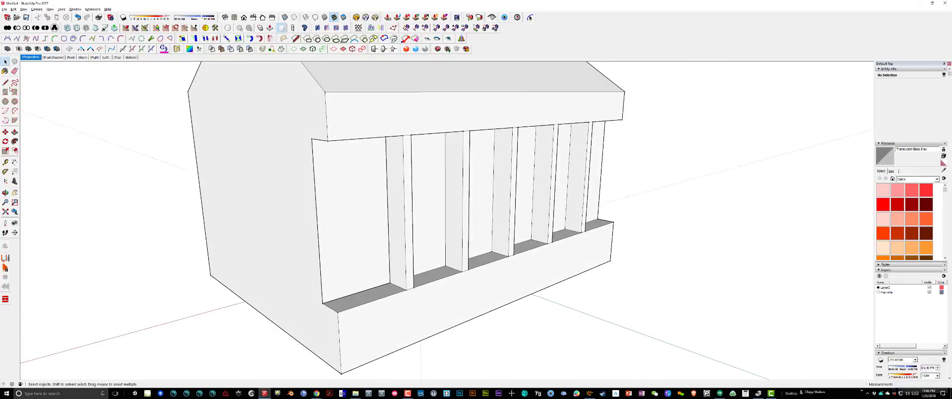
click(5, 101)
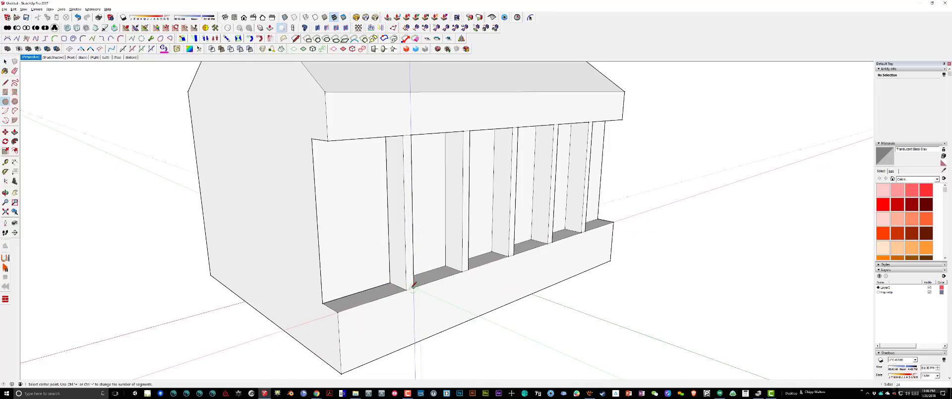
scroll(413, 285, up, 3)
key(space)
triple_click(410, 292)
key(g)
Draw a small vertical circle on the front face, centred at the base of the first column.
click(6, 102)
scroll(385, 273, down, 3)
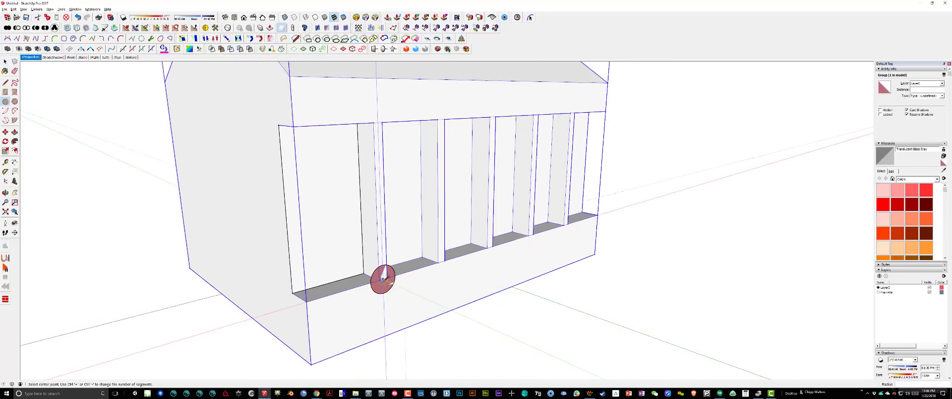
scroll(383, 279, up, 2)
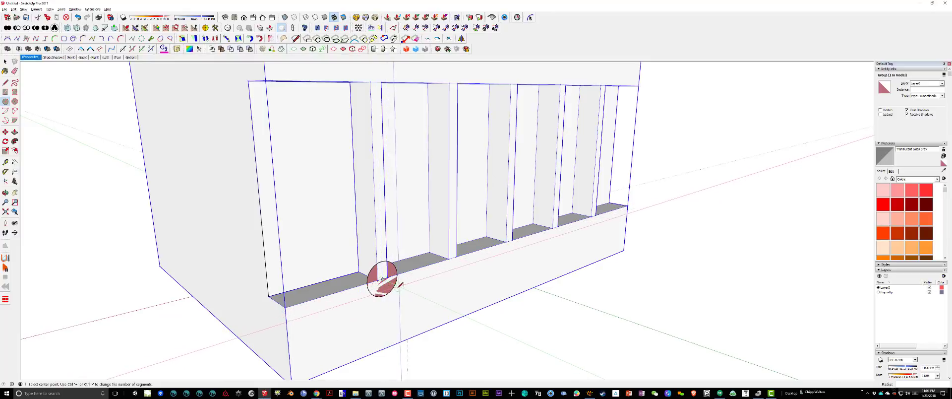
click(382, 279)
click(397, 281)
key(space)
Turn the circle's face and edge into a component.
click(391, 289)
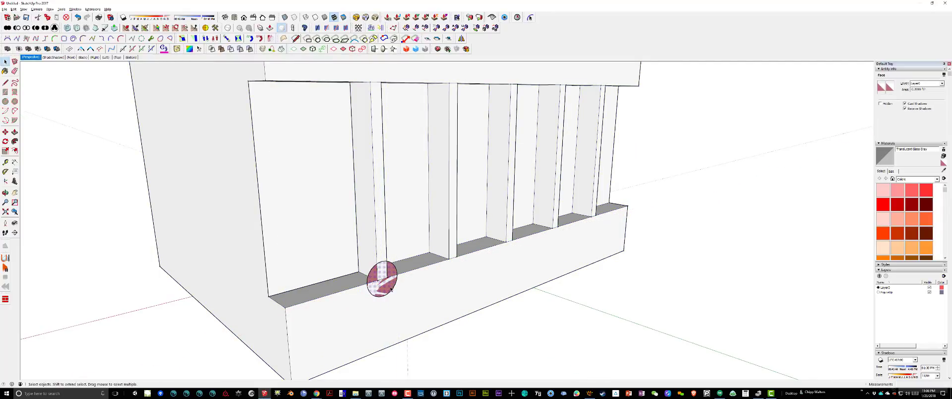
double_click(390, 288)
key(g)
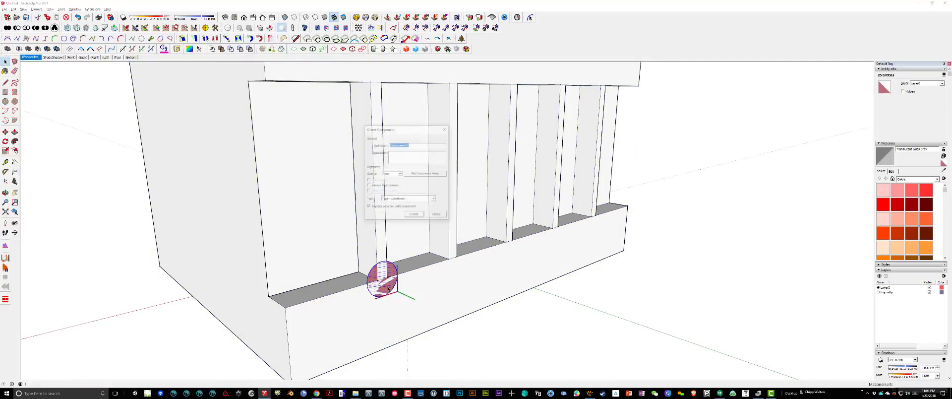
click(414, 217)
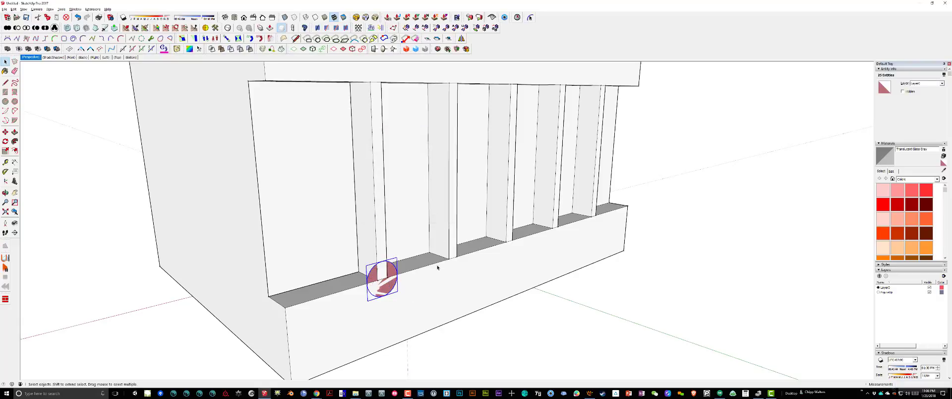
Copy the circle component to the second column's base and array it so that all five columns have one.
scroll(415, 280, up, 3)
key(m)
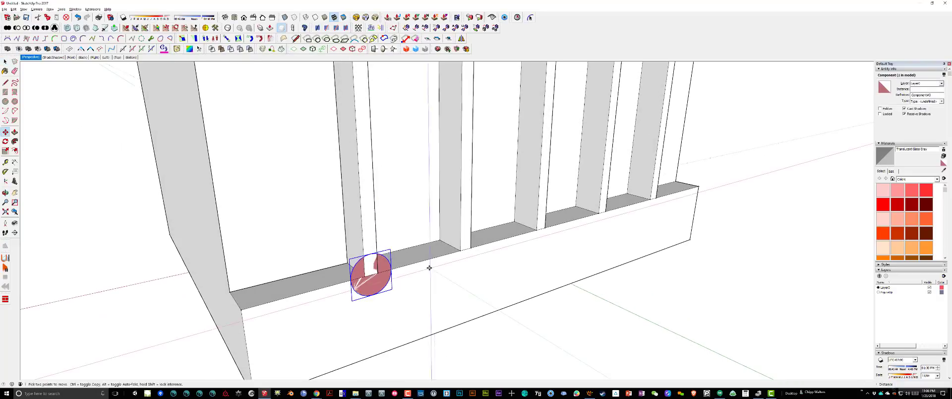
key(ctrl)
click(373, 276)
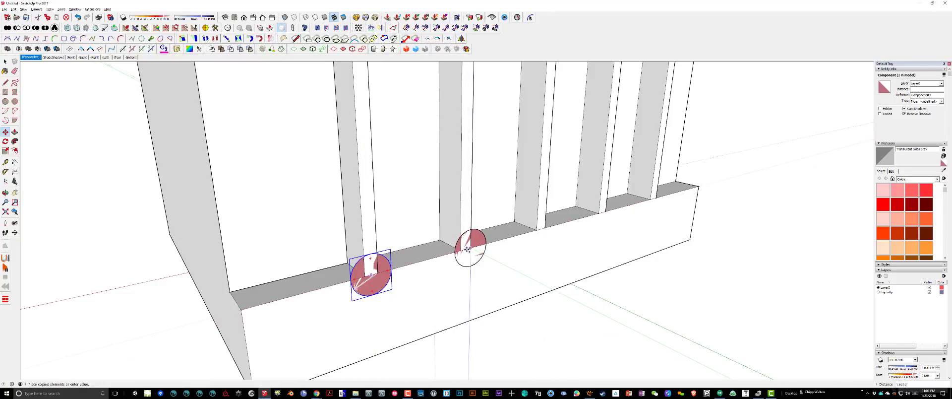
click(466, 248)
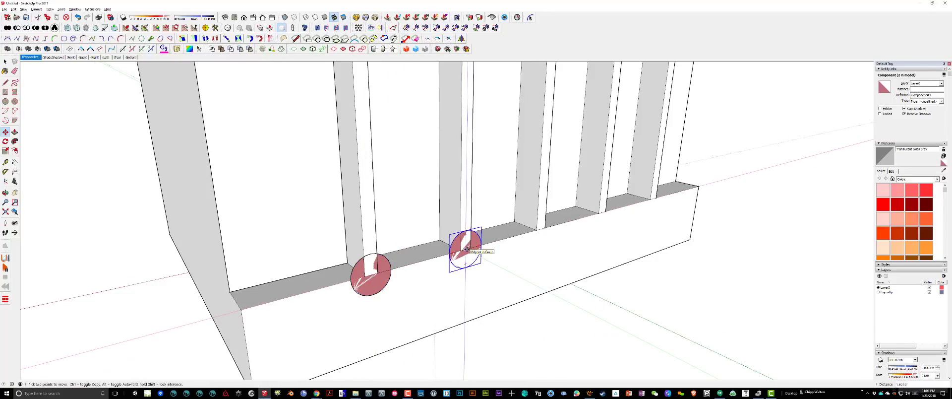
key(Return)
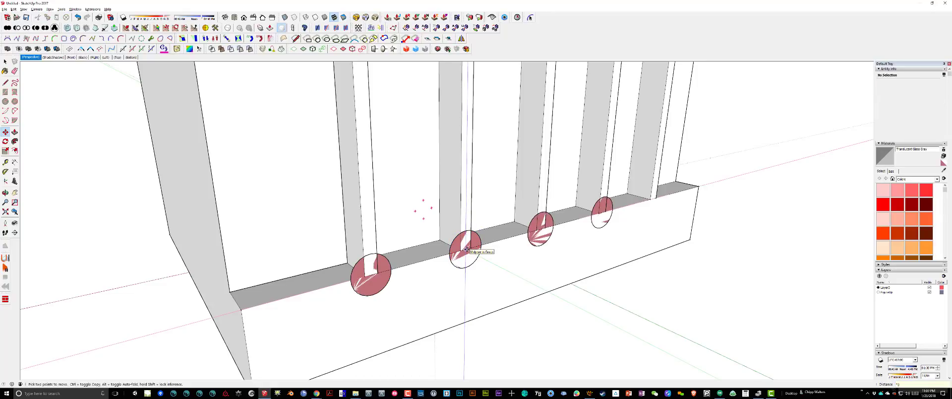
key(Return)
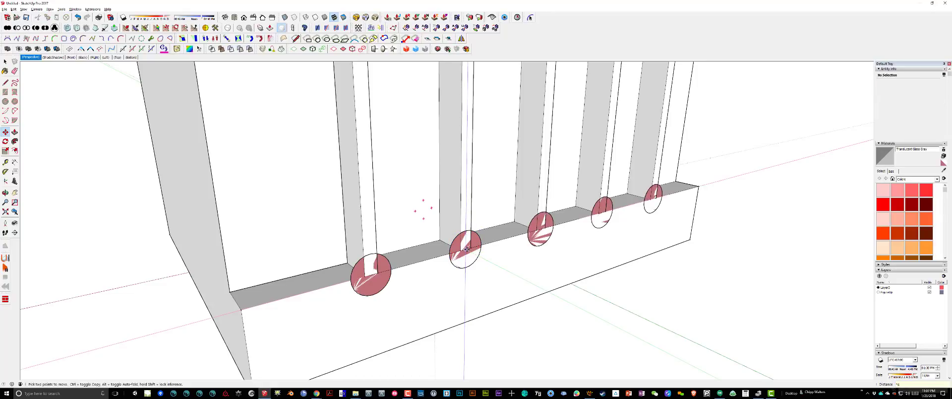
Edit the first circle component and extrude its face outward from the wall into a short cylinder.
key(space)
double_click(380, 282)
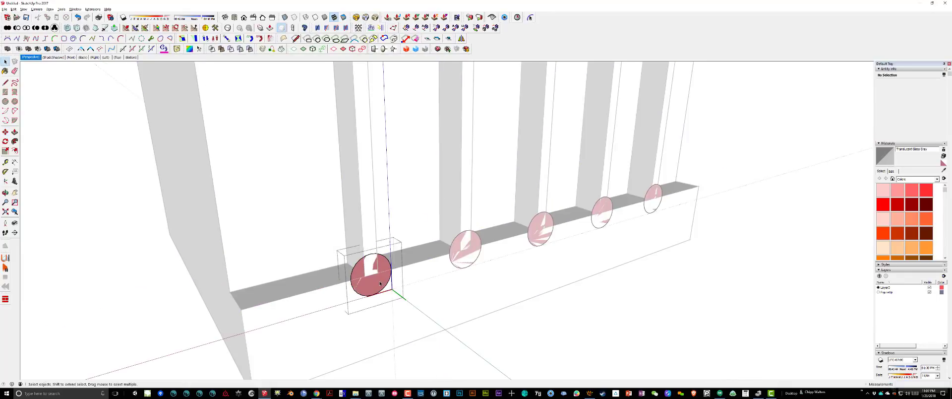
drag(378, 284, 399, 307)
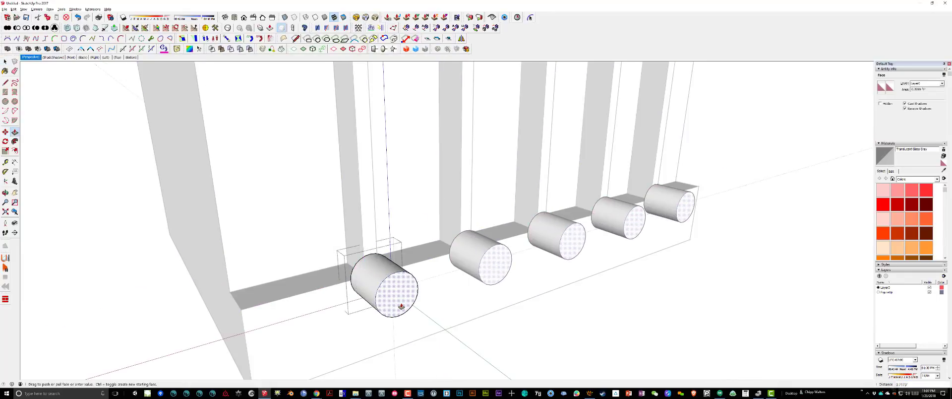
scroll(390, 280, down, 3)
key(space)
Reopen the first cylinder component, push its front face back slightly to shorten it, and leave the component.
click(423, 260)
click(482, 276)
scroll(483, 276, down, 3)
mouse_move(483, 276)
middle_down()
mouse_move(454, 235)
mouse_move(247, 196)
mouse_move(467, 272)
middle_up()
double_click(425, 288)
key(p)
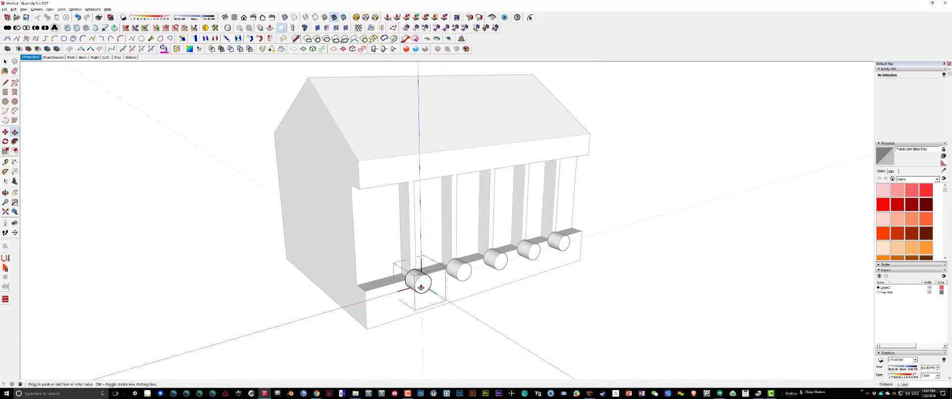
mouse_move(425, 289)
mouse_down()
mouse_move(435, 298)
mouse_move(419, 285)
mouse_up()
key(space)
click(499, 318)
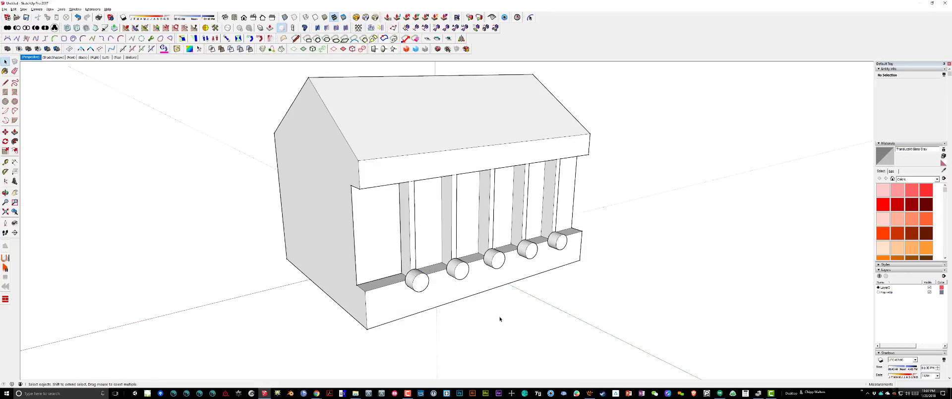
Switch to Blender and snap the 3D cursor to the bottom edge of the first column in the building mesh.
key(alt+Tab)
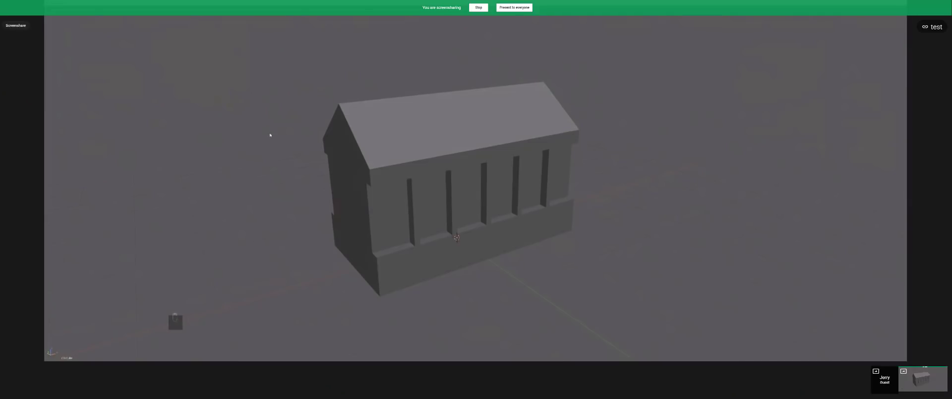
middle_drag(424, 192, 421, 230)
click(421, 236)
key(Tab)
scroll(422, 237, up, 3)
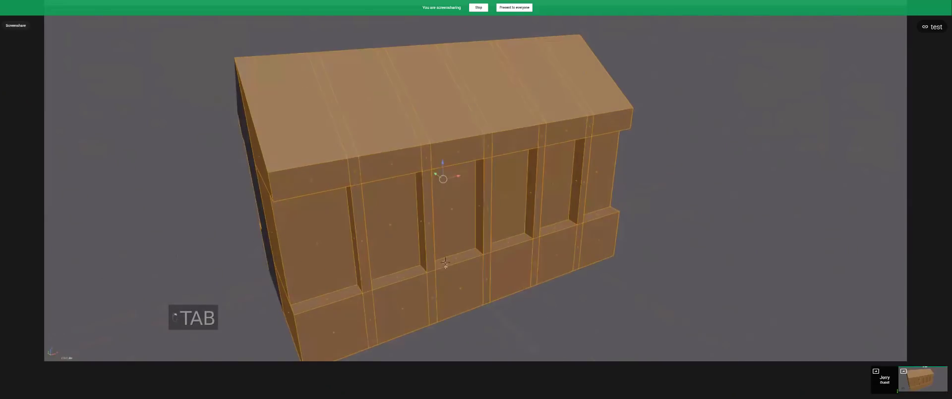
shift+middle_drag(416, 272, 468, 232)
scroll(469, 232, up, 1)
key(ctrl+Tab)
click(429, 251)
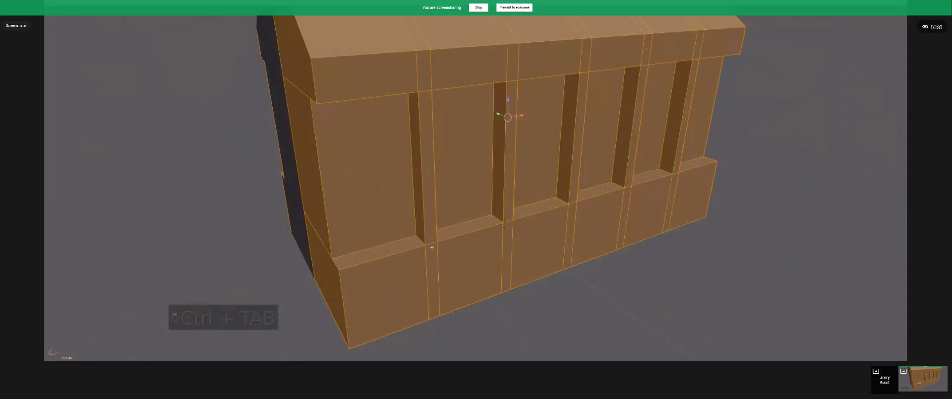
right_click(431, 243)
key(shift+s)
click(512, 265)
key(Tab)
Try adding a cylinder at the 3D cursor, rotated 90 degrees about X and scaled down at the first column's base.
key(shift+a)
mouse_move(470, 246)
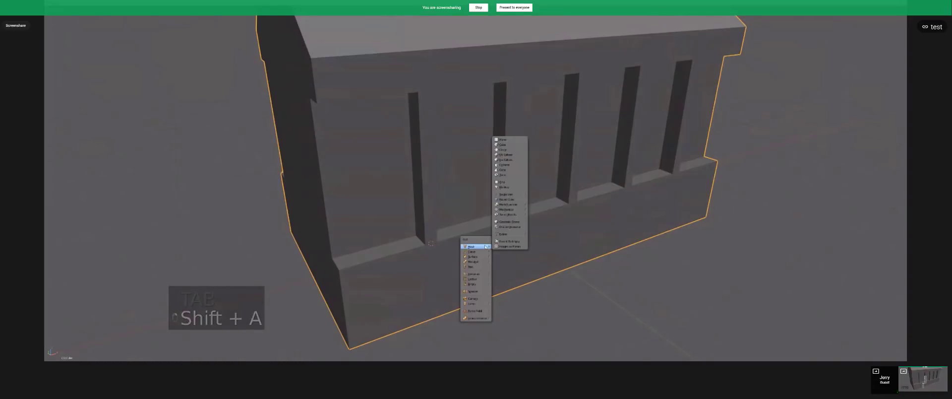
click(510, 164)
text(rx90)
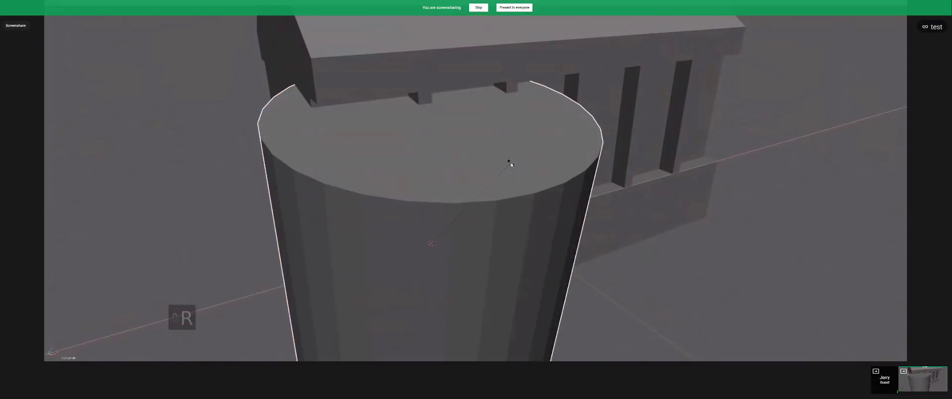
key(Return)
key(s)
click(453, 216)
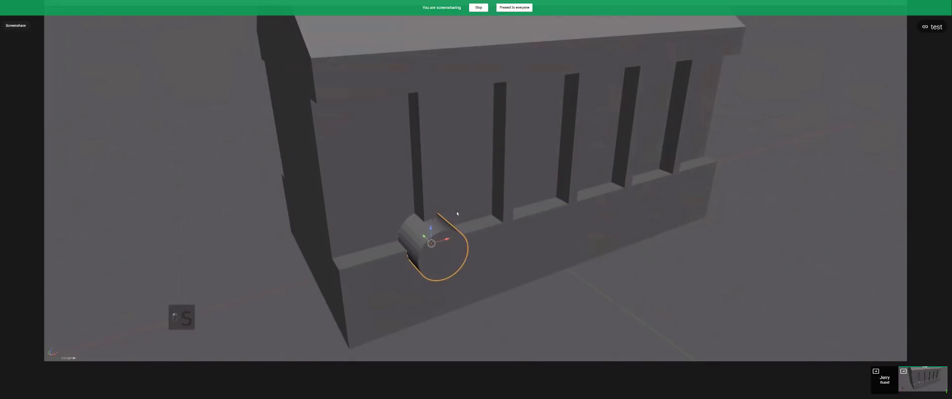
key(KP_Decimal)
scroll(508, 221, down, 6)
Delete the small cylinder at the first column's base.
key(s)
key(x)
click(537, 193)
scroll(537, 193, down, 2)
key(x)
click(537, 193)
Edit the building mesh again, snap the 3D cursor to the selected edge at the first column's base, and return to object mode.
scroll(537, 192, down, 5)
click(481, 119)
key(Tab)
scroll(475, 162, up, 8)
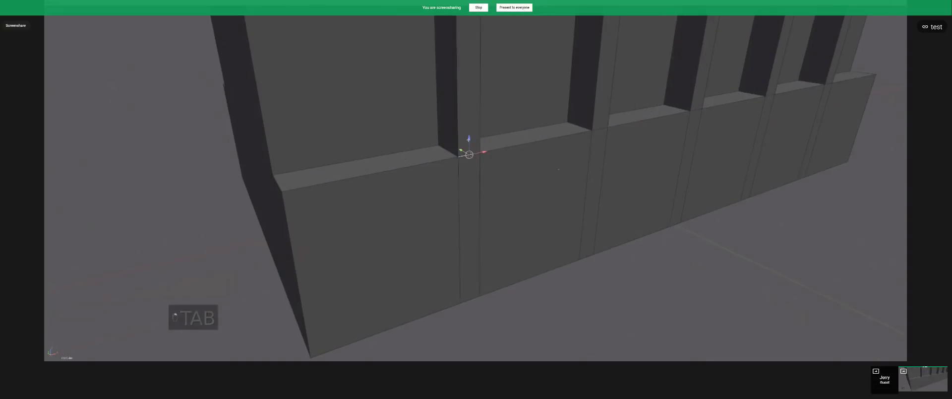
key(shift+s)
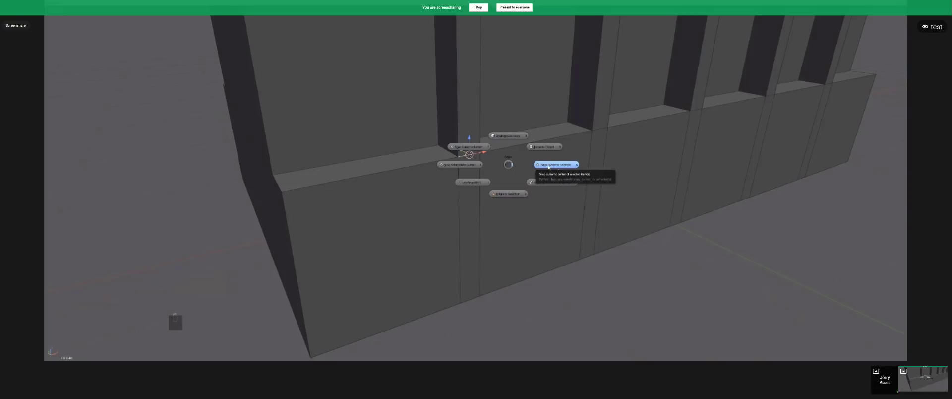
click(549, 165)
key(Tab)
Add a cylinder mesh at the 3D cursor on the first column's base.
scroll(559, 170, down, 10)
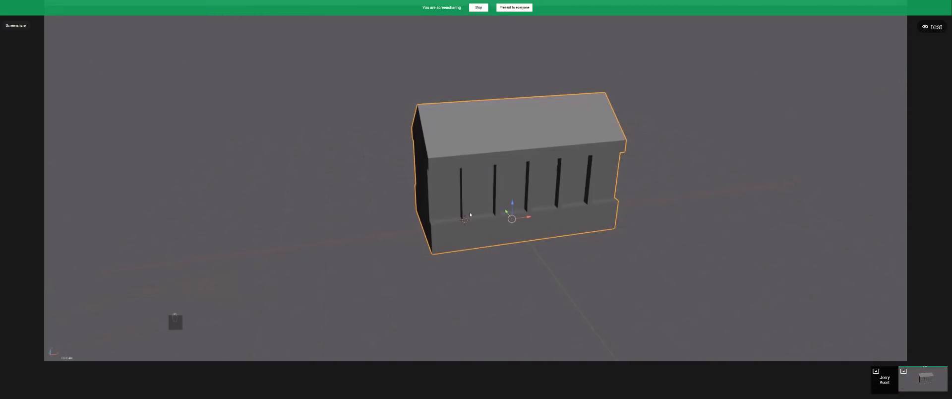
key(shift+a)
mouse_move(512, 209)
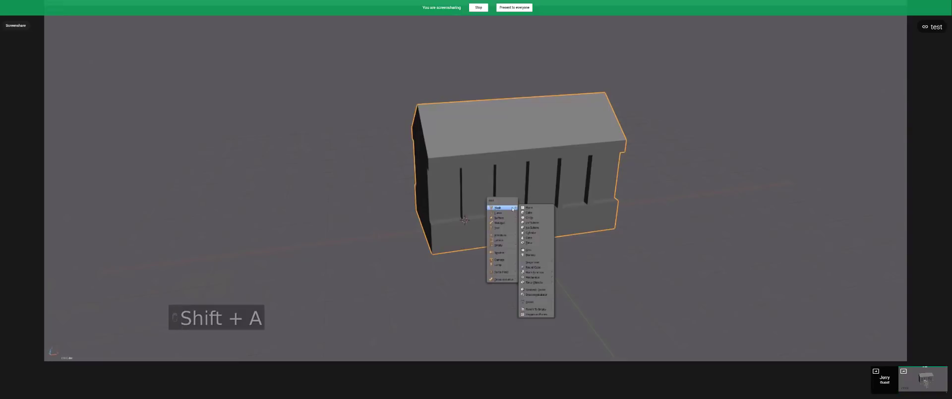
click(532, 233)
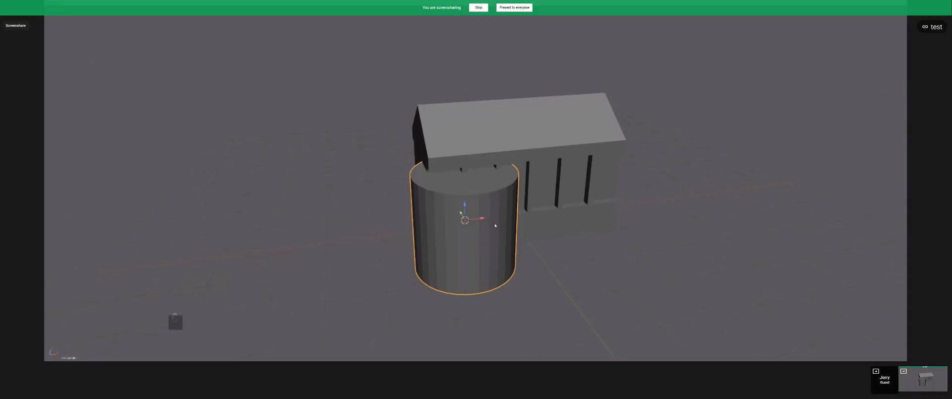
Try rotating the cylinder 90 degrees about Y, then undo the rotation.
middle_drag(532, 234, 552, 224)
key(r)
right_click(552, 223)
key(r)
key(y)
key(9)
key(0)
click(553, 223)
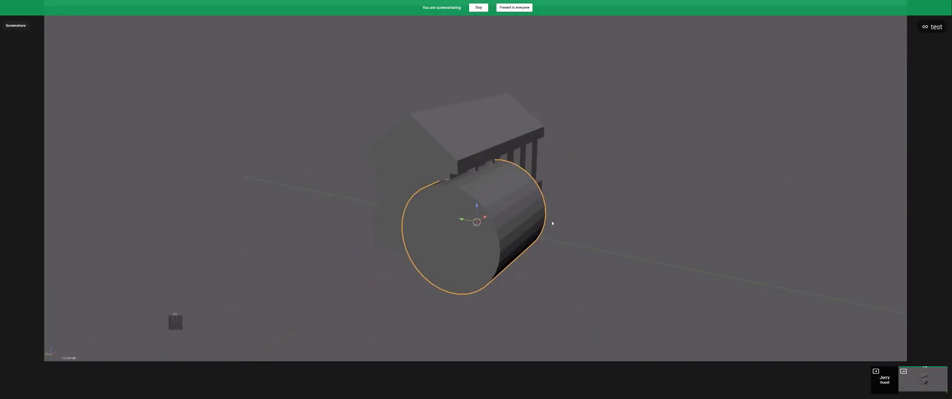
key(ctrl+z)
Rotate the cylinder 90 degrees about X so that its end faces out from the colonnade wall.
key(r)
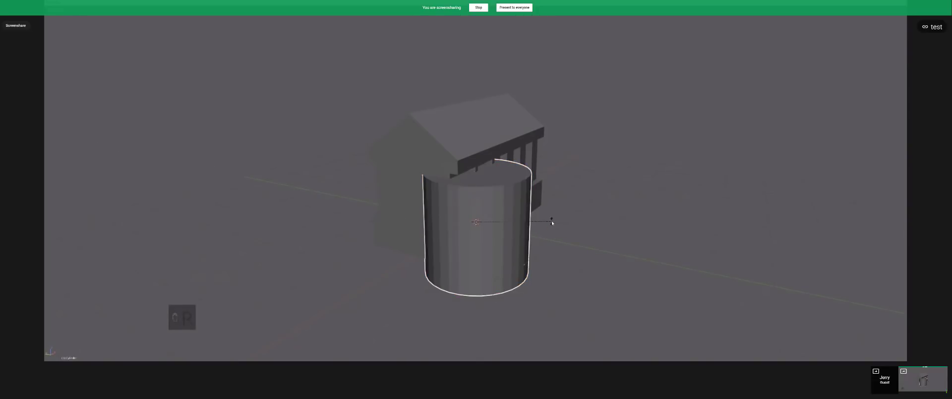
key(x)
key(9)
key(0)
click(552, 223)
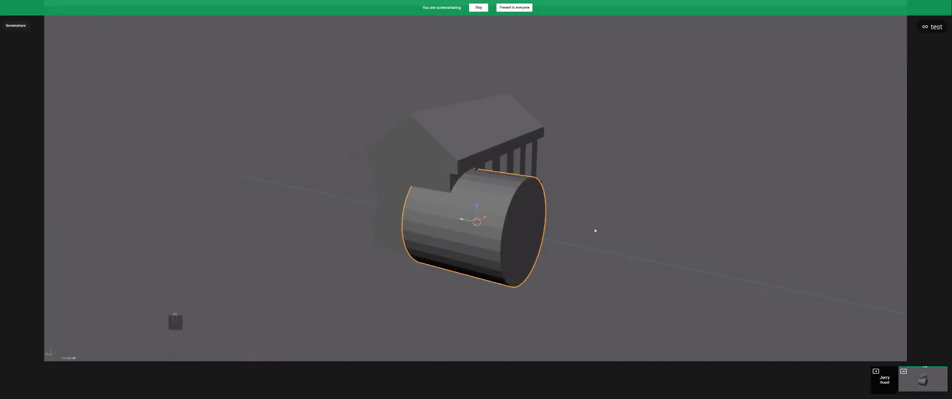
Scale the cylinder down to fit at the first column's base and smooth its shading.
key(s)
click(510, 234)
key(KP_Decimal)
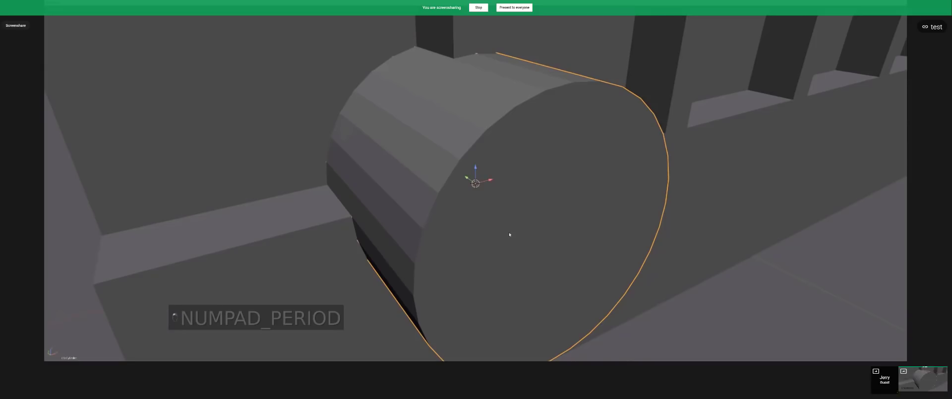
scroll(509, 234, down, 5)
key(s)
click(517, 208)
key(q)
click(517, 208)
Open the building mesh for editing and show it in wireframe around the first column's base.
scroll(527, 202, down, 3)
mouse_move(528, 201)
shift+middle_down()
mouse_move(510, 217)
mouse_move(508, 206)
mouse_move(478, 198)
shift+middle_up()
scroll(509, 217, down, 2)
right_click(503, 202)
scroll(488, 209, up, 3)
key(Tab)
right_click(493, 204)
key(z)
scroll(471, 206, up, 2)
middle_drag(419, 221, 421, 223)
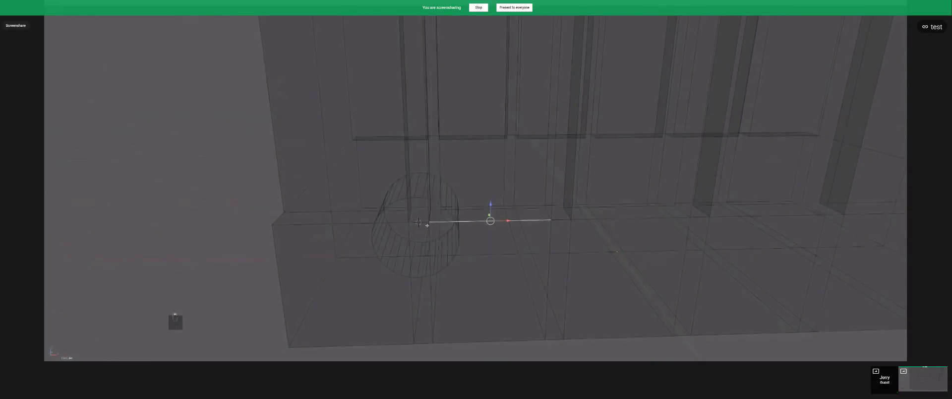
Select the short bottom edge of the first column and subdivide it.
key(ctrl+Tab)
key(ctrl+Tab)
click(422, 226)
right_click(421, 224)
scroll(449, 227, up, 2)
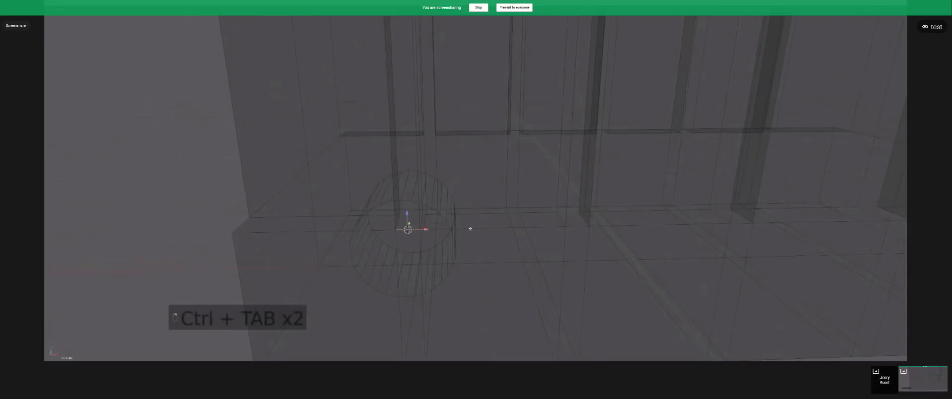
key(w)
click(457, 119)
Subdivide the second column's bottom edge and connect its midpoint to the first column's midpoint.
key(ctrl+Tab)
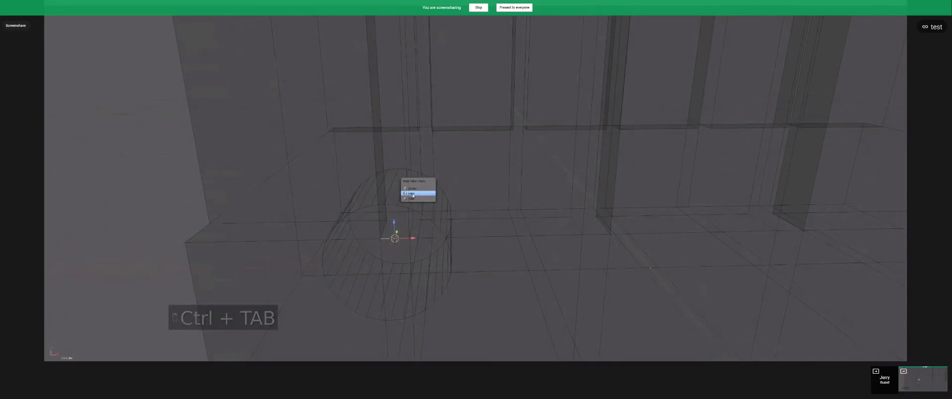
right_click(541, 231)
middle_drag(541, 229, 555, 214)
key(w)
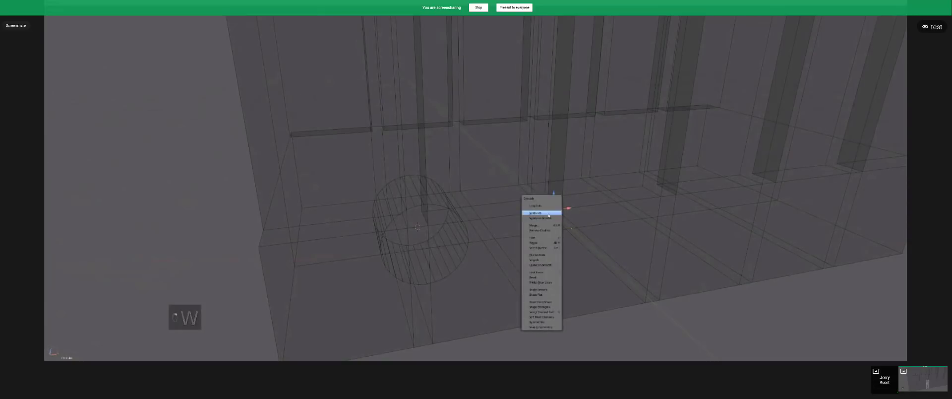
click(549, 213)
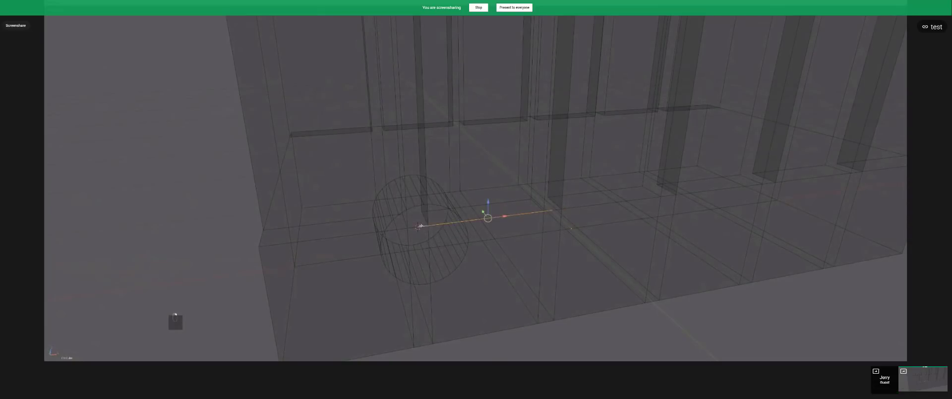
Show the properties sidebar and examine the edge spanning the first two column centres.
key(n)
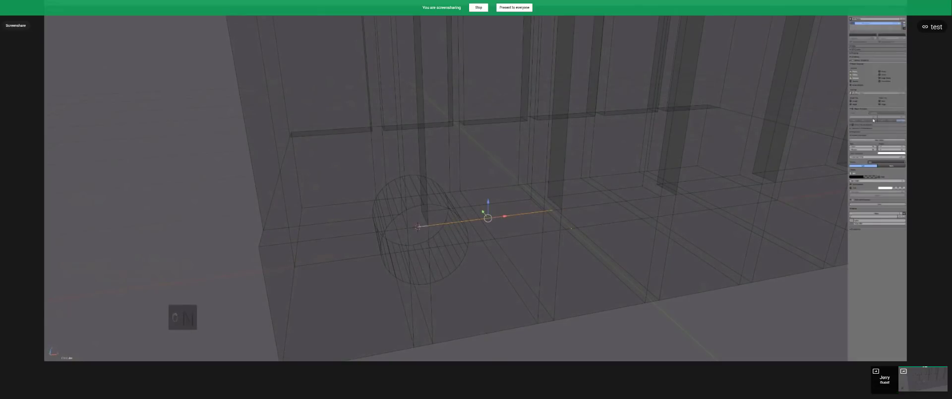
middle_drag(531, 212, 526, 217)
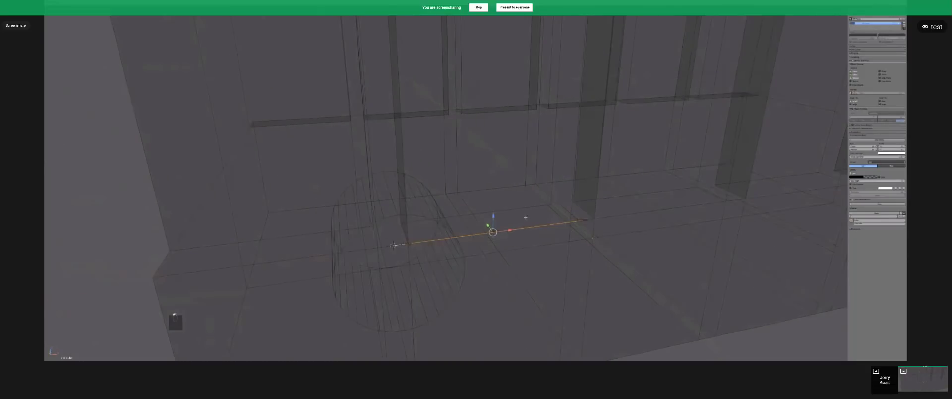
middle_drag(483, 258, 482, 258)
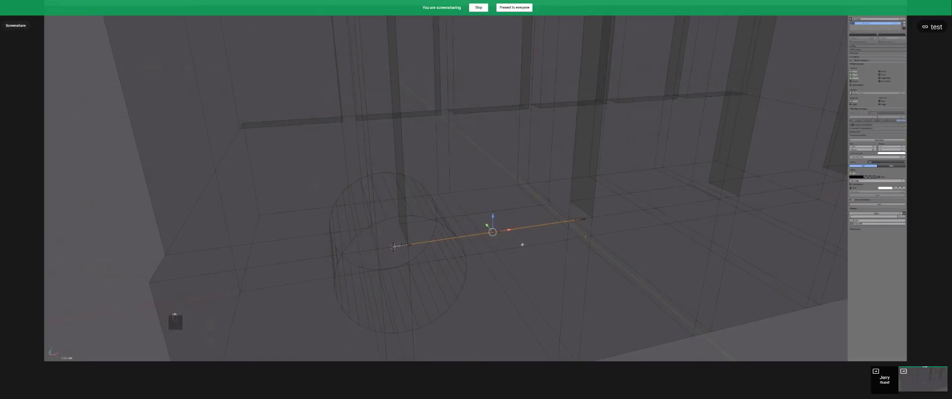
Leave mesh editing, select the cylinder, and return to solid shading.
scroll(496, 238, down, 5)
key(Tab)
click(471, 221)
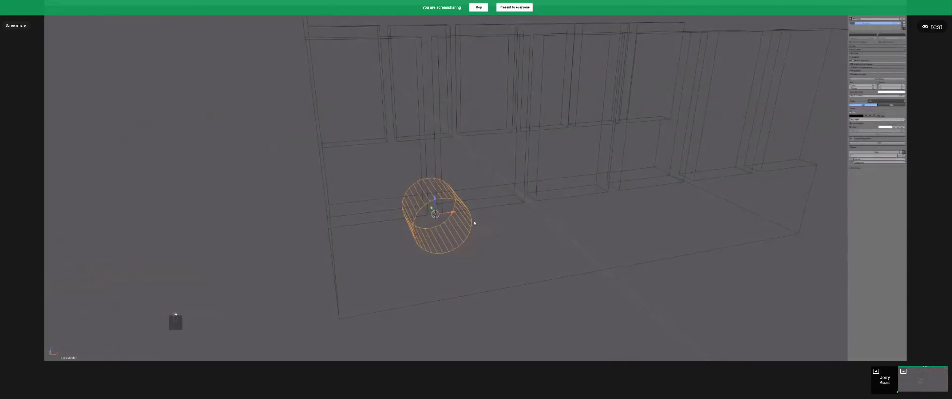
key(z)
Array the cylinder along the wall with the interactive array tool to give five copies, one per column base.
key(q)
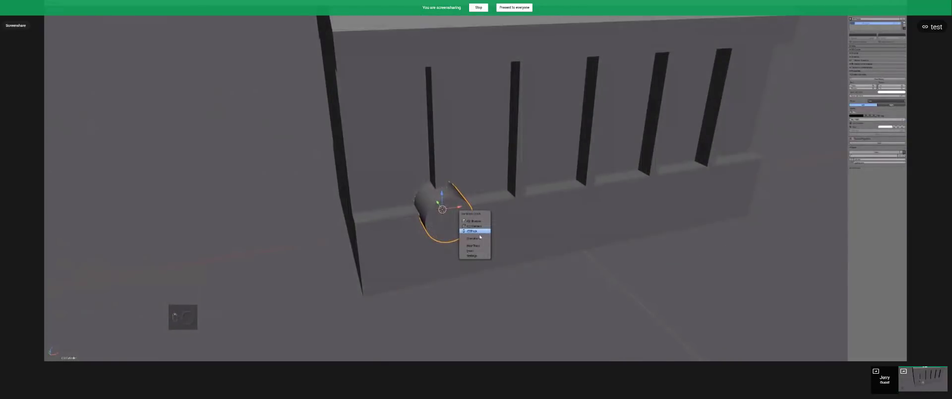
mouse_move(473, 238)
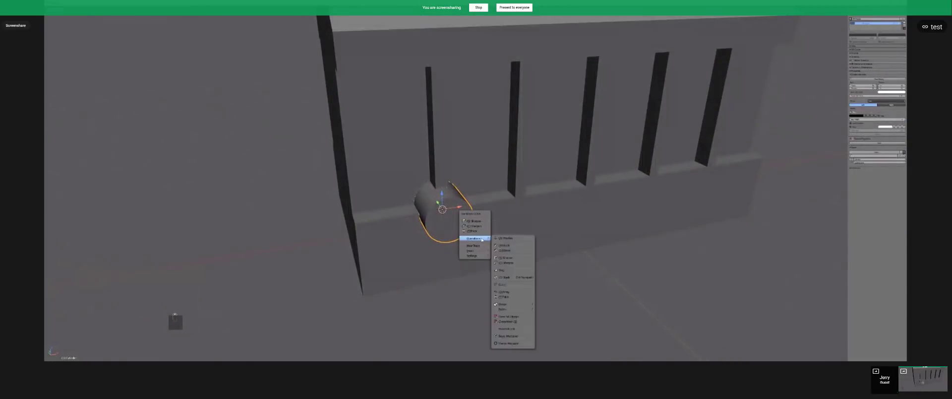
click(505, 292)
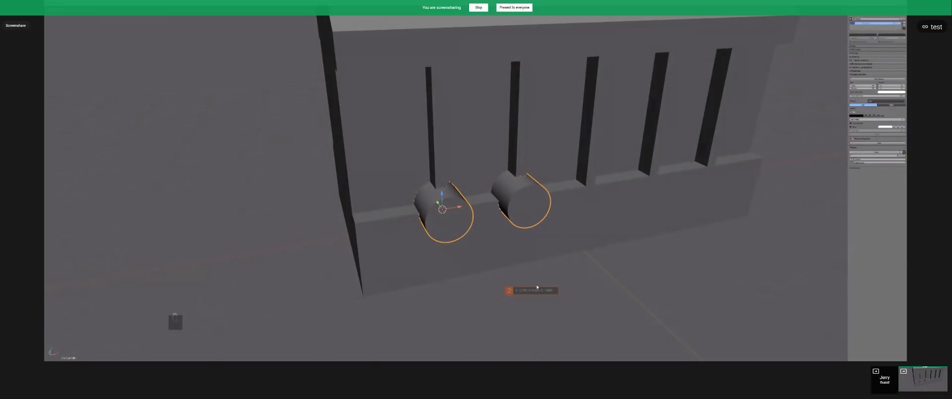
scroll(538, 287, up, 2)
scroll(538, 287, up, 1)
click(538, 287)
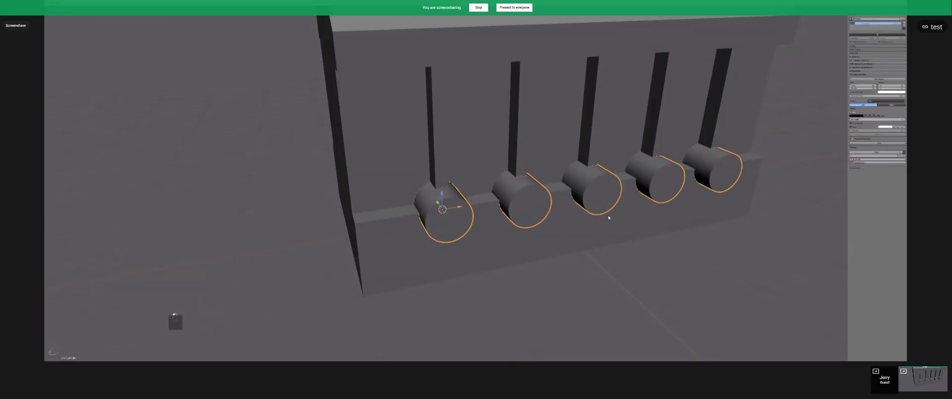
Remove the array modifier from the cylinder.
key(ctrl+grave)
key(ctrl+grave)
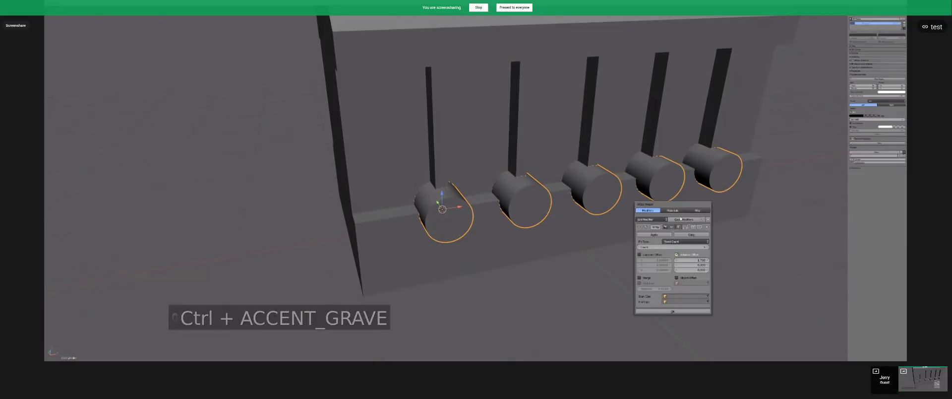
click(707, 226)
click(653, 226)
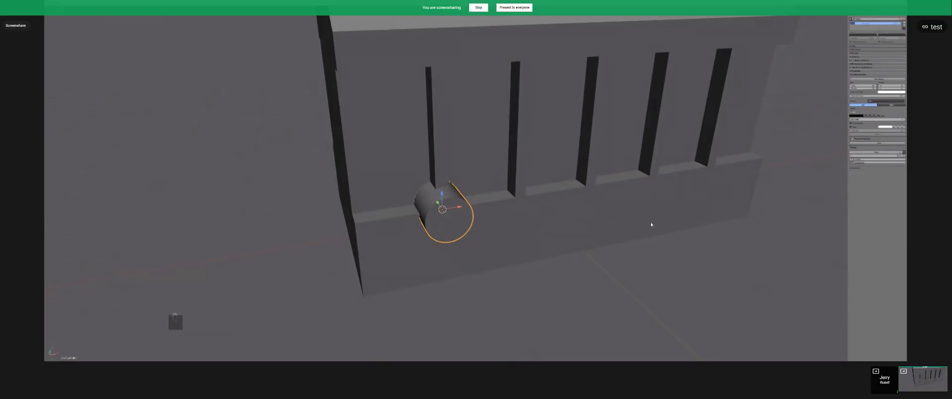
Add a new Array modifier to the cylinder, widen its X relative offset to match the column spacing, and set the count to 5.
key(ctrl+grave)
click(628, 238)
click(628, 238)
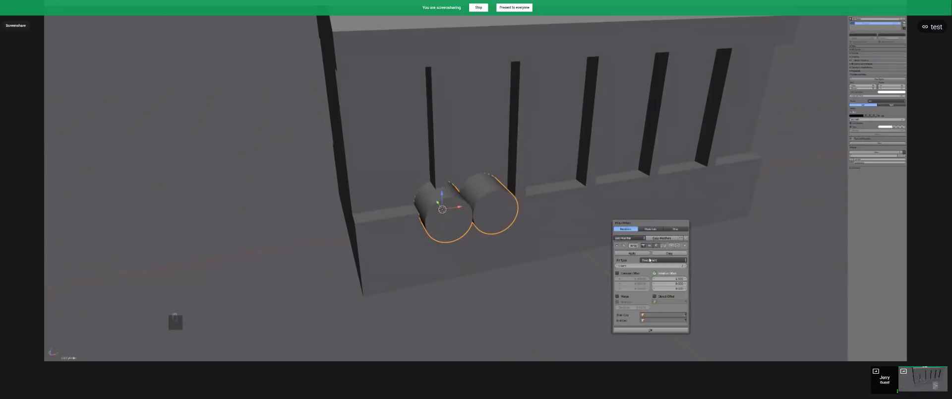
drag(670, 280, 712, 280)
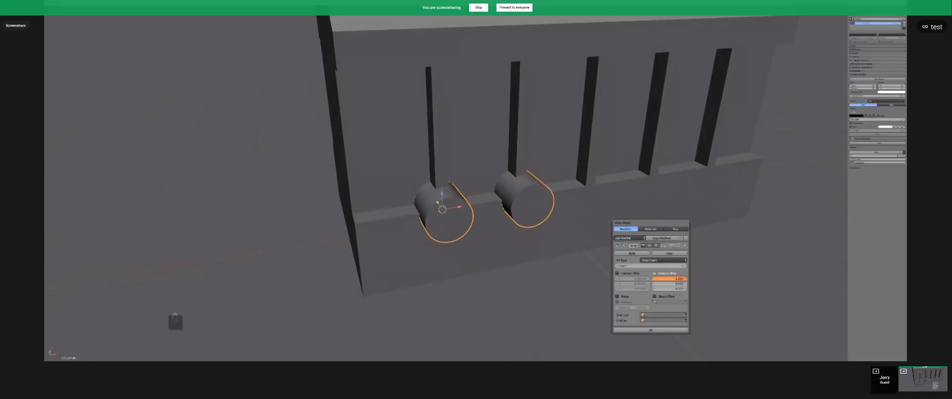
click(684, 265)
click(685, 266)
click(685, 266)
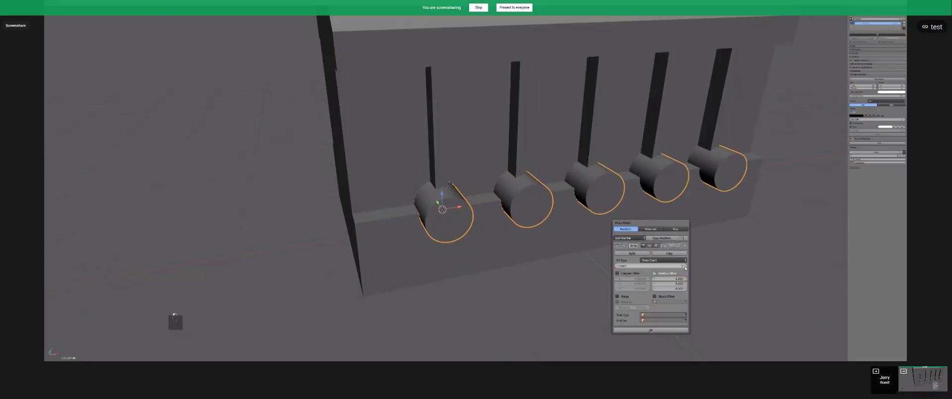
Fine-tune the array's X relative offset so the cylinder copies line up with the columns.
drag(669, 278, 663, 278)
middle_drag(570, 238, 644, 238)
key(ctrl+Tab)
key(ctrl+Tab)
key(ctrl+grave)
drag(701, 291, 715, 304)
Enter mesh editing on the arrayed cylinder and select the original cylinder's front end face.
middle_drag(566, 265, 496, 225)
key(Tab)
key(ctrl+Tab)
click(493, 222)
click(488, 213)
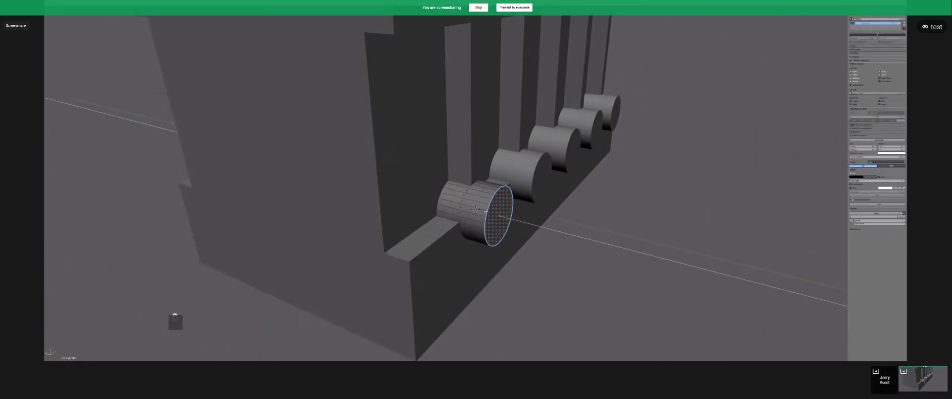
Extrude and scale down the front face, extrude it inward as a round recess, and leave mesh editing.
key(e)
key(s)
key(e)
click(519, 236)
middle_drag(520, 235, 509, 229)
key(Tab)
scroll(509, 229, down, 6)
key(z)
key(z)
key(z)
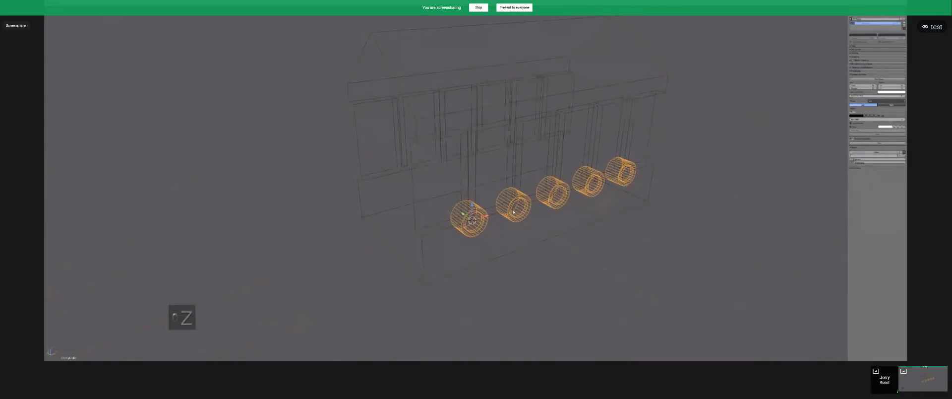
Convert the arrayed cylinder to a real mesh so the array copies become editable geometry.
key(a)
click(512, 209)
scroll(514, 207, up, 2)
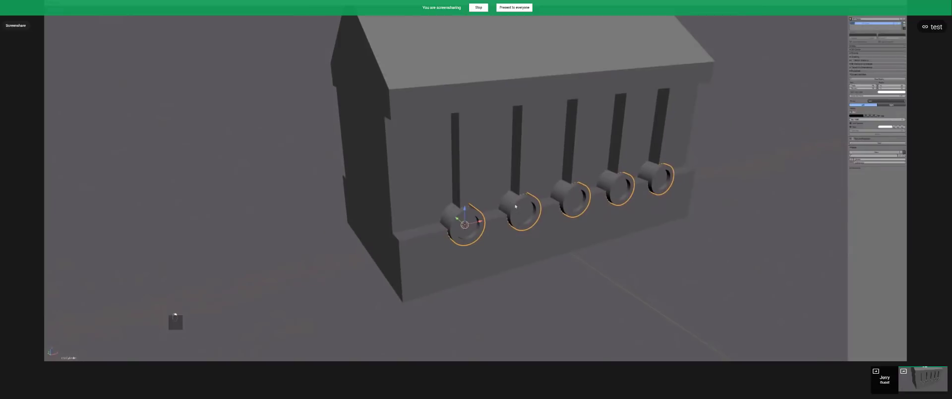
key(alt+c)
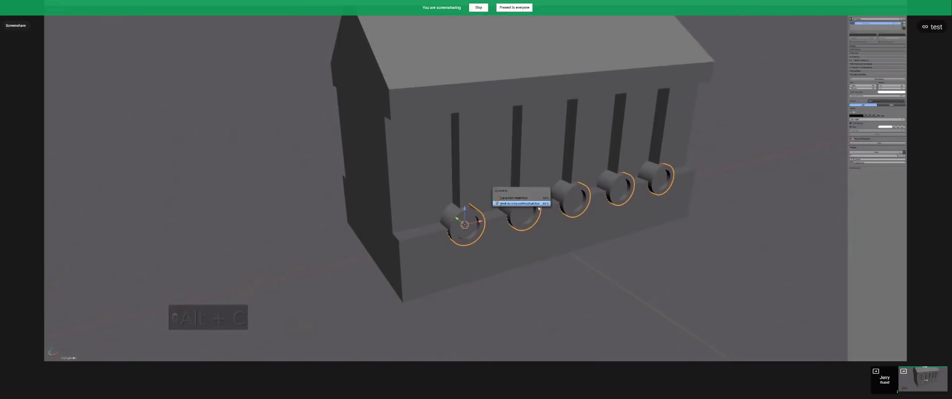
click(538, 204)
Enter mesh editing on the converted cylinders and separate them into individual objects by loose parts.
key(Tab)
scroll(575, 208, up, 2)
key(a)
key(a)
key(a)
key(a)
key(p)
click(567, 219)
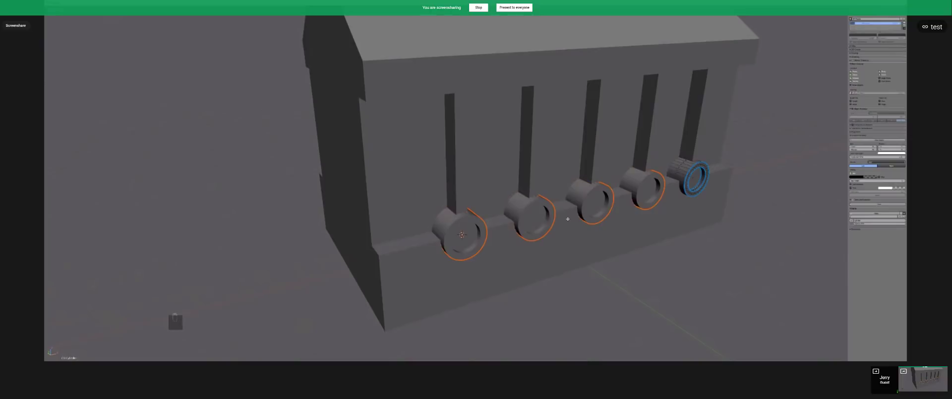
Leave mesh editing and select the separated cylinders one by one to check that each is its own object.
key(Tab)
key(a)
key(a)
shift+click(645, 191)
shift+click(591, 202)
shift+click(545, 211)
shift+click(467, 227)
key(a)
Select the nearest cylinder's front recess, grow the selection three times, and move it outward to lengthen that cylinder alone.
key(Tab)
key(Tab)
key(Tab)
middle_drag(478, 225, 495, 240)
click(493, 239)
key(ctrl+KP_Add)
key(ctrl+KP_Add)
key(ctrl+KP_Add)
key(g)
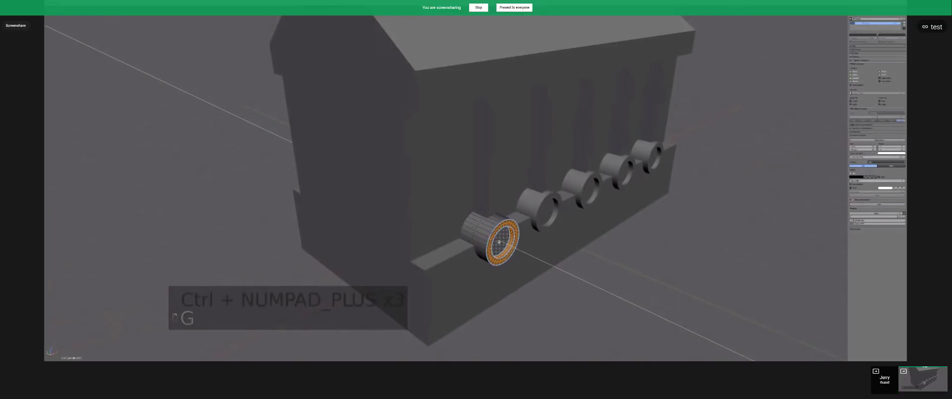
click(495, 240)
key(Tab)
mouse_move(495, 239)
middle_down()
mouse_move(489, 246)
mouse_move(508, 239)
mouse_move(491, 250)
middle_up()
key(a)
key(a)
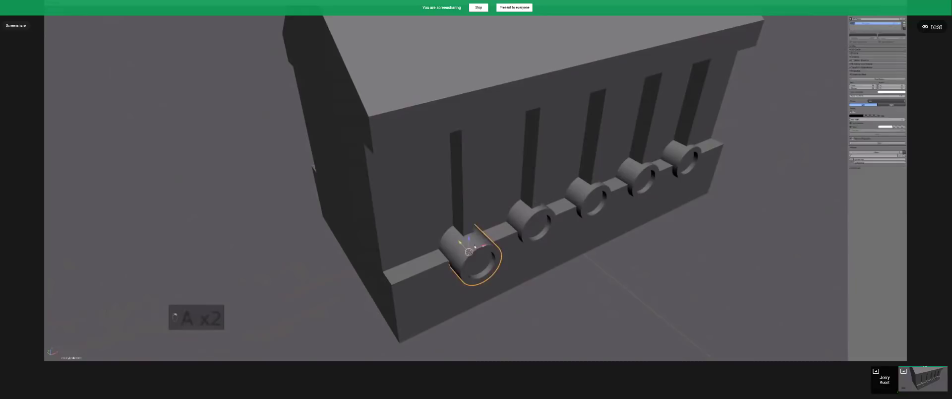
Restore the full editor layout, enlarge the properties area, and show the nearest cylinder's mesh data settings.
click(485, 254)
key(Tab)
drag(480, 262, 477, 260)
key(ctrl+alt+space)
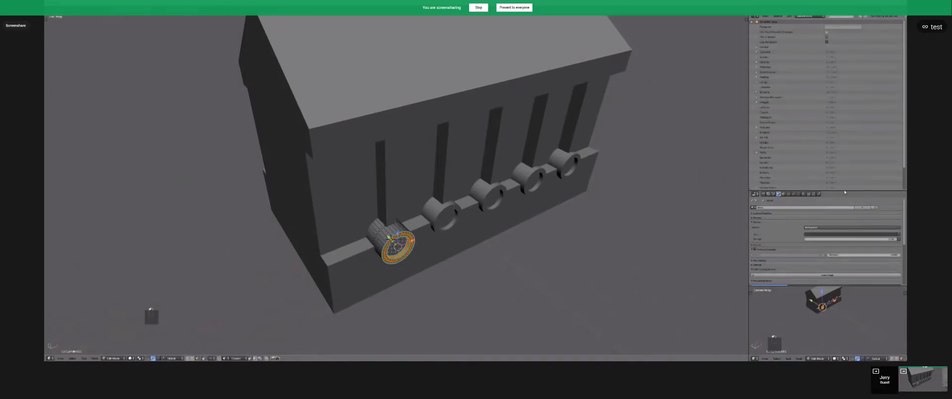
drag(811, 190, 799, 93)
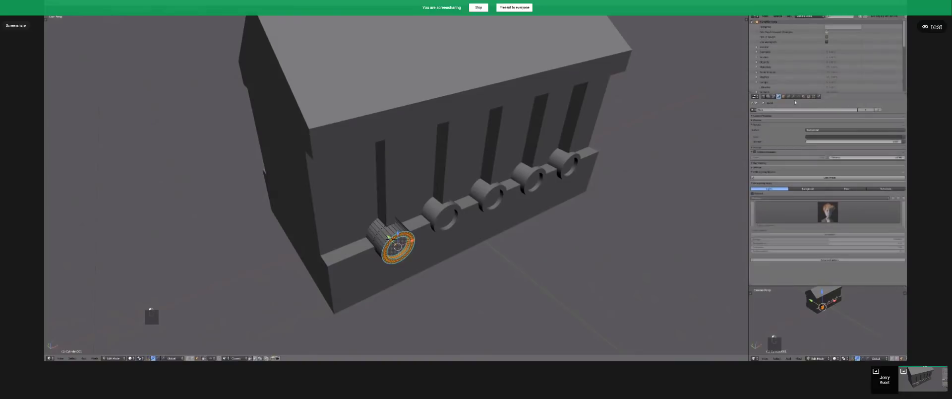
click(798, 96)
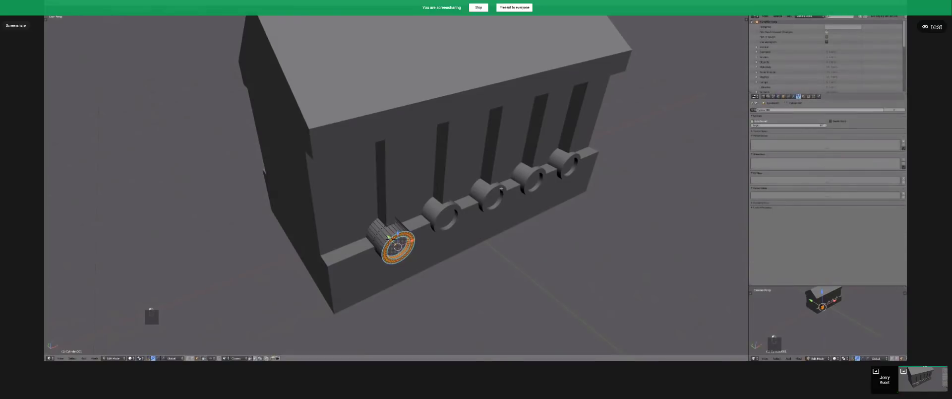
key(Tab)
Try to link the object data of all five cylinders to the nearest one, and undo the link.
key(a)
key(a)
middle_drag(461, 221, 474, 224)
right_click(559, 165)
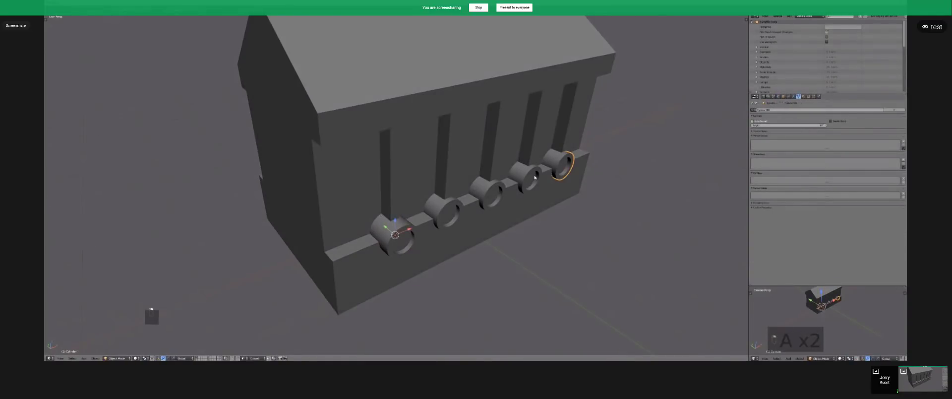
shift+right_click(529, 178)
shift+right_click(444, 209)
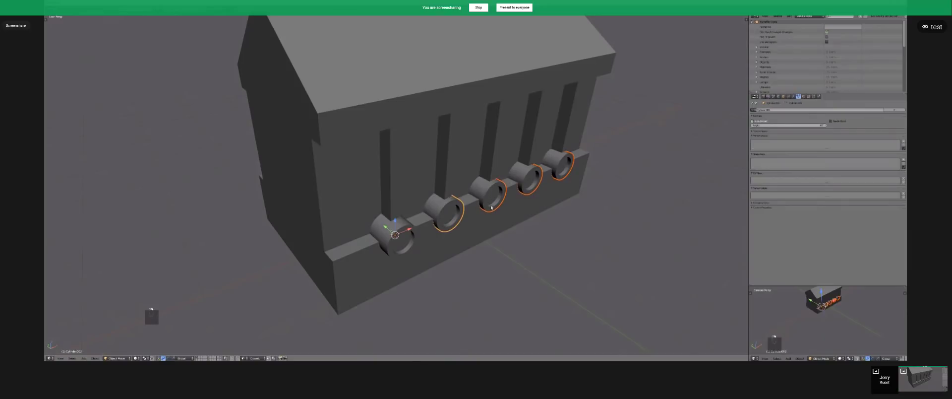
shift+right_click(381, 229)
key(ctrl+l)
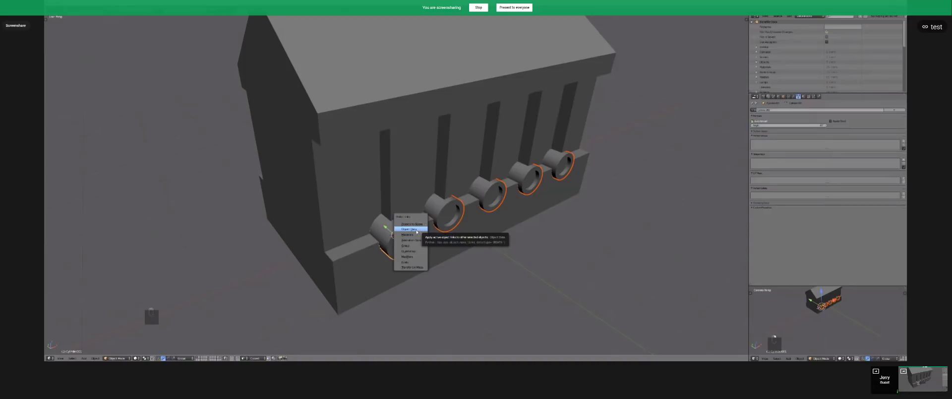
click(417, 231)
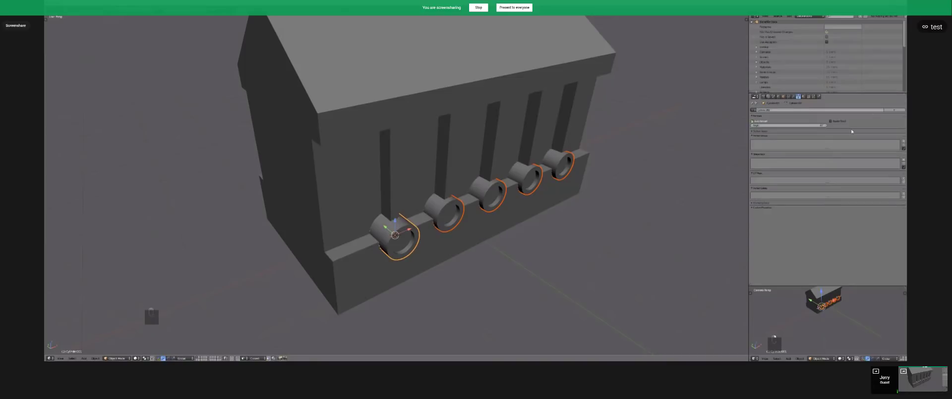
key(ctrl+l)
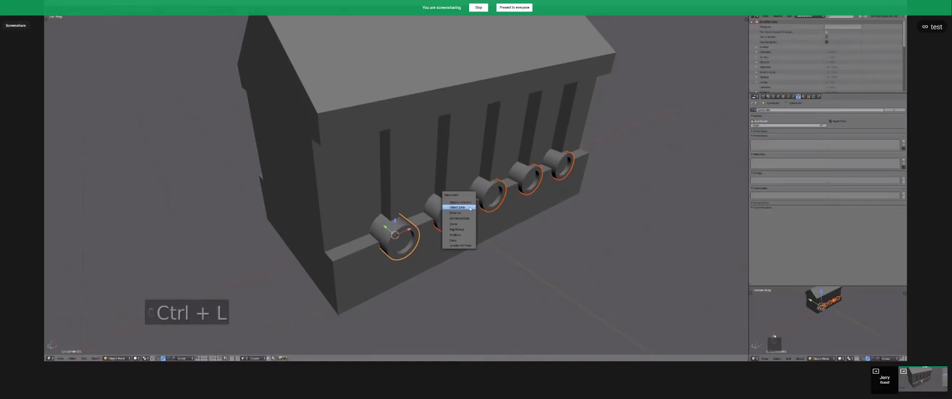
click(470, 210)
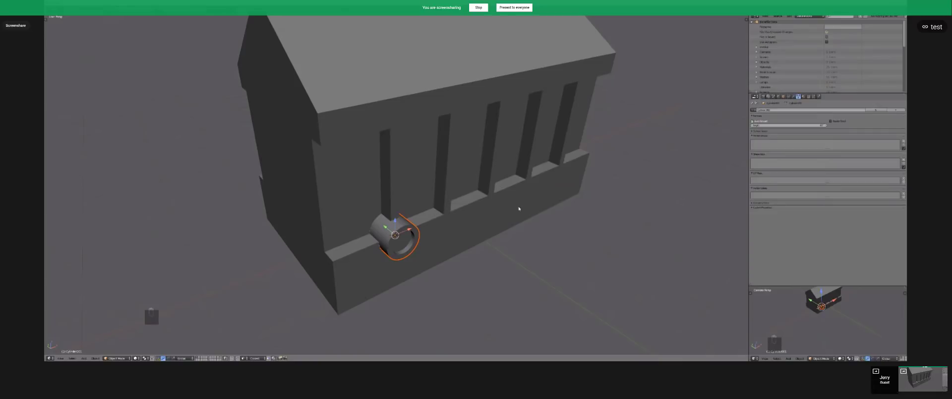
key(ctrl+z)
Reselect all five cylinders with the nearest one active and link their object data again.
key(a)
right_click(560, 163)
shift+right_click(529, 179)
shift+right_click(492, 192)
shift+right_click(447, 212)
shift+right_click(402, 232)
key(ctrl+l)
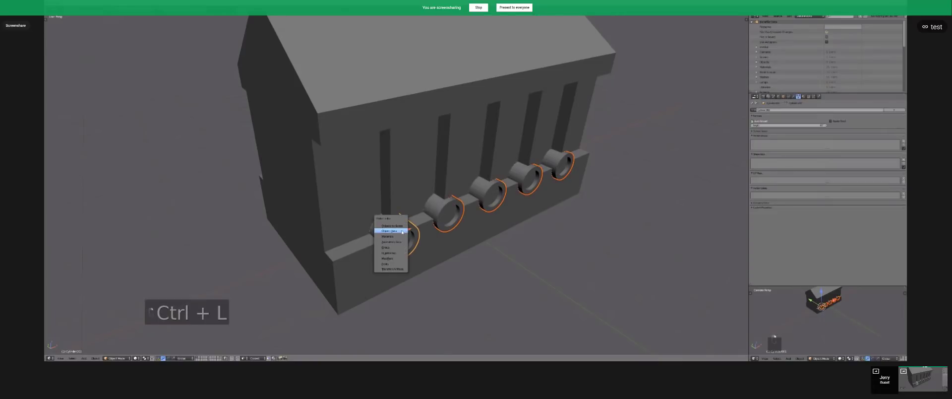
click(399, 234)
Check the linked cylinders in wireframe by moving them, and undo back to before the data link.
key(z)
key(g)
key(z)
middle_drag(396, 216, 463, 210)
key(ctrl+z)
key(ctrl+z)
key(ctrl+z)
key(ctrl+z)
Select the four other cylinders and try transforming them in wireframe, cancelling the change and returning to solid shading.
key(a)
right_click(569, 171)
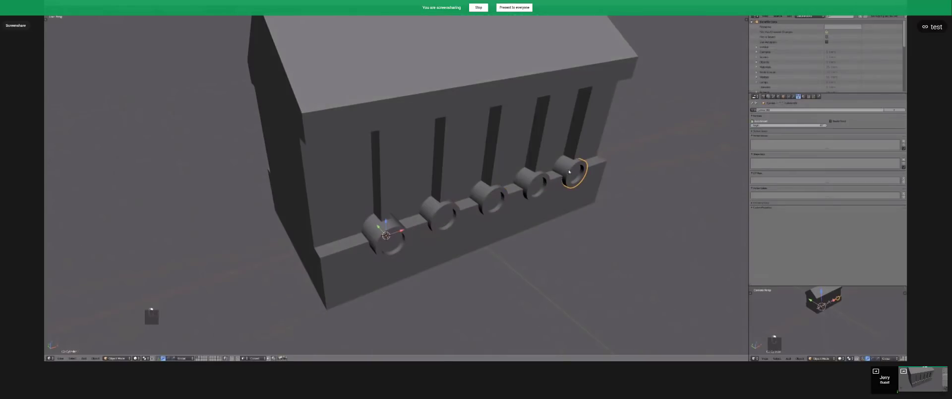
shift+right_click(442, 217)
key(z)
key(g)
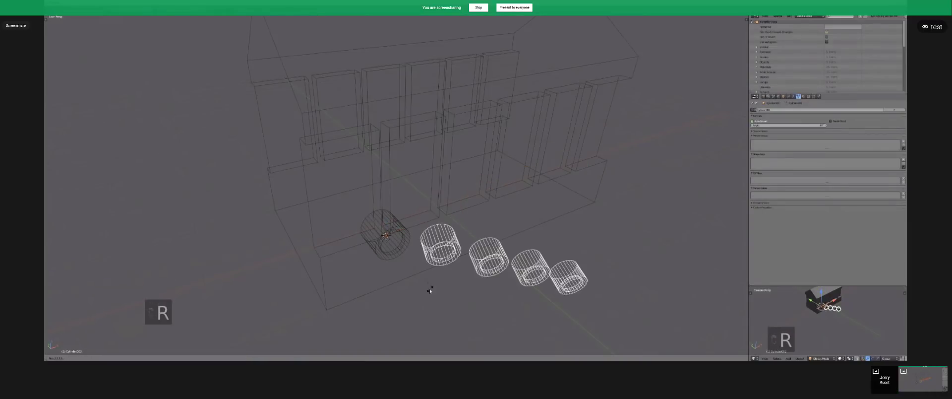
right_click(374, 219)
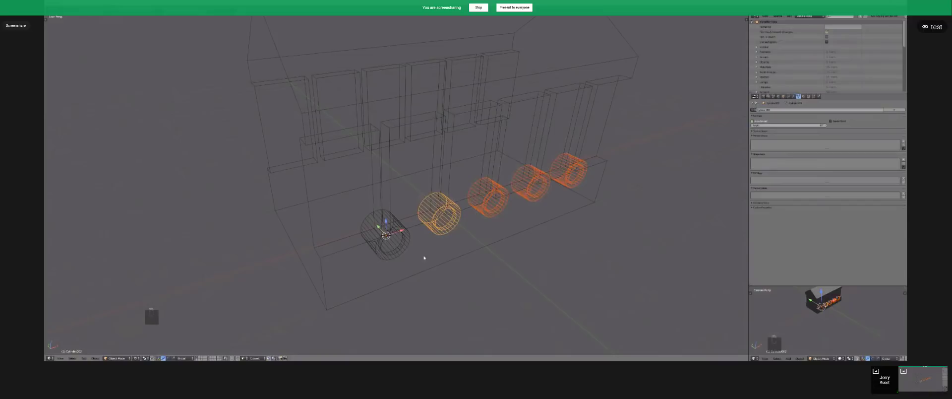
key(z)
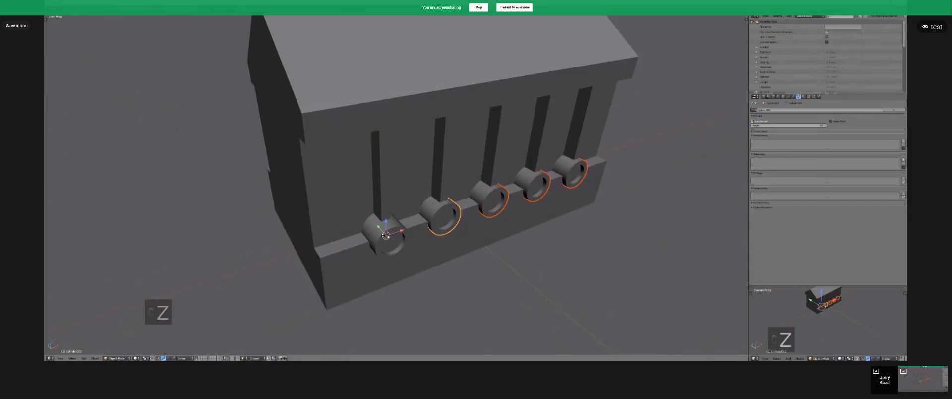
Set the origins of the four selected cylinders to their geometry and reselect them to check their pivots.
key(shift+s)
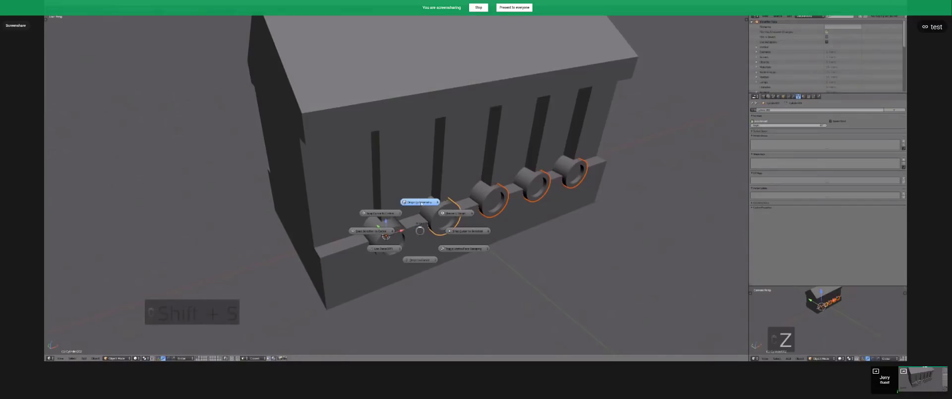
click(421, 202)
key(a)
right_click(571, 171)
shift+right_click(524, 192)
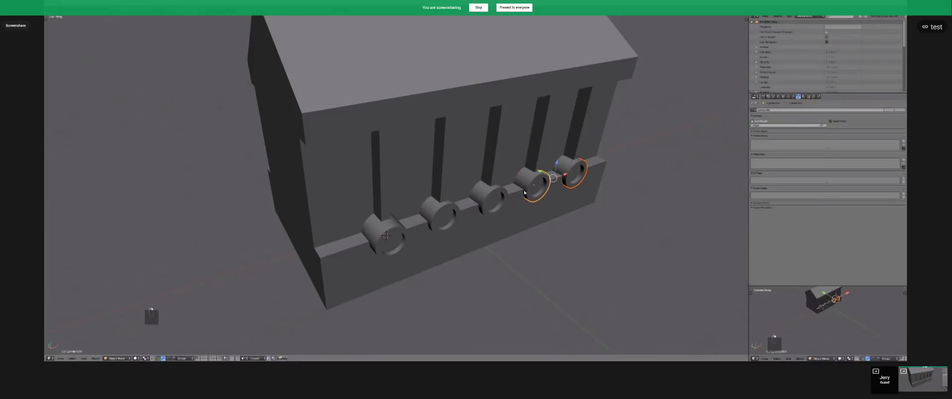
shift+right_click(496, 202)
shift+right_click(443, 216)
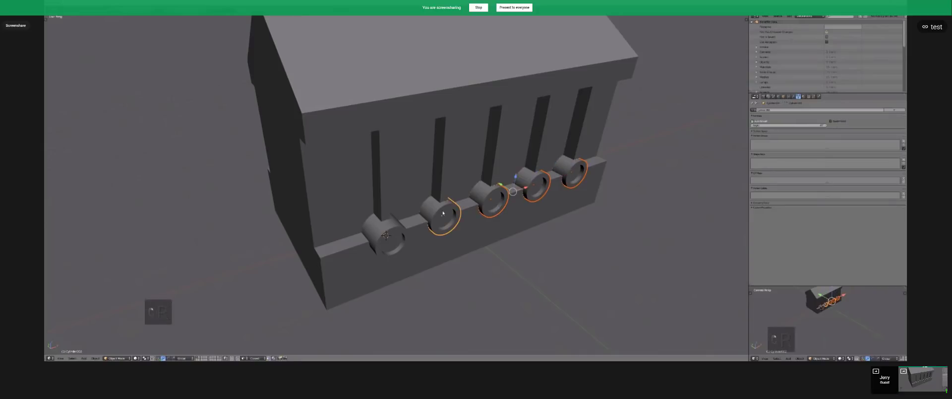
Select only the farthest cylinder and set its origin to its geometry.
key(a)
right_click(577, 179)
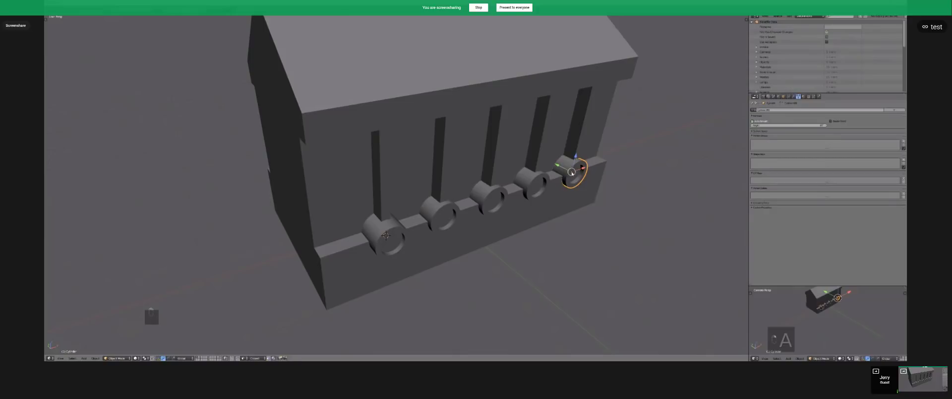
key(shift+s)
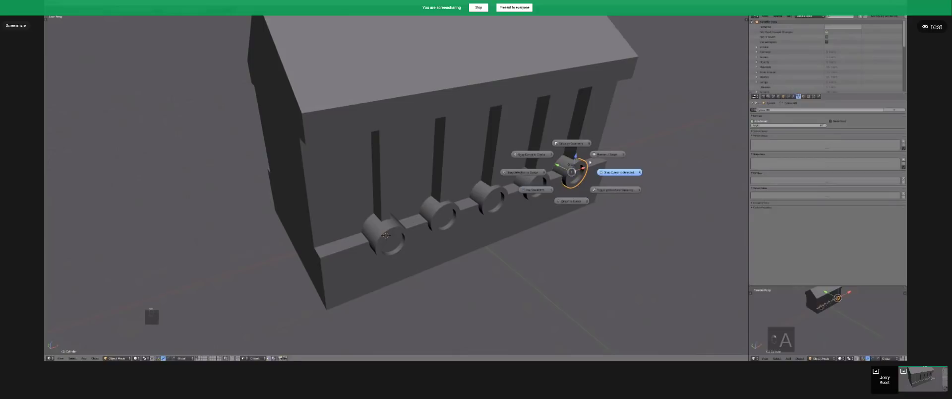
click(575, 149)
Add the remaining four cylinders to the selection and recentre the origins of all five on themselves.
shift+right_click(533, 185)
shift+right_click(491, 197)
shift+right_click(442, 216)
shift+right_click(400, 233)
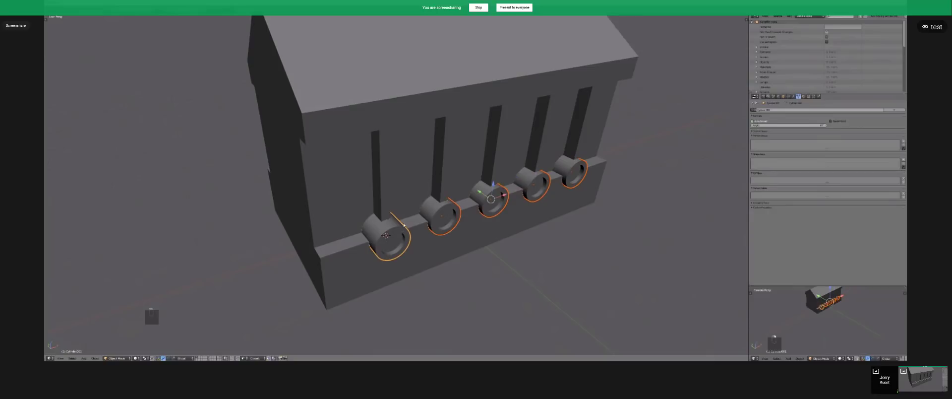
key(ctrl+alt+shift+c)
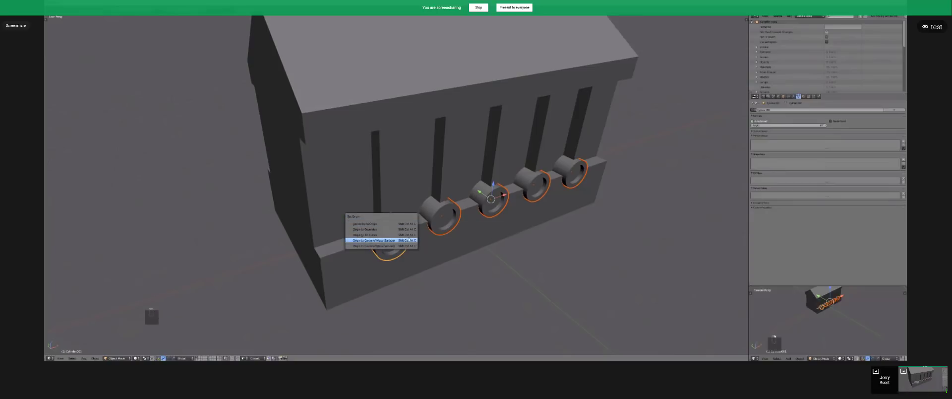
click(409, 233)
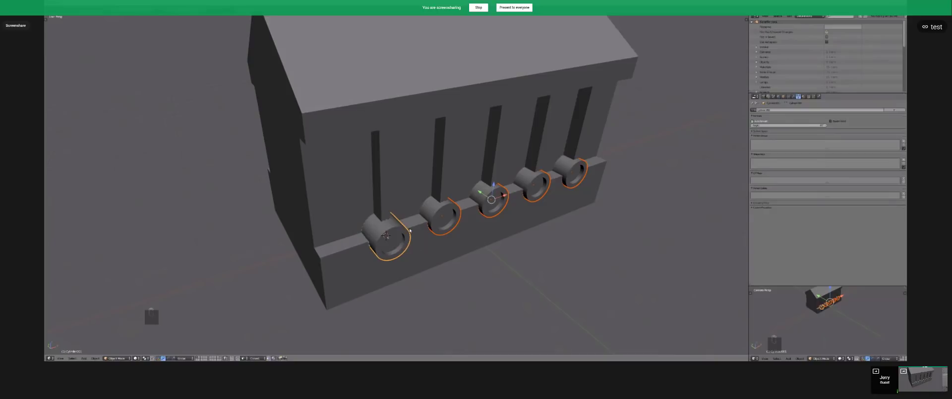
Select the five cylinders from farthest to nearest and link their object data to the nearest one.
key(a)
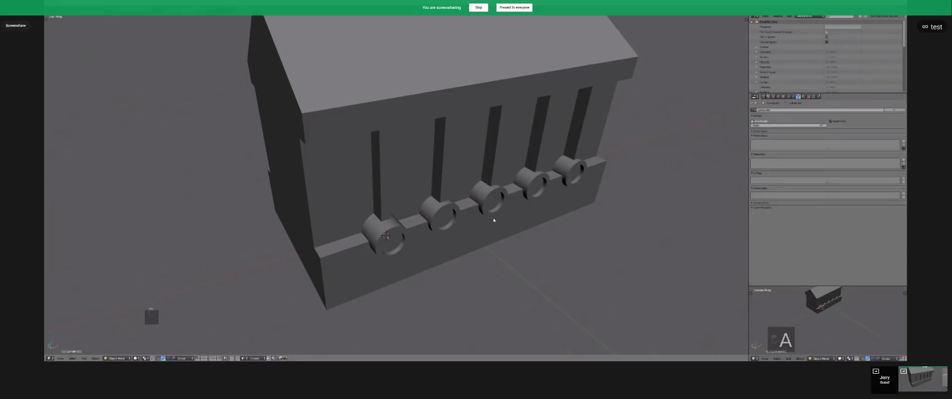
shift+right_click(571, 171)
shift+right_click(533, 185)
shift+right_click(491, 197)
shift+right_click(444, 213)
shift+right_click(389, 236)
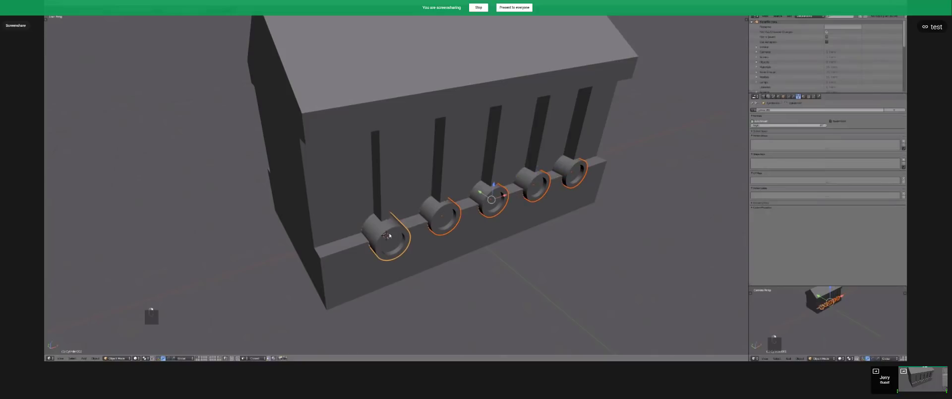
key(ctrl+l)
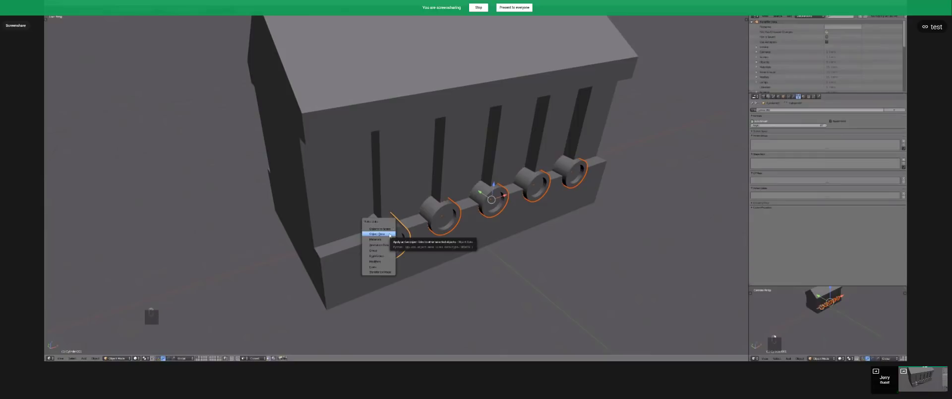
click(390, 233)
Select linked cylinders individually and try moving them, cancelling each move.
key(a)
middle_drag(391, 236, 519, 189)
right_click(439, 248)
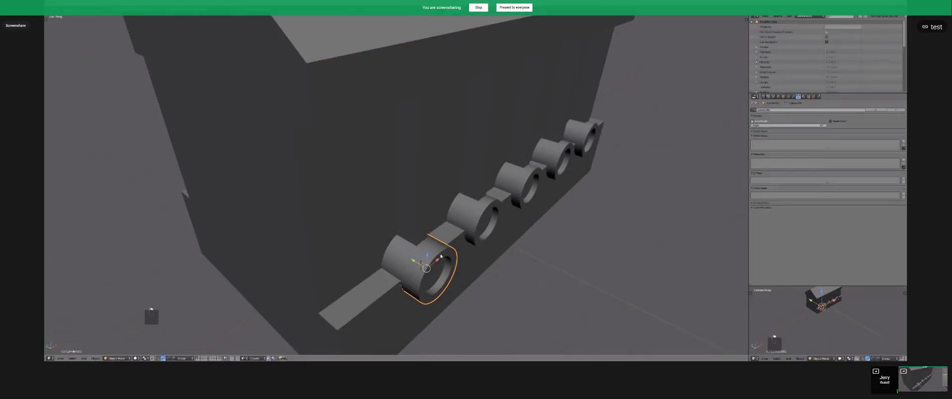
right_click(593, 135)
key(g)
right_click(562, 160)
key(g)
right_click(563, 161)
Inspect the linked cylinders in and out of Edit Mode to compare how their shared mesh is displayed.
scroll(436, 230, down, 4)
shift+middle_drag(426, 235, 461, 223)
scroll(461, 223, up, 1)
key(a)
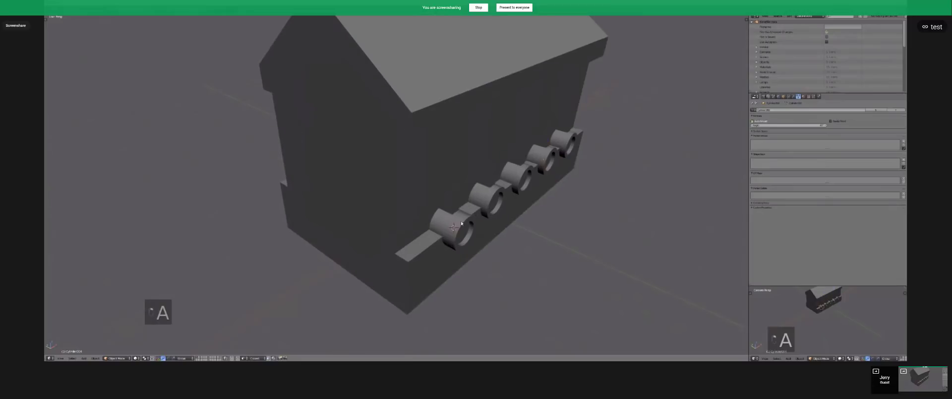
key(Tab)
scroll(461, 223, up, 4)
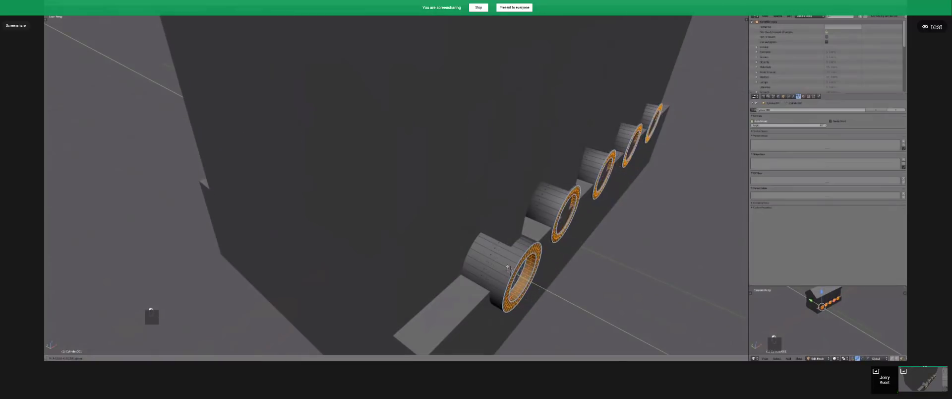
key(Tab)
key(a)
key(a)
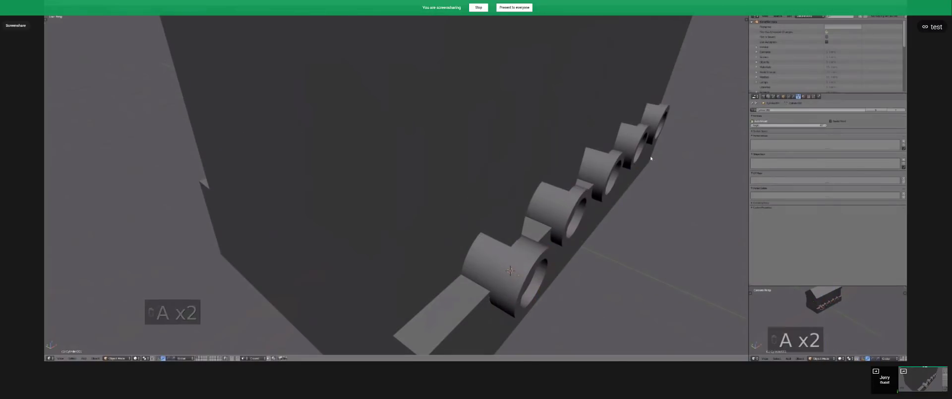
key(Tab)
middle_drag(662, 125, 412, 212)
scroll(584, 192, up, 2)
key(Tab)
scroll(470, 226, down, 3)
key(a)
right_click(456, 222)
right_click(359, 129)
middle_drag(360, 129, 371, 144)
key(a)
right_click(458, 225)
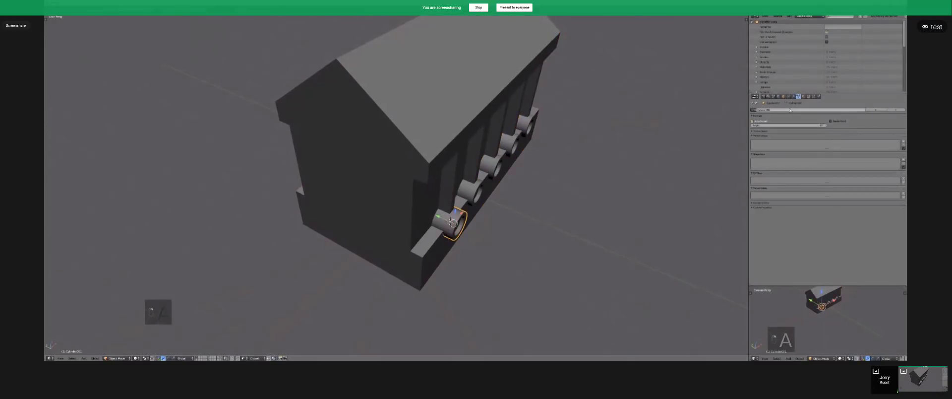
right_click(443, 148)
click(794, 96)
click(777, 110)
click(794, 147)
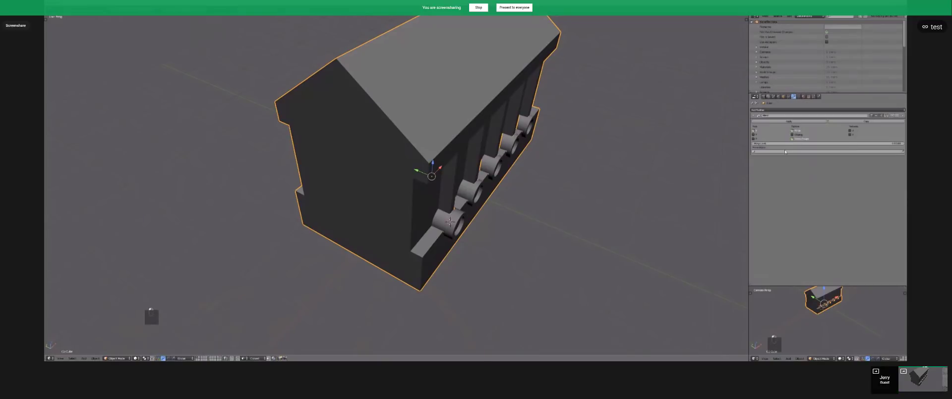
key(z)
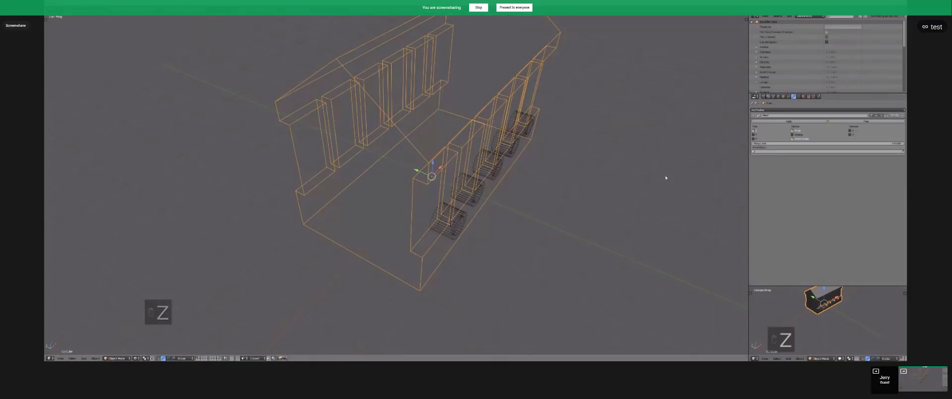
click(903, 116)
Add a Mirror modifier to the nearest cylinder, using the building as mirror object and the Y axis instead of X.
right_click(450, 220)
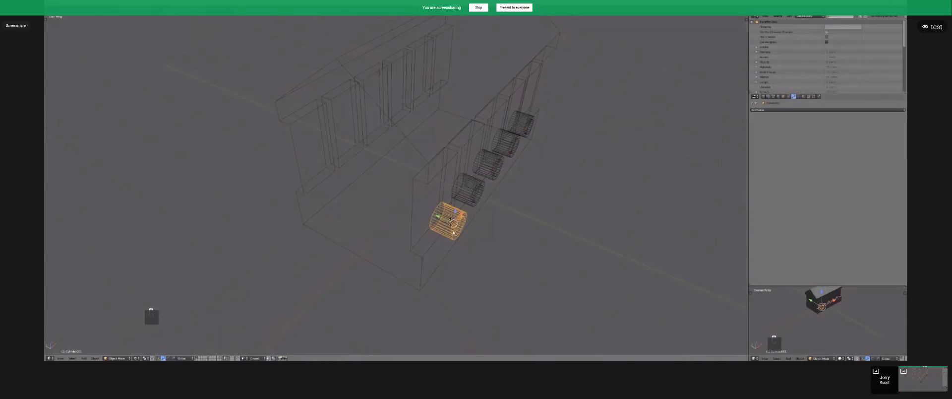
key(z)
click(779, 111)
click(796, 148)
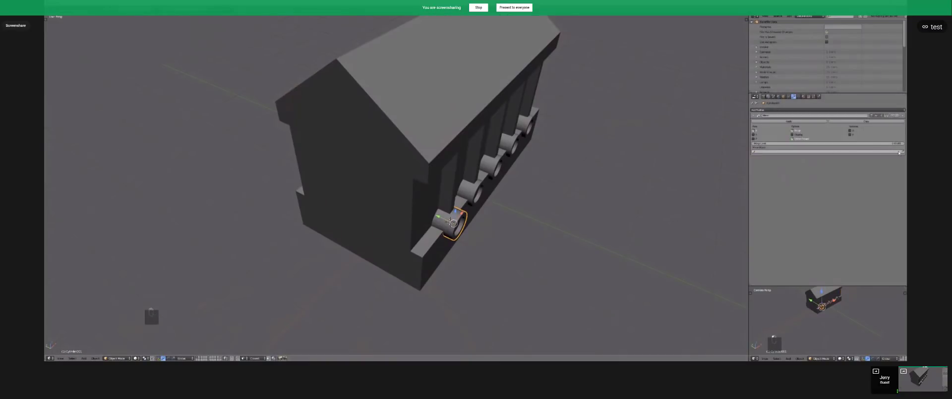
click(487, 142)
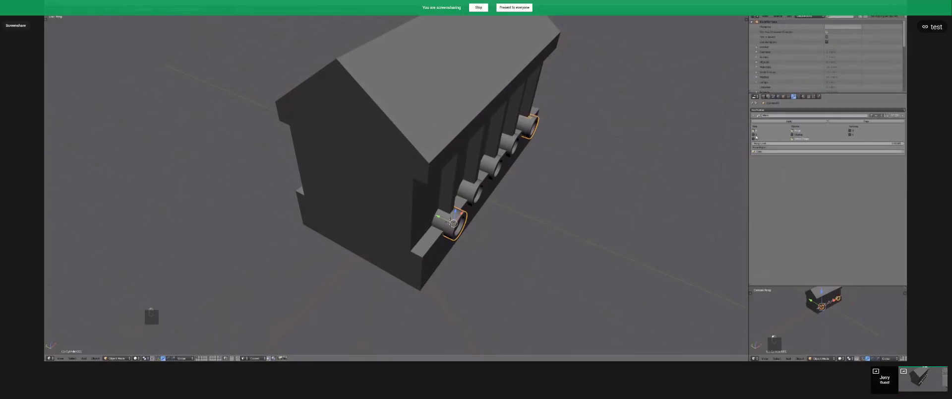
click(754, 134)
Select all five cylinders from farthest to nearest and put them in a new group.
middle_drag(595, 149, 555, 149)
middle_drag(529, 195, 543, 181)
key(a)
right_click(565, 171)
shift+right_click(542, 180)
shift+right_click(505, 194)
shift+right_click(467, 209)
middle_drag(422, 230, 567, 178)
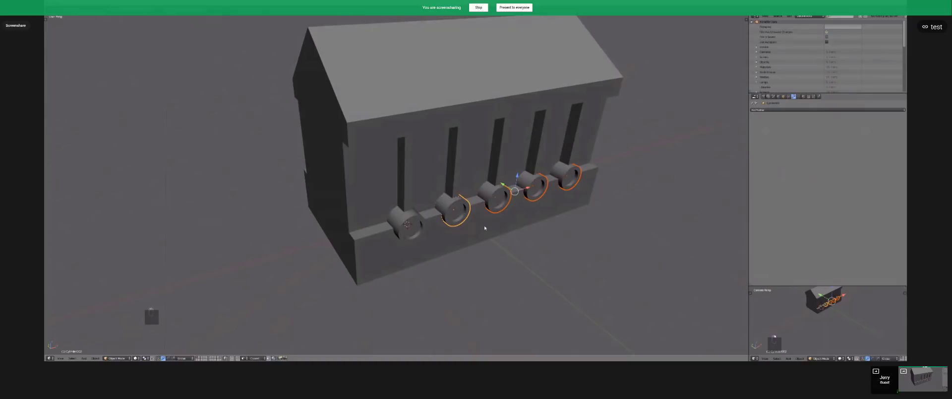
shift+right_click(414, 228)
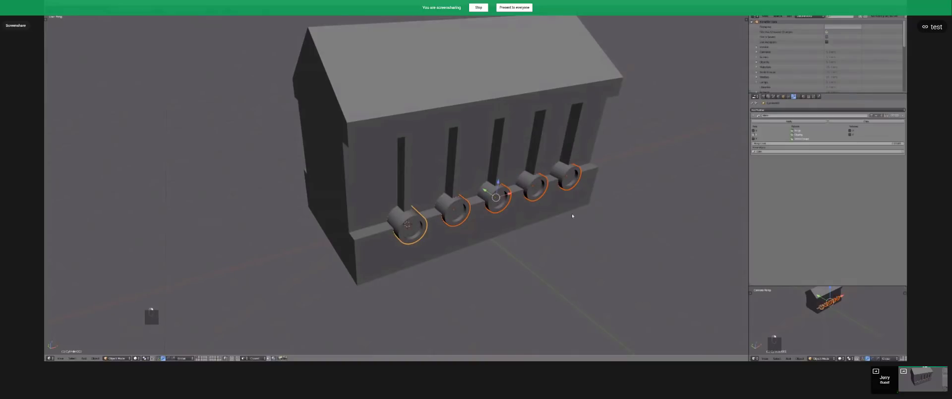
key(ctrl+g)
key(F6)
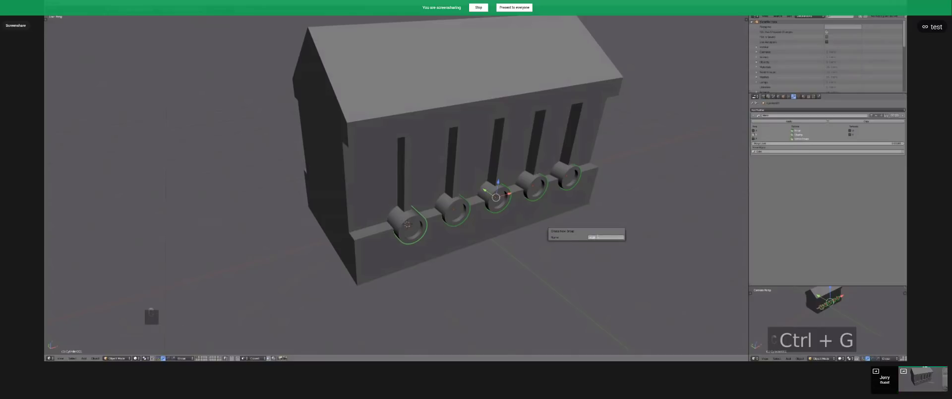
click(514, 223)
Select only the second-nearest cylinder and extend the selection to all members of its group.
key(a)
right_click(459, 210)
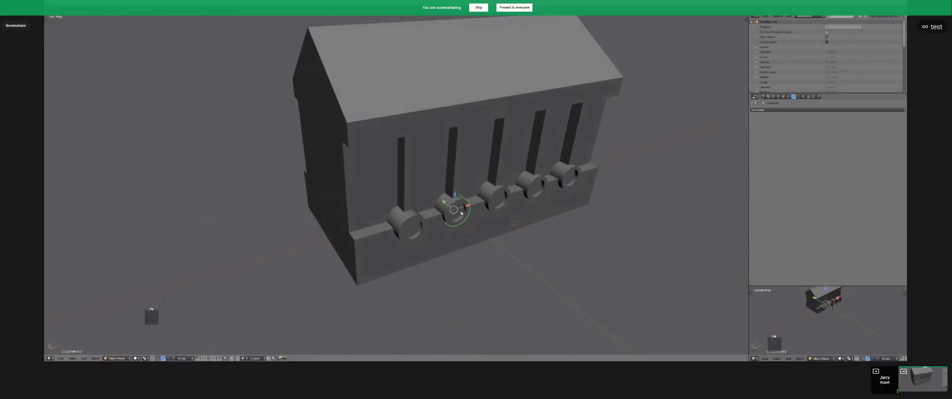
key(shift+g)
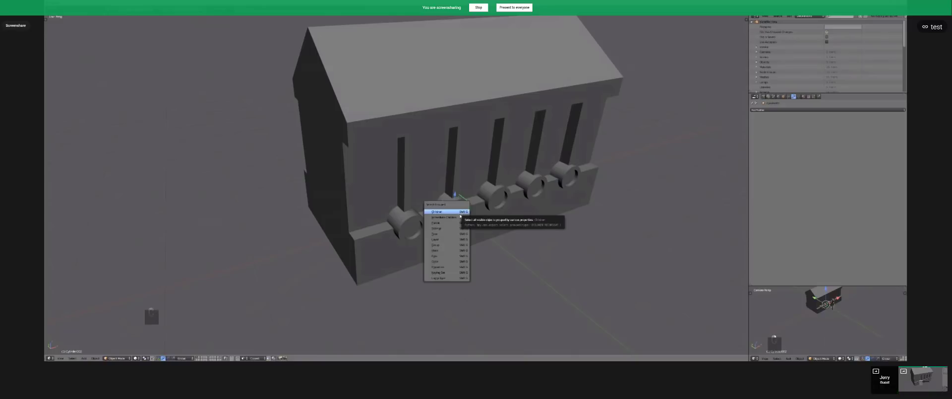
click(461, 230)
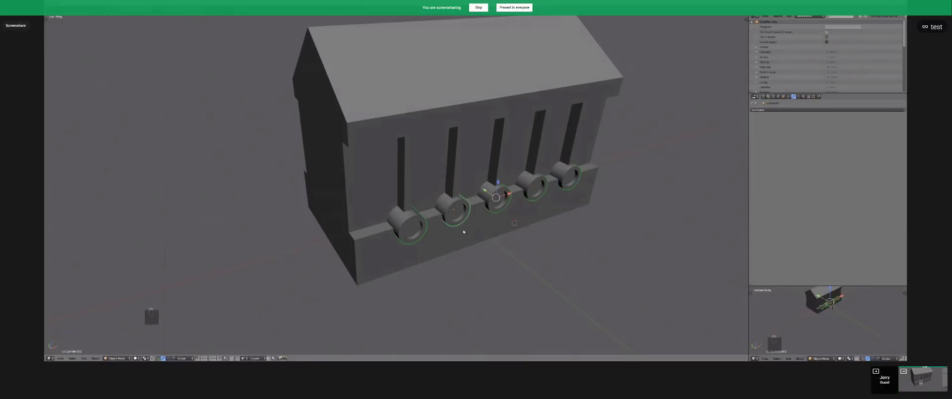
Reselect the five cylinders with the nearest one active and link its modifiers to the others.
middle_drag(465, 218, 445, 212)
key(a)
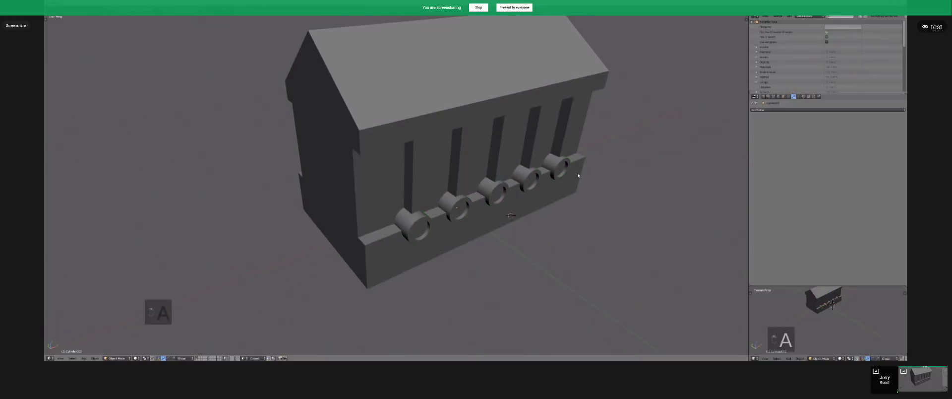
right_click(561, 168)
shift+right_click(533, 184)
shift+right_click(503, 192)
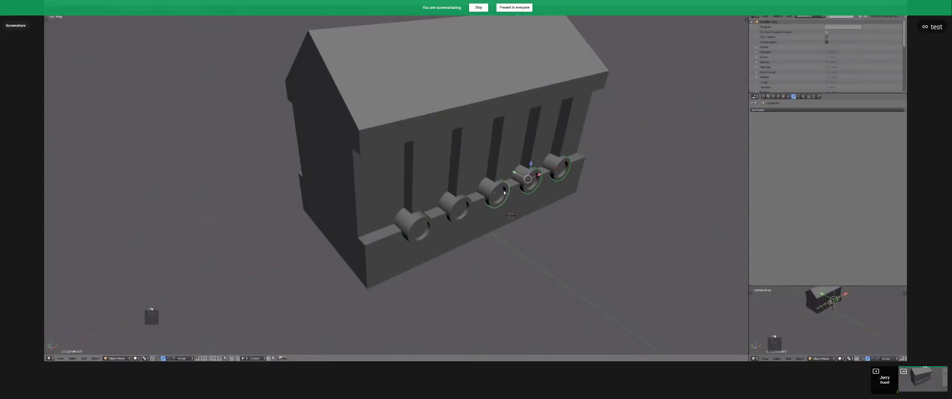
shift+right_click(456, 212)
shift+right_click(407, 226)
mouse_move(407, 226)
middle_down()
mouse_move(465, 212)
mouse_move(411, 226)
middle_up()
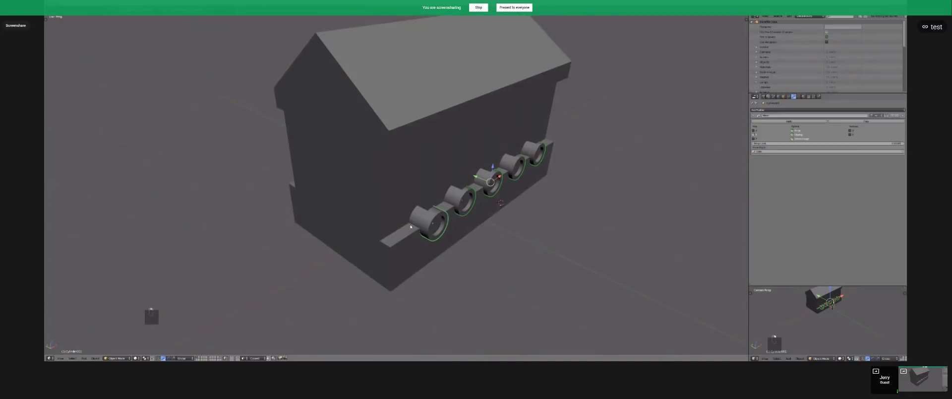
key(ctrl+l)
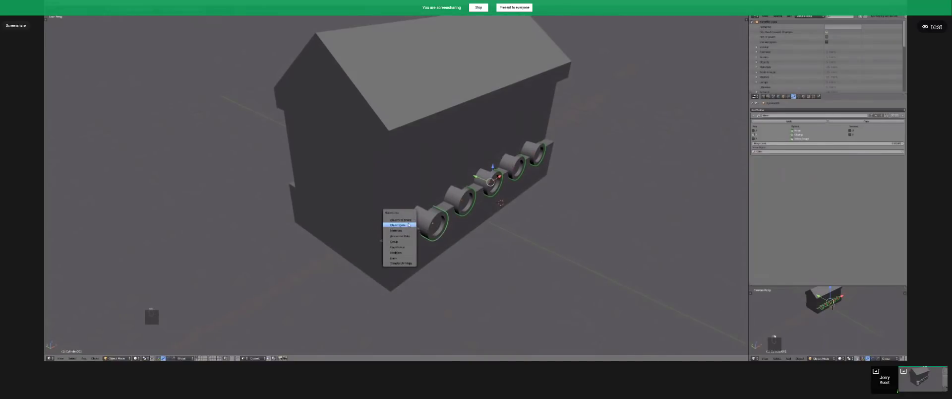
click(399, 252)
Select the nearest cylinder and switch between Object and Edit Mode to compare its display with the other linked cylinders.
mouse_move(379, 206)
middle_down()
mouse_move(438, 198)
mouse_move(376, 198)
middle_up()
right_click(376, 197)
scroll(397, 203, up, 3)
right_click(439, 213)
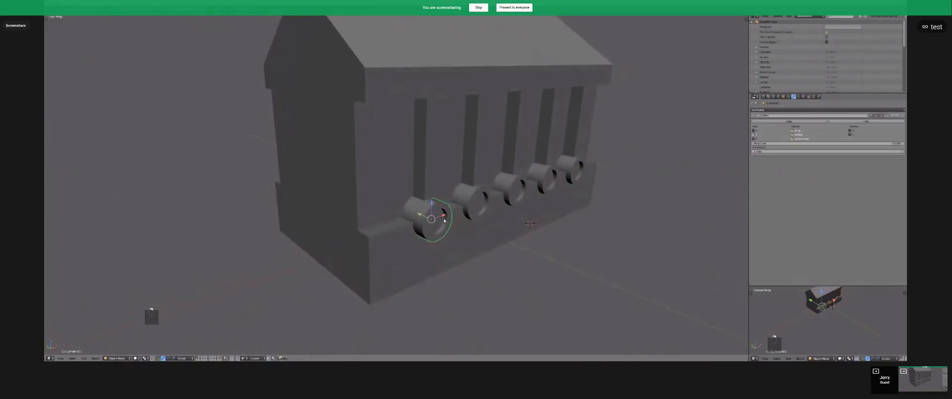
key(Tab)
scroll(447, 215, up, 2)
right_click(446, 215)
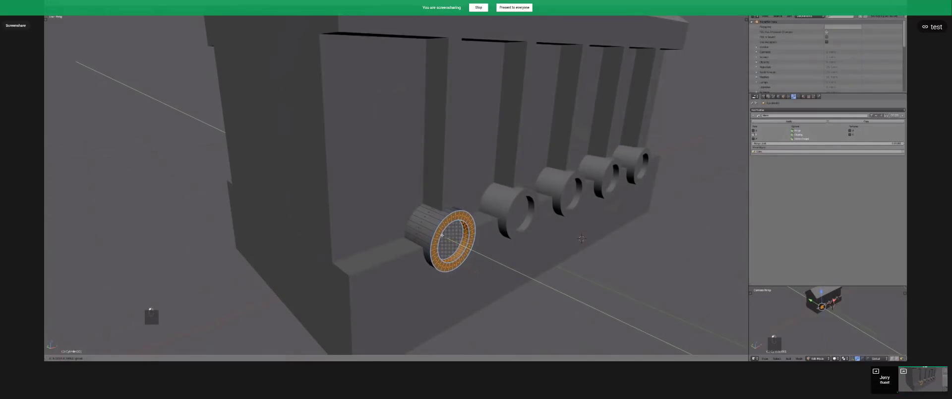
key(Tab)
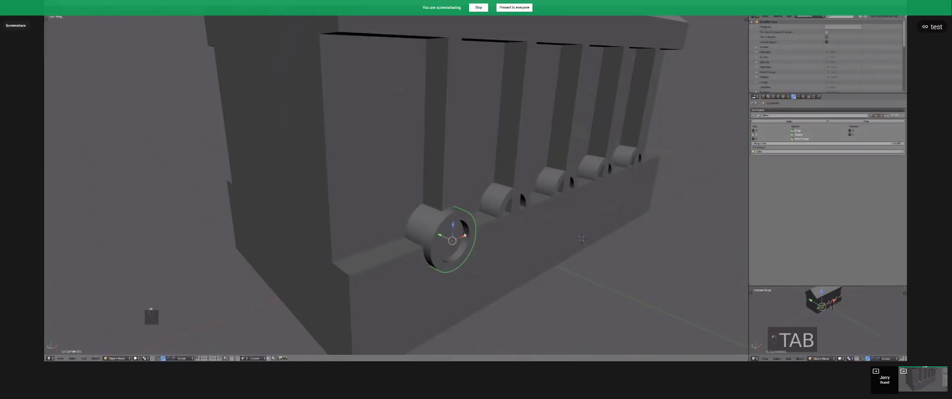
middle_drag(465, 235, 453, 238)
key(z)
key(z)
key(Tab)
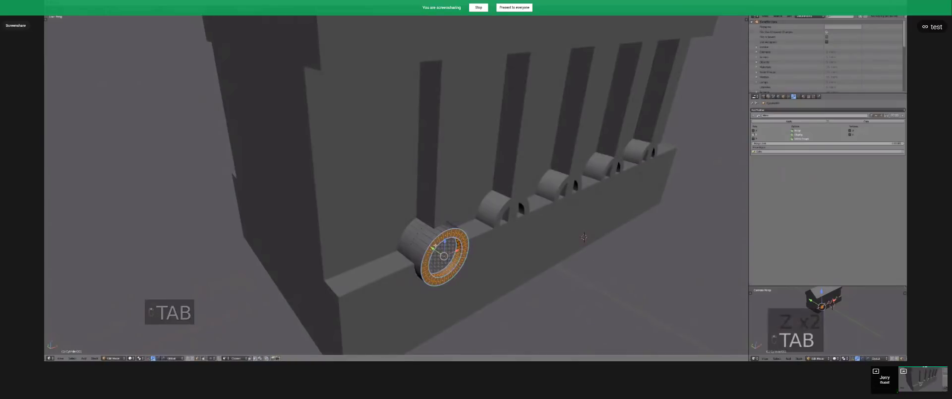
key(Tab)
mouse_move(426, 243)
middle_down()
mouse_move(467, 214)
mouse_move(426, 243)
middle_up()
key(Tab)
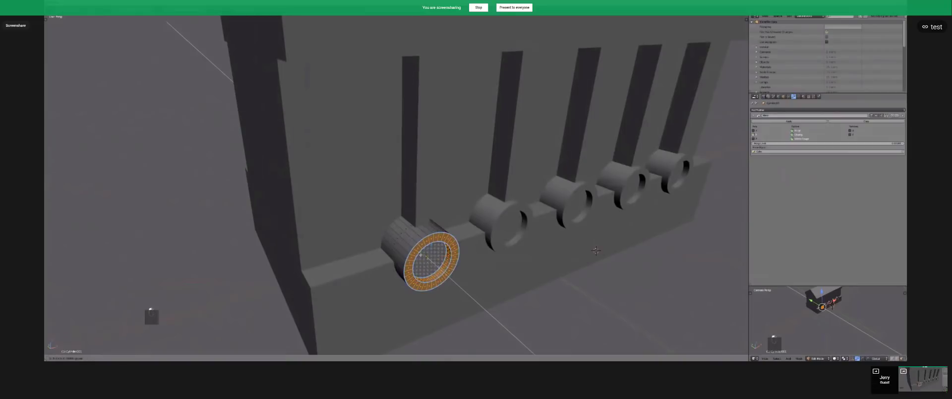
scroll(596, 251, down, 3)
key(Tab)
middle_drag(595, 250, 495, 215)
scroll(431, 230, down, 2)
key(Tab)
key(Tab)
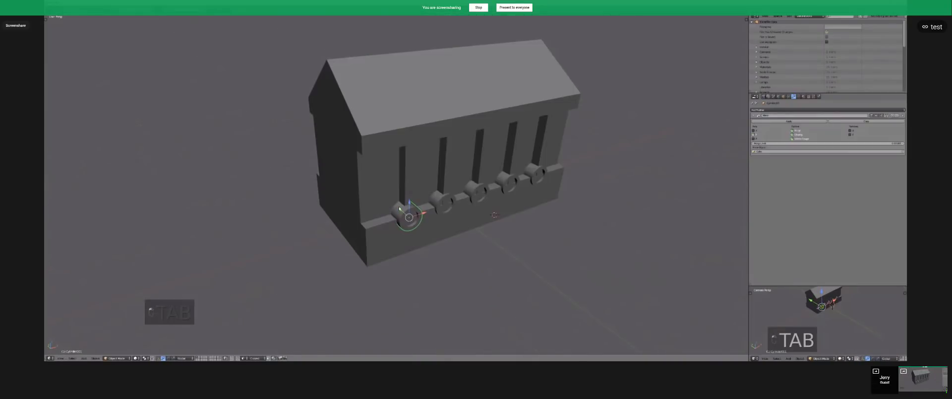
key(Tab)
key(Tab)
Select the building's lower front edge loop in Edit Mode with edge selection and return to Object Mode.
key(a)
key(a)
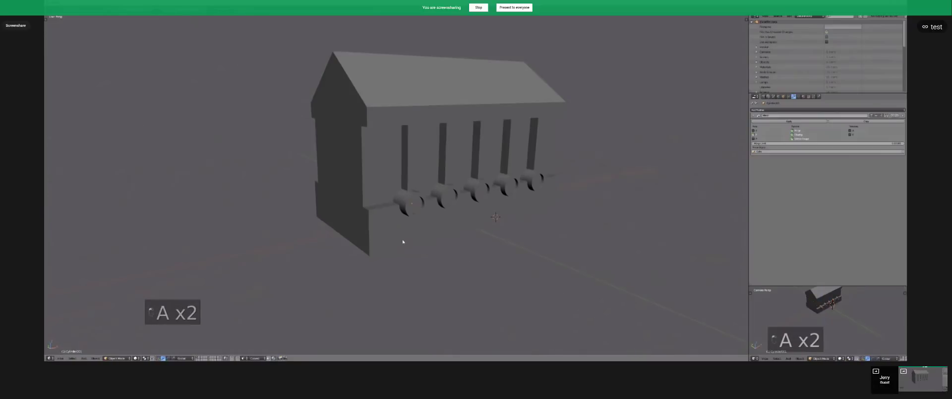
right_click(457, 227)
key(Tab)
middle_drag(457, 227, 461, 226)
key(ctrl+Tab)
click(436, 226)
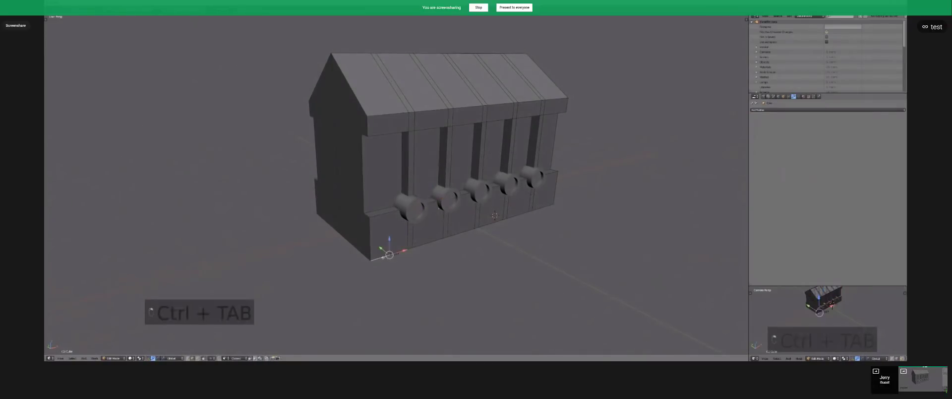
alt+right_click(541, 207)
key(d)
key(Escape)
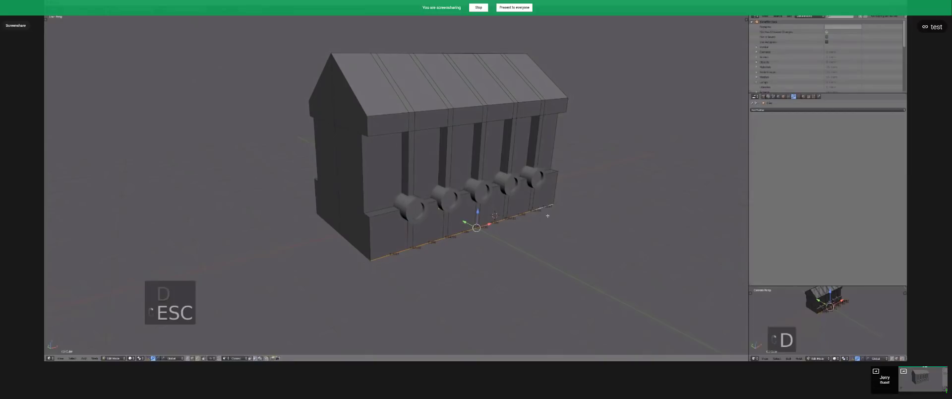
key(Tab)
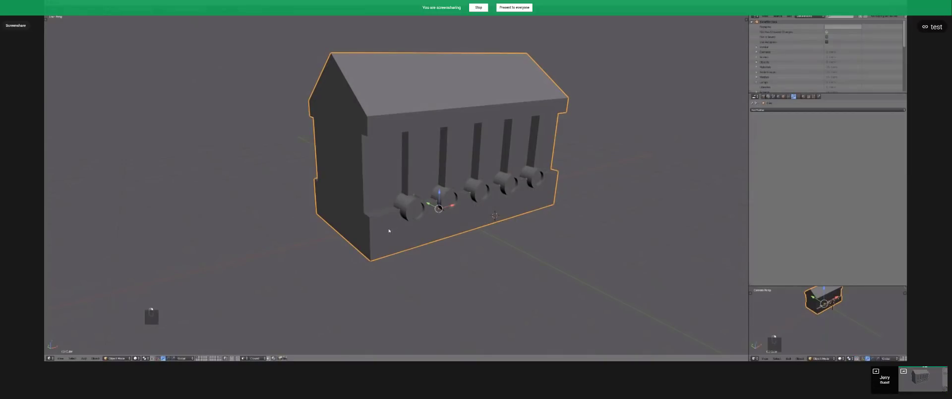
Add a cube mesh, scale it down and move it near the front of the building.
middle_drag(408, 226, 496, 233)
key(shift+a)
mouse_move(506, 236)
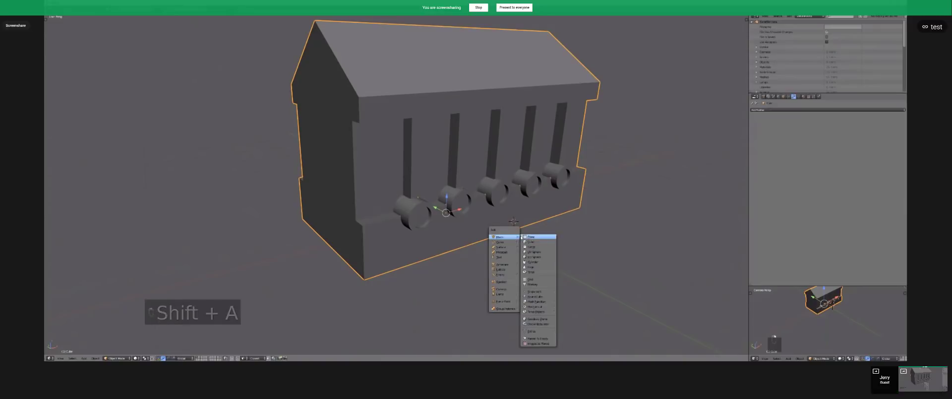
click(538, 244)
key(s)
click(539, 230)
key(g)
click(359, 276)
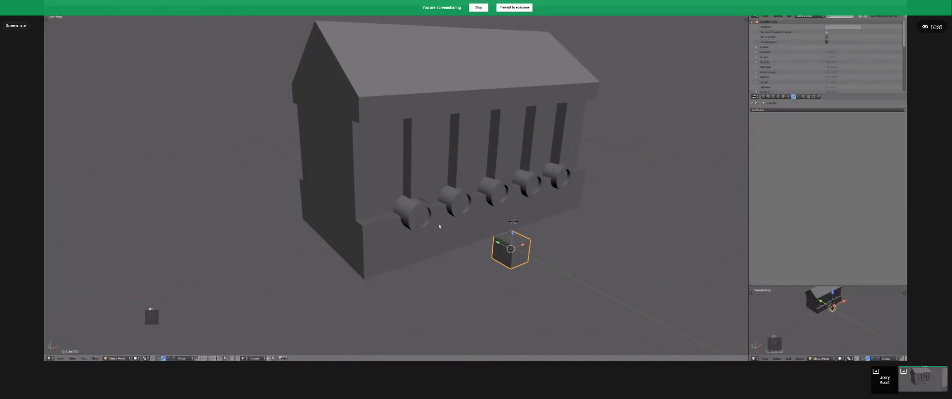
Move the small cube out past the building's gable end, clear of the walls.
key(a)
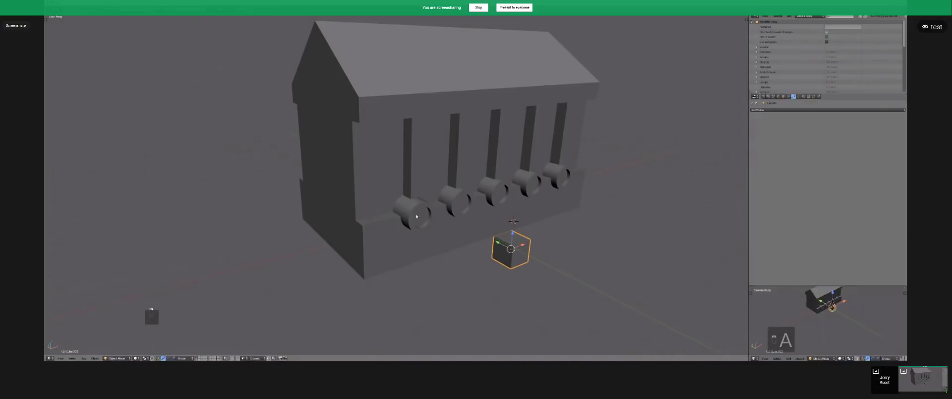
key(g)
key(g)
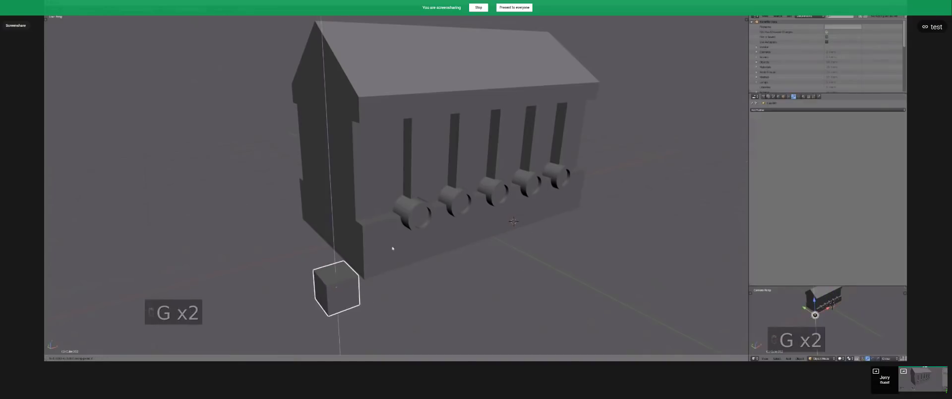
click(354, 229)
key(a)
right_click(347, 233)
key(g)
click(248, 259)
Add the building to the selection as active object, link its object data to the small cube and deselect everything.
shift+right_click(353, 95)
key(ctrl+l)
key(Up)
key(Up)
key(Up)
click(340, 65)
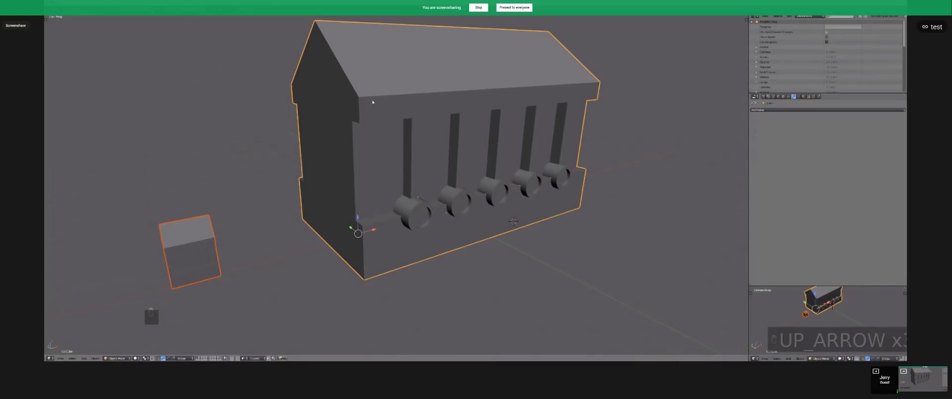
middle_drag(319, 191, 412, 201)
key(a)
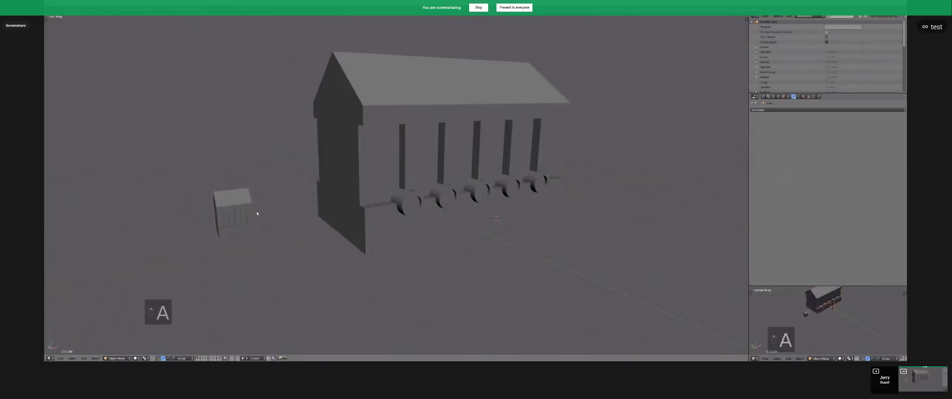
Add the nearest front cylinder to the selection as active object, link its object data to the small placeholder and deselect everything.
right_click(411, 201)
key(ctrl+l)
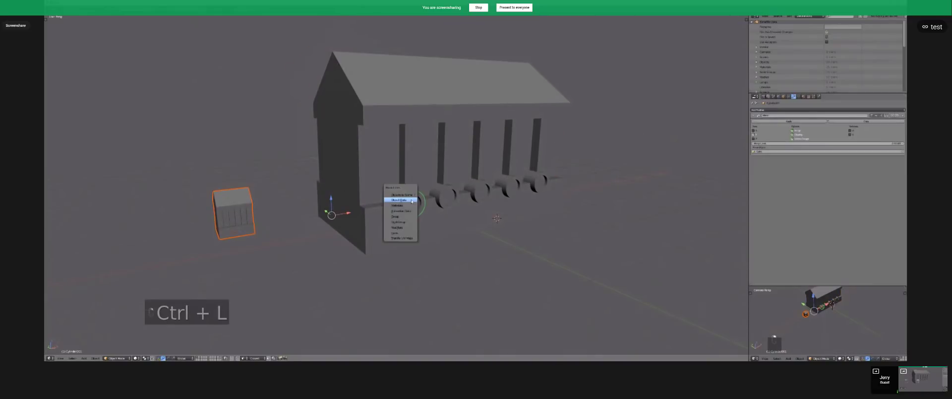
click(412, 202)
middle_drag(412, 202, 384, 193)
key(a)
Reposition the small placeholder cylinder, try clearing its scale, undo that and deselect everything.
right_click(325, 260)
key(g)
click(361, 198)
key(alt+s)
key(ctrl+z)
key(a)
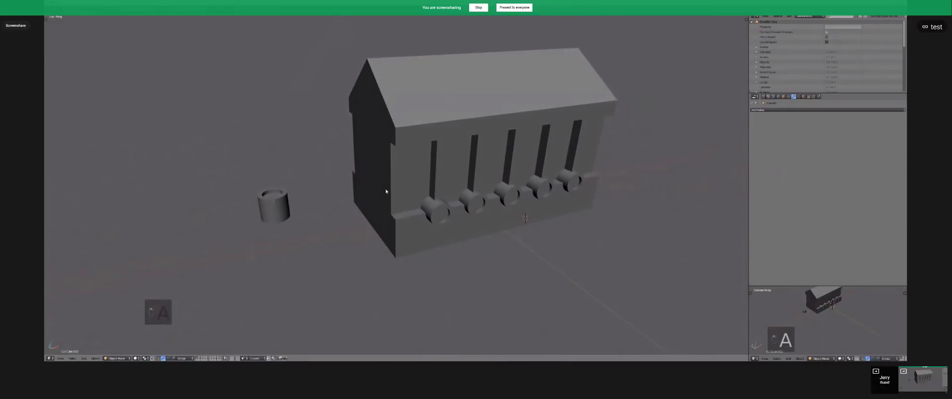
Select the building and apply its scale.
right_click(436, 193)
key(ctrl+a)
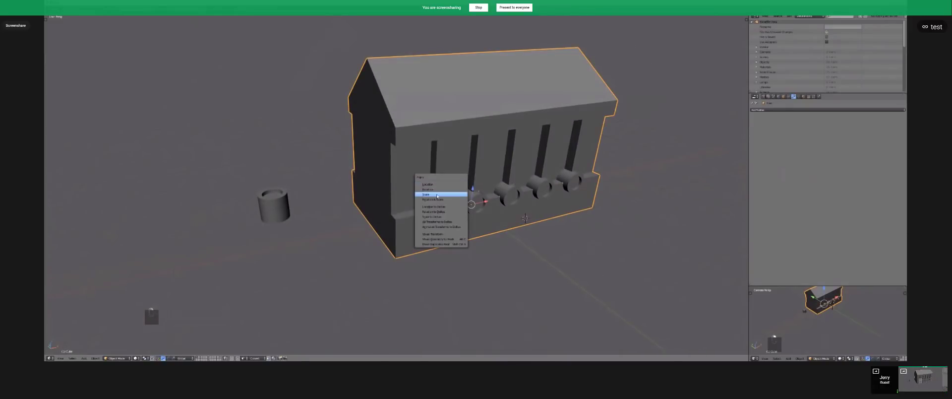
key(ctrl+a)
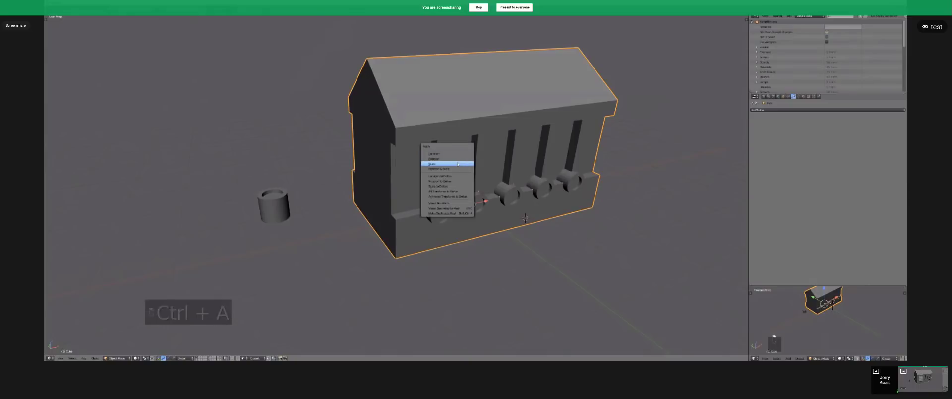
click(423, 171)
scroll(423, 170, down, 3)
key(a)
key(a)
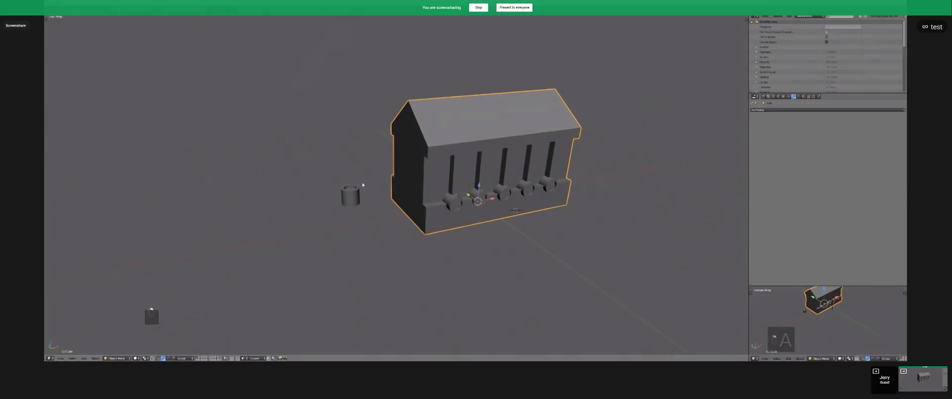
Try to apply the scale of the small placeholder cylinder beside the building.
right_click(360, 192)
key(ctrl+a)
click(367, 188)
scroll(377, 191, up, 2)
key(s)
key(Escape)
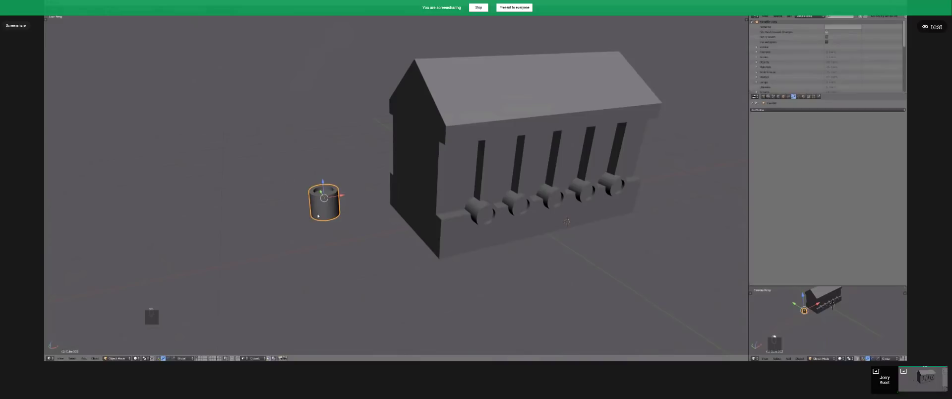
Make the small placeholder cylinder single-user with the Object & Data option.
key(u)
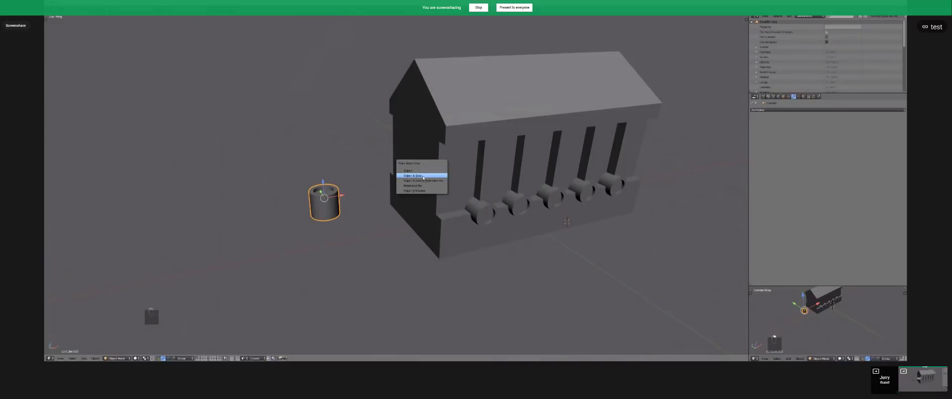
click(423, 176)
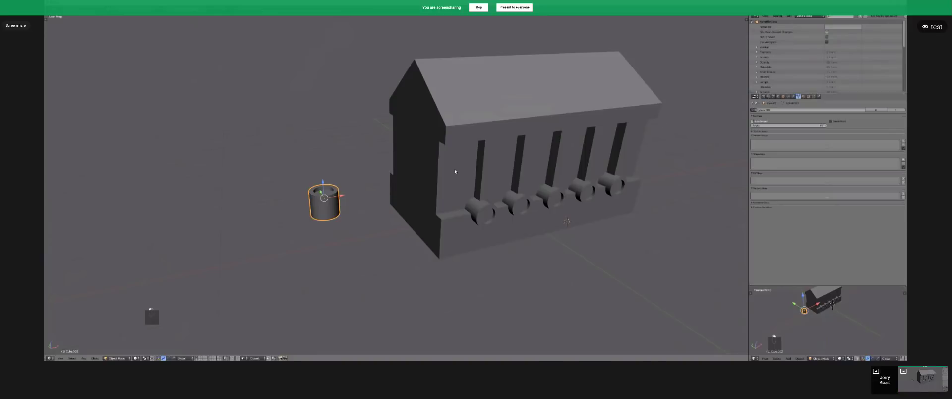
key(u)
click(455, 171)
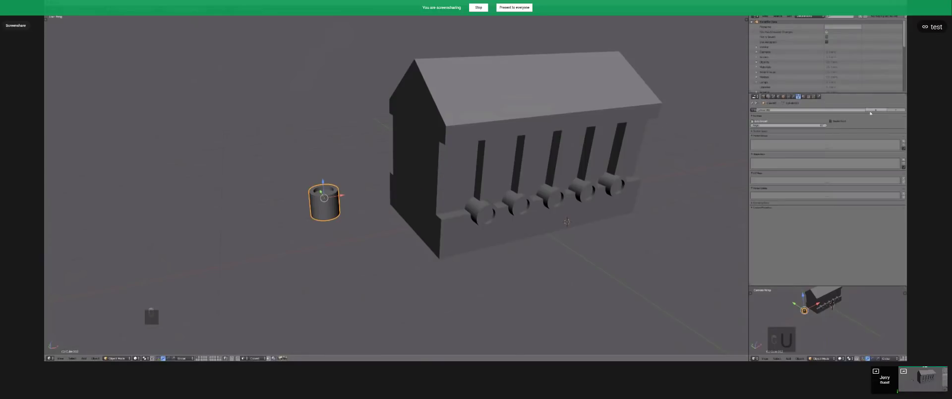
key(u)
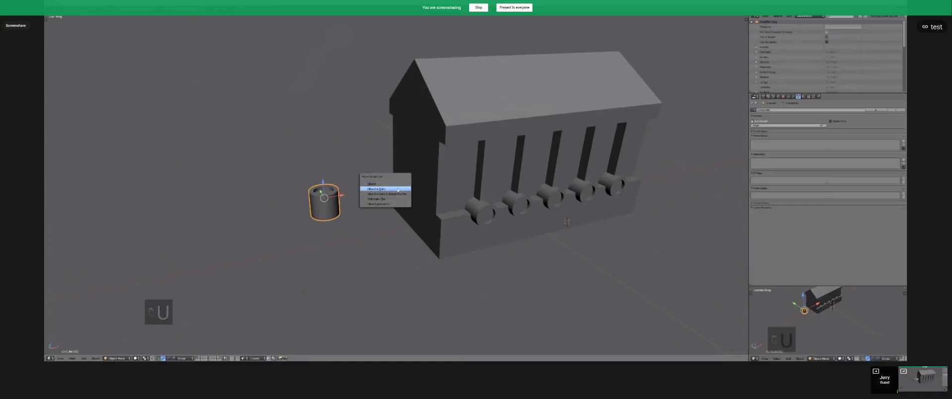
click(394, 191)
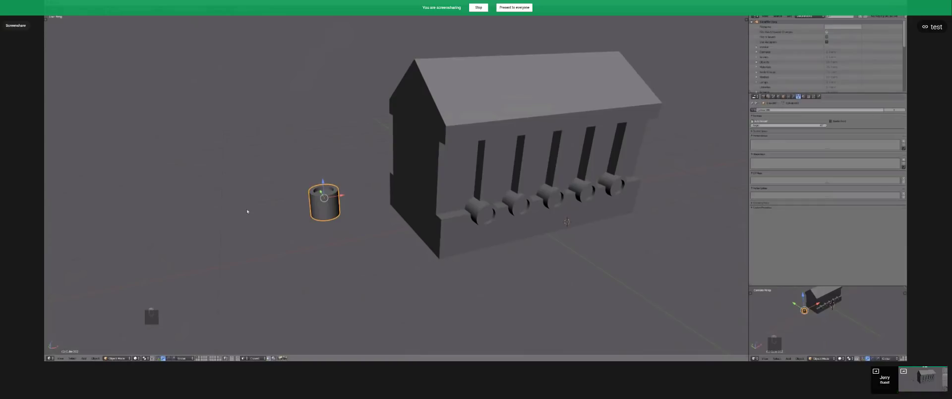
Scale up the placeholder cylinder's bottom edge loop in Edit Mode into a wide cone-like base and return to Object Mode.
key(Tab)
key(s)
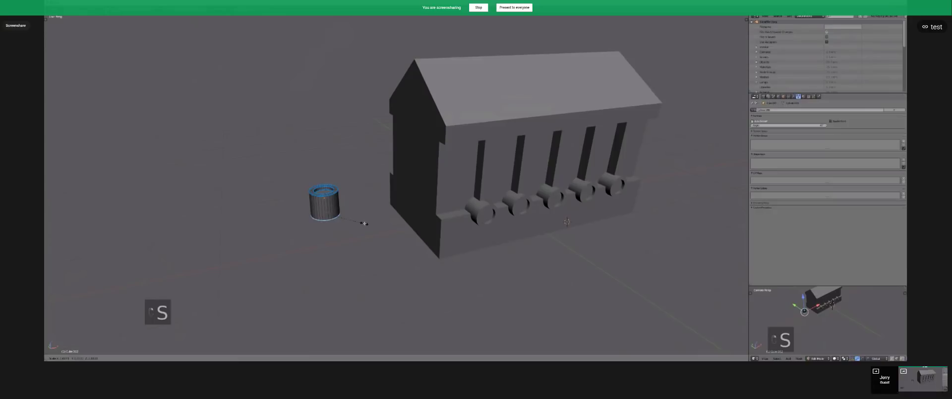
click(496, 228)
key(Tab)
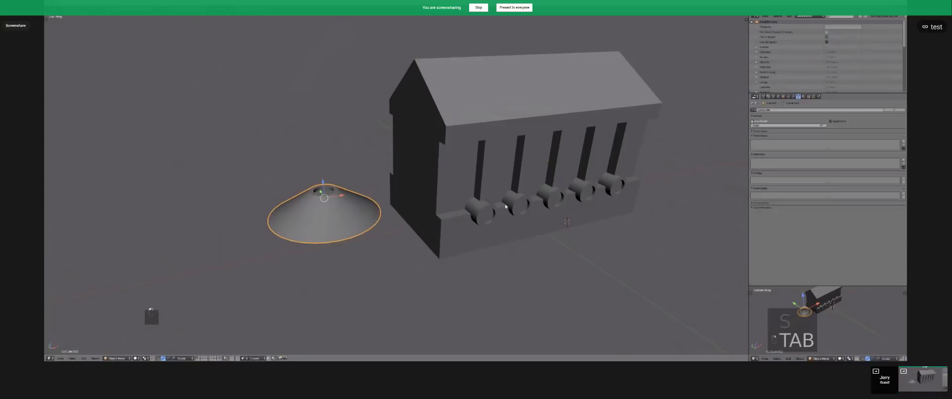
Apply the scale of the flared placeholder object.
key(a)
right_click(329, 208)
key(ctrl+a)
click(333, 206)
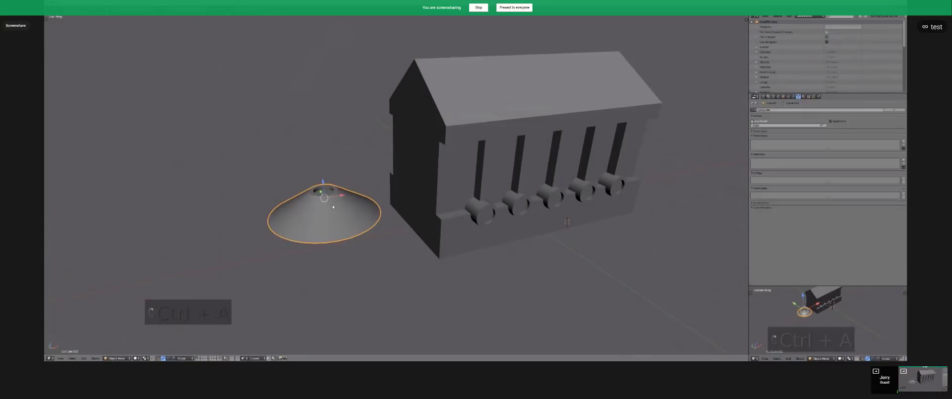
Select the flared placeholder, add the building as active object and link the building's object data to it.
key(a)
right_click(337, 207)
shift+right_click(429, 122)
key(ctrl+l)
click(432, 122)
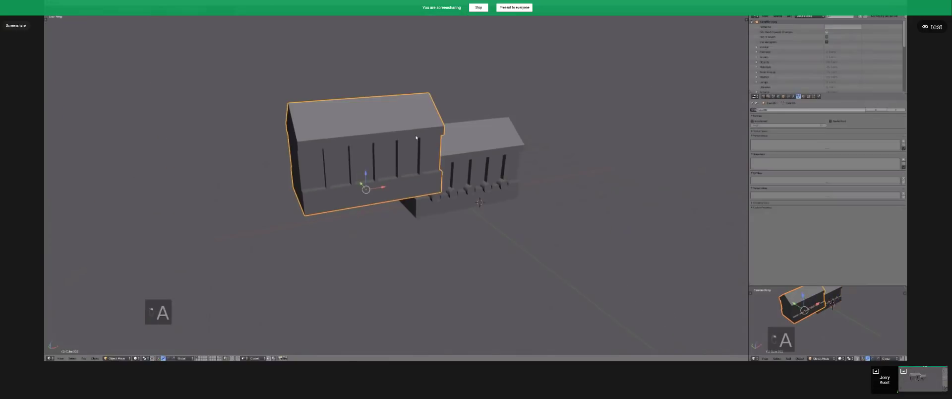
Clear the location of the linked building copy, move it well clear of the original building and deselect it.
scroll(416, 138, up, 2)
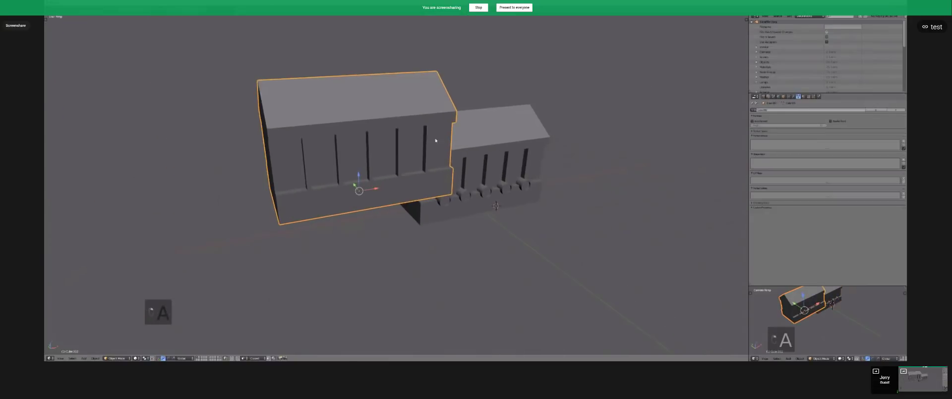
key(alt+g)
key(g)
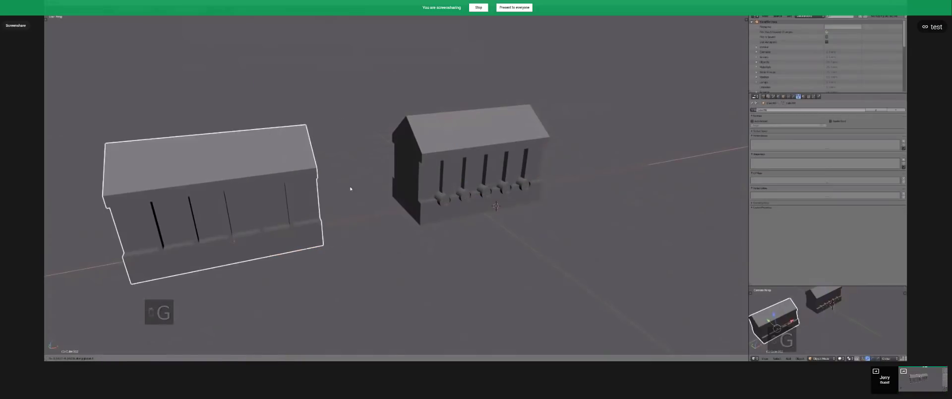
click(361, 185)
shift+middle_drag(404, 175, 483, 170)
key(a)
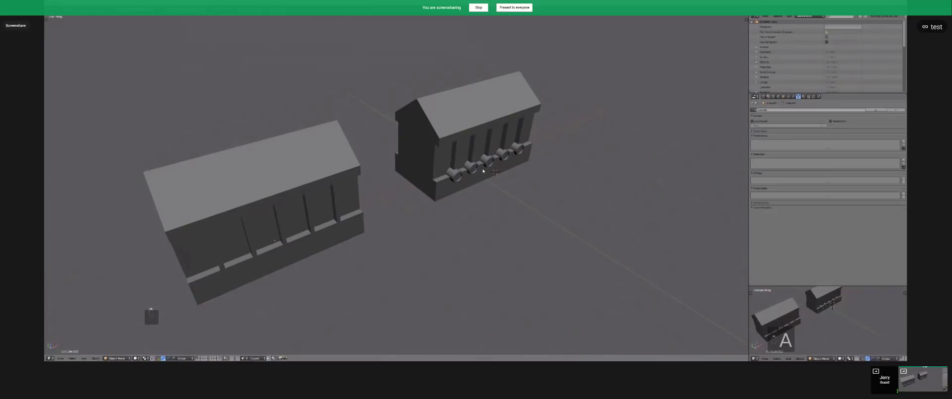
Show the viewport properties sidebar, bring its transform values into view and widen it.
key(n)
scroll(629, 119, up, 2)
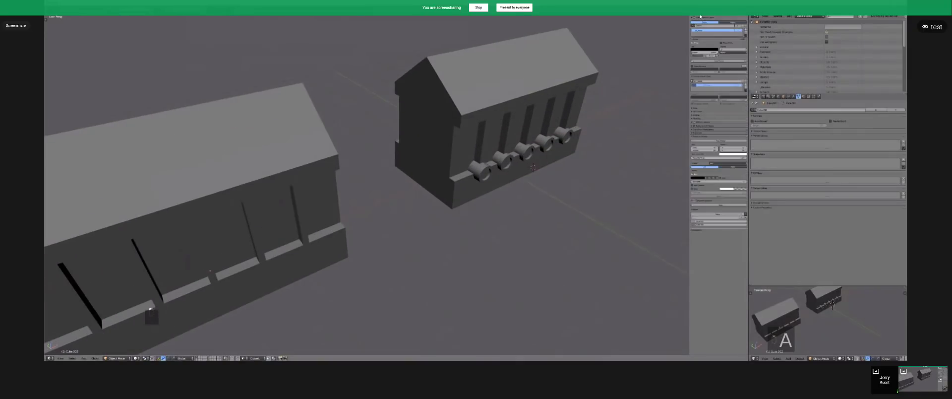
click(701, 18)
scroll(706, 40, up, 5)
ctrl+middle_drag(713, 56, 732, 357)
scroll(704, 159, down, 1)
key(a)
key(a)
key(a)
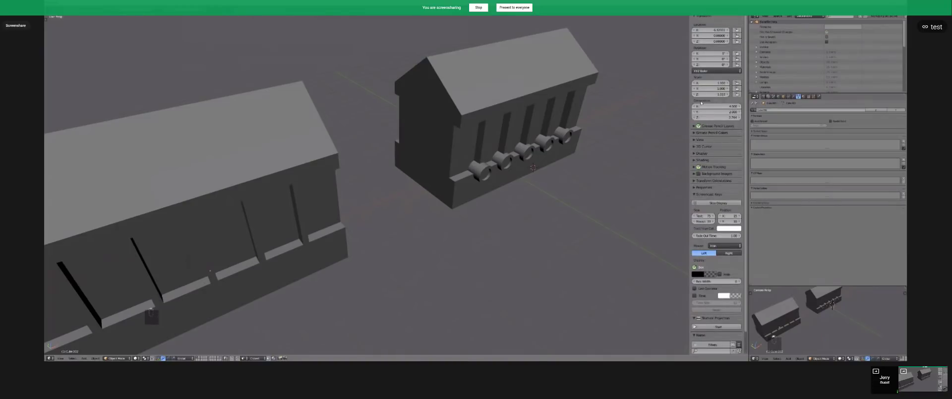
drag(688, 97, 638, 106)
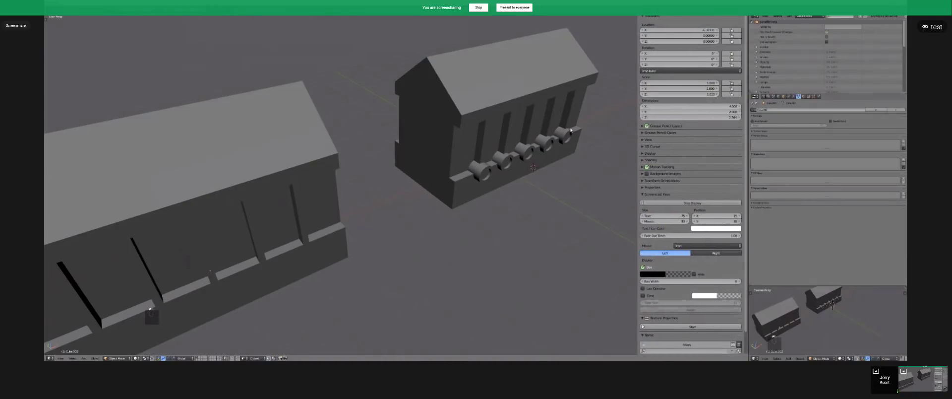
Select the cylinder nearest the building's gable end and examine its scale values.
scroll(569, 131, up, 3)
right_click(539, 139)
scroll(538, 139, down, 2)
shift+middle_drag(537, 138, 484, 192)
key(a)
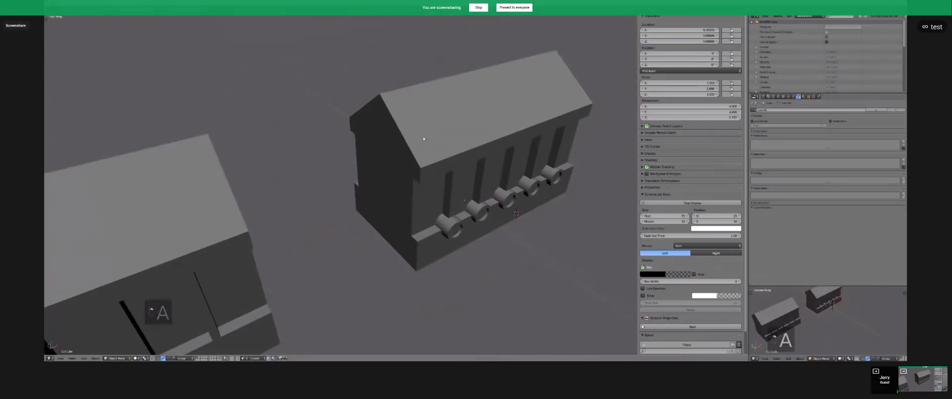
right_click(449, 227)
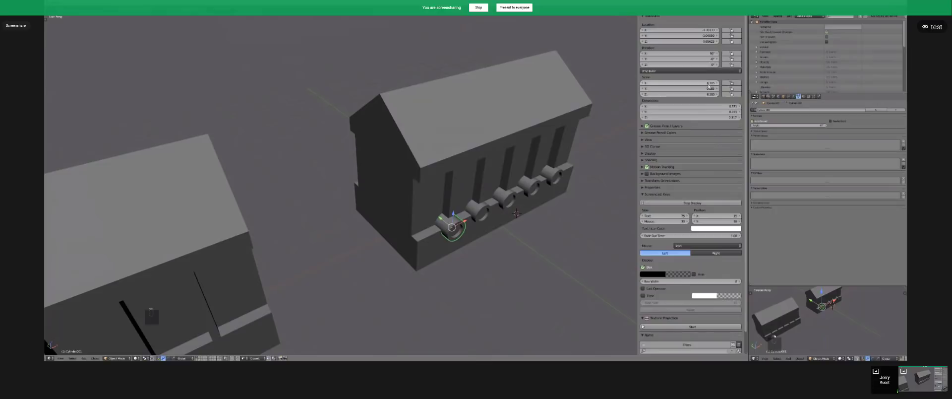
middle_drag(449, 198, 483, 225)
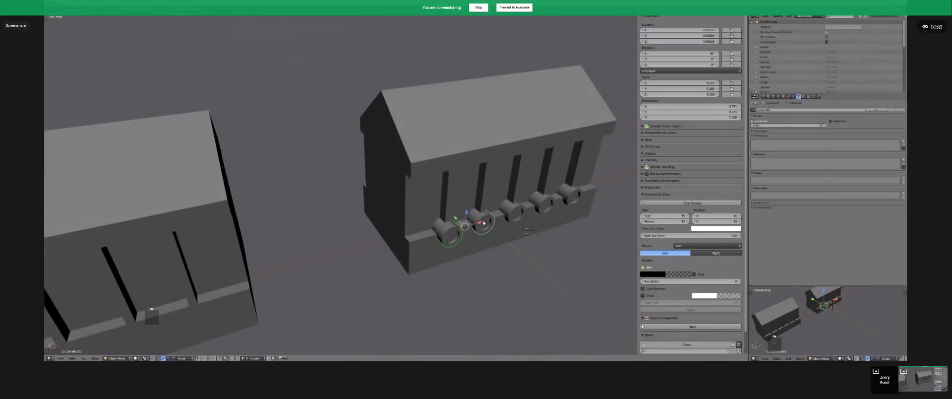
Select all five front cylinders through Select Grouped and try to apply their scale.
right_click(550, 202)
right_click(548, 204)
key(shift+g)
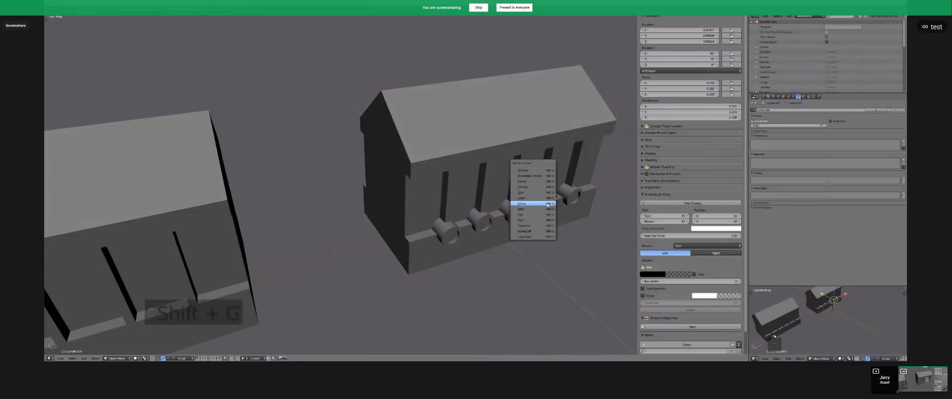
click(548, 203)
middle_drag(468, 249, 482, 253)
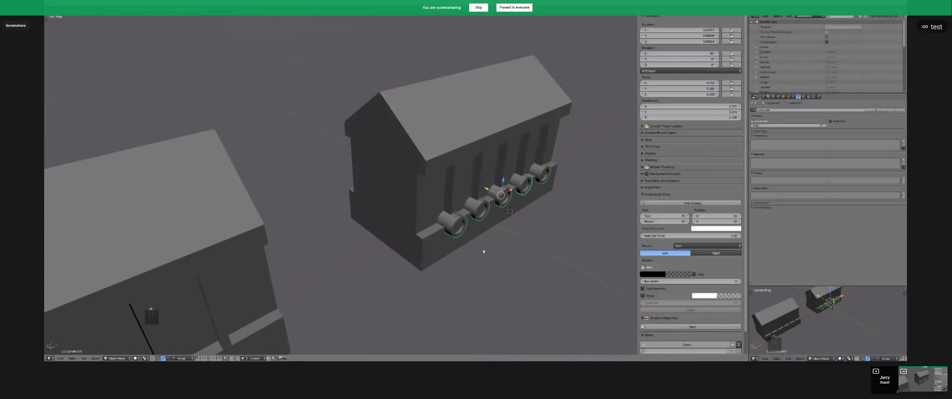
key(ctrl+a)
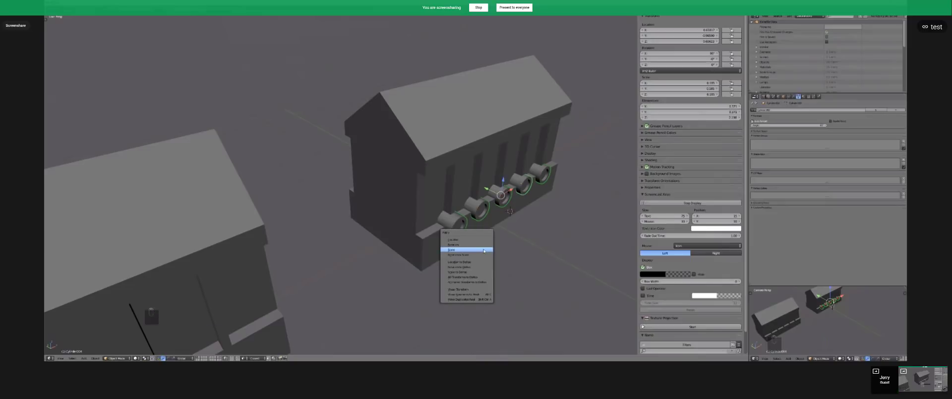
click(483, 250)
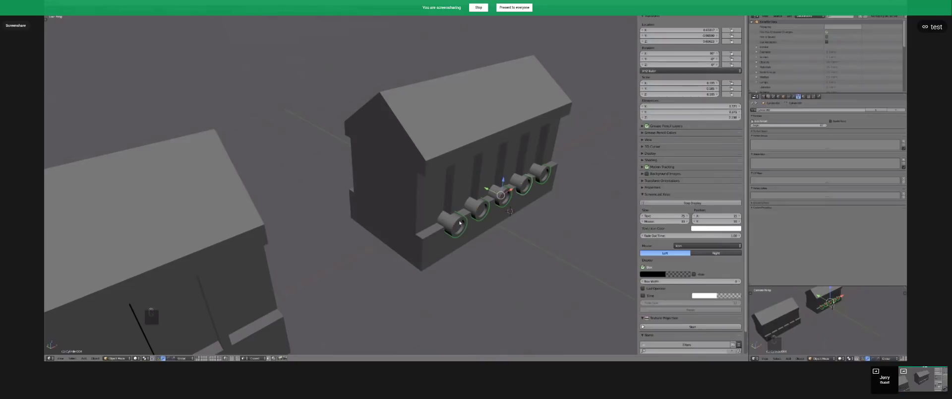
Select the middle front cylinder alone and try to apply its scale.
right_click(482, 210)
right_click(499, 193)
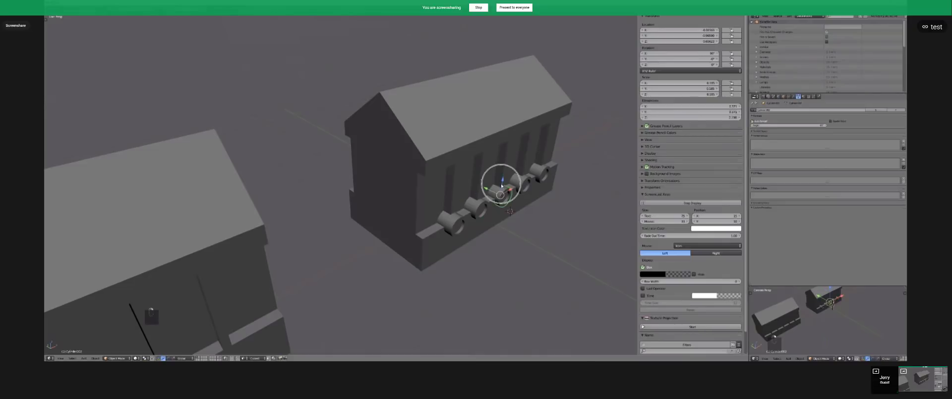
key(ctrl+a)
click(502, 185)
Select all five front cylinders and make them single-user with the Object & Data option.
right_click(456, 218)
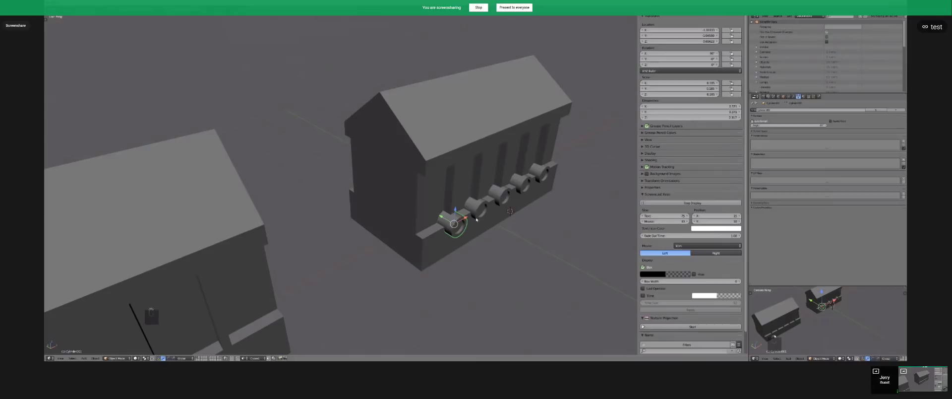
shift+right_click(476, 209)
shift+right_click(500, 198)
shift+right_click(524, 185)
shift+right_click(543, 175)
key(ctrl+a)
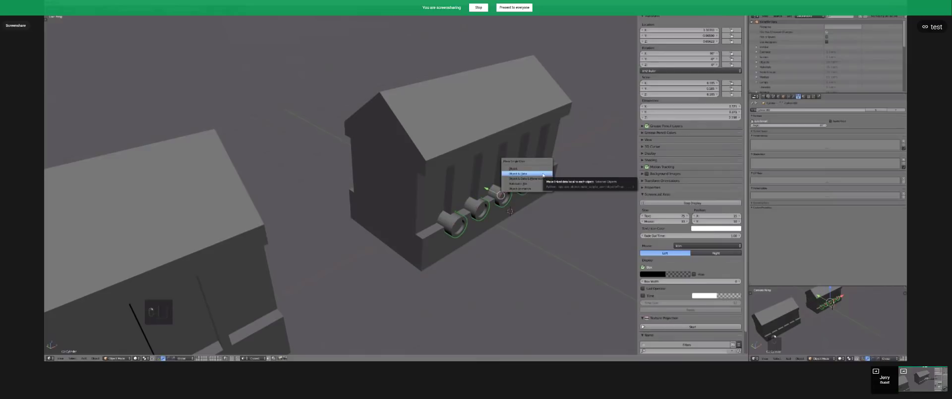
click(543, 175)
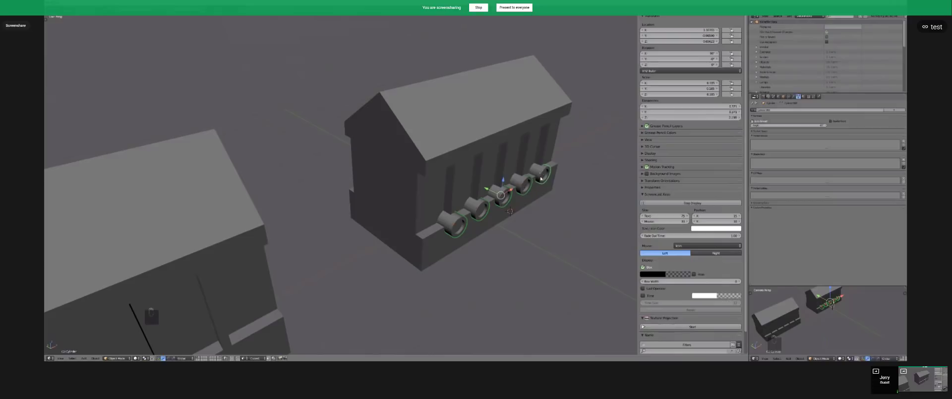
Apply the scale of the five selected front cylinders.
key(ctrl+a)
click(533, 169)
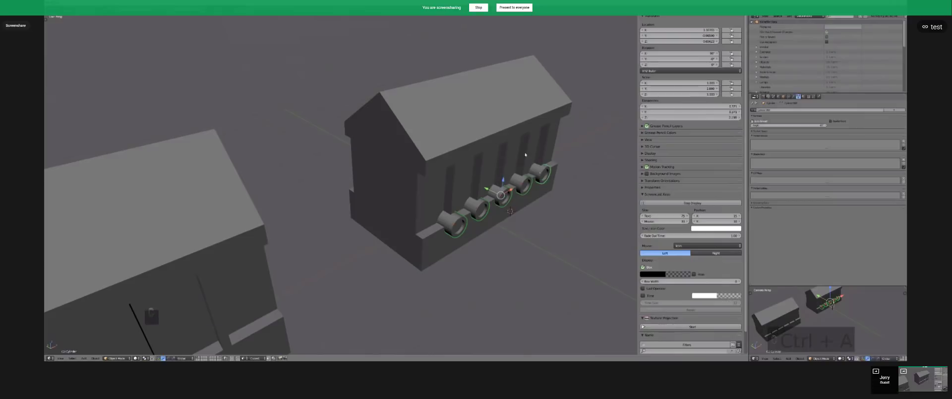
Make the nearest front cylinder the active object and link its object data to the other selected front cylinders.
shift+right_click(458, 229)
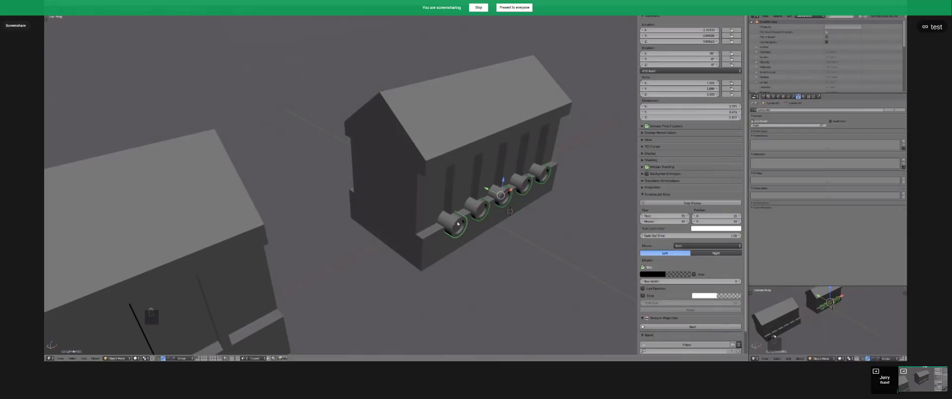
key(ctrl+l)
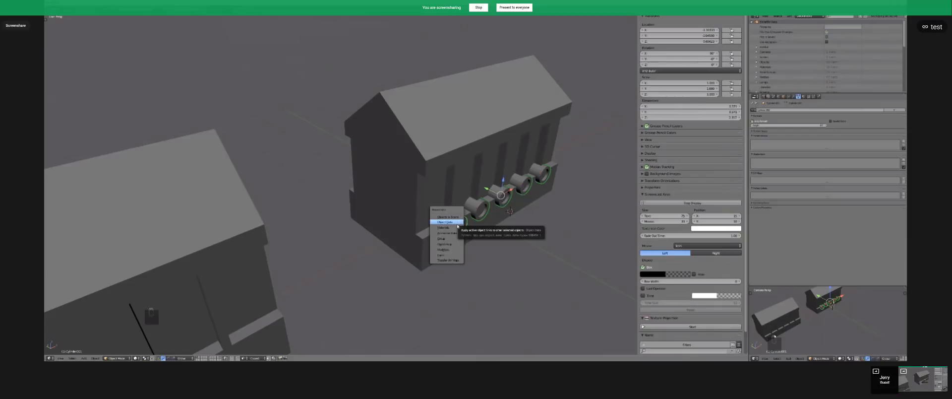
click(455, 224)
Try to bevel the selected end geometry of the nearest front cylinder in Edit Mode.
key(a)
key(Tab)
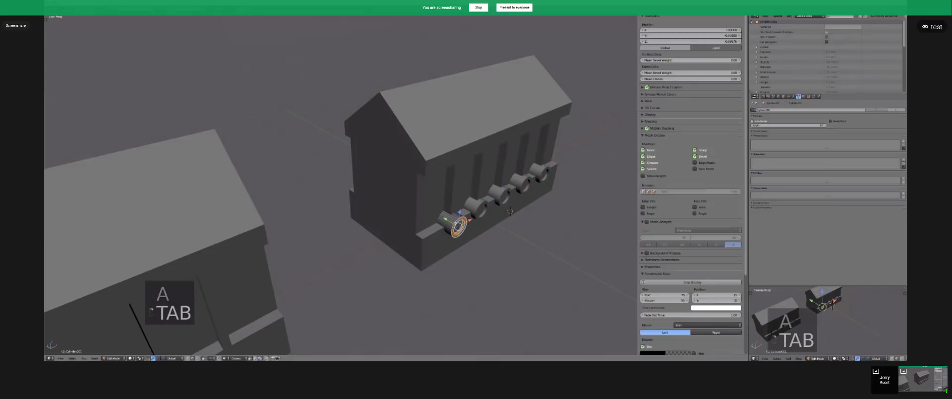
scroll(491, 240, up, 2)
key(ctrl+b)
click(540, 267)
key(a)
key(a)
scroll(541, 267, down, 3)
middle_drag(540, 267, 525, 263)
key(Tab)
key(ctrl+z)
key(ctrl+z)
key(ctrl+z)
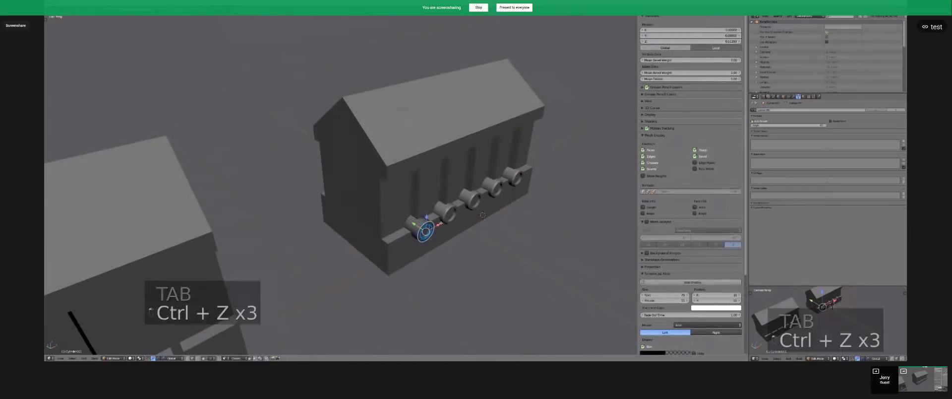
Leave Edit Mode and deselect all objects on the colonnade building.
key(Tab)
scroll(624, 186, down, 1)
key(a)
key(a)
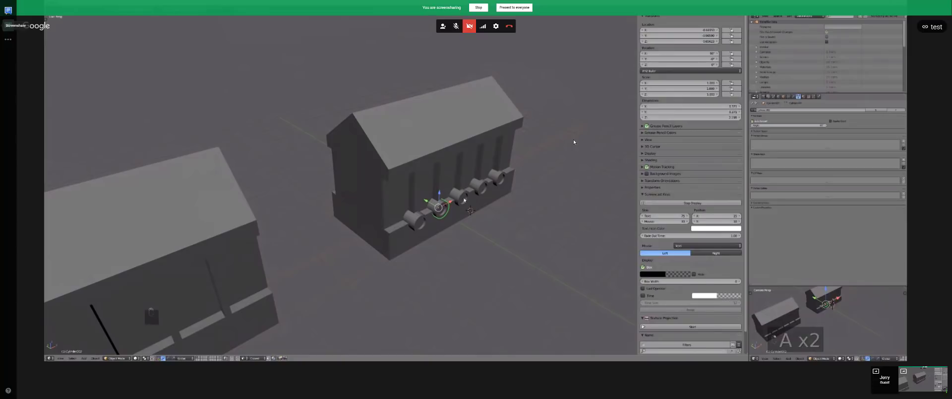
middle_drag(465, 200, 436, 230)
key(a)
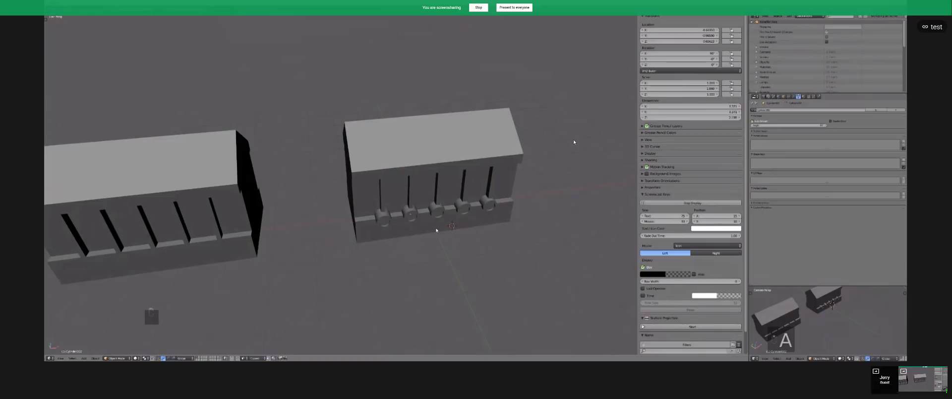
Switch to SketchUp and draw a large ground rectangle in front of the colonnade building.
key(alt+Tab)
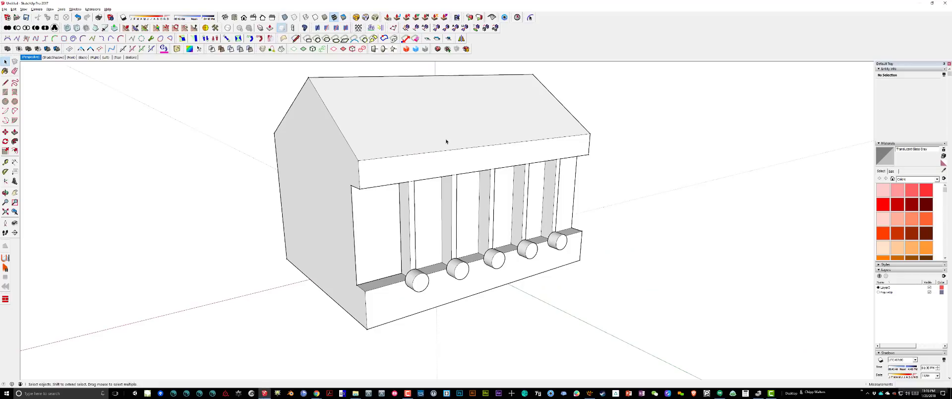
scroll(446, 142, down, 5)
mouse_move(480, 159)
middle_down()
mouse_move(523, 262)
mouse_move(530, 182)
middle_up()
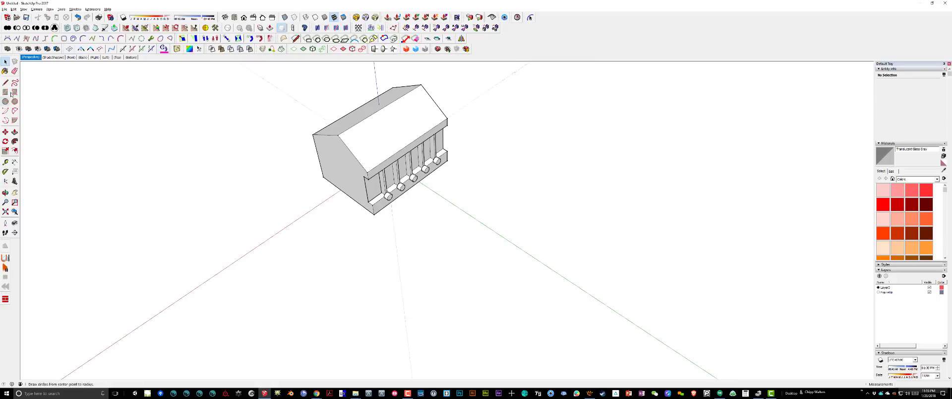
click(6, 82)
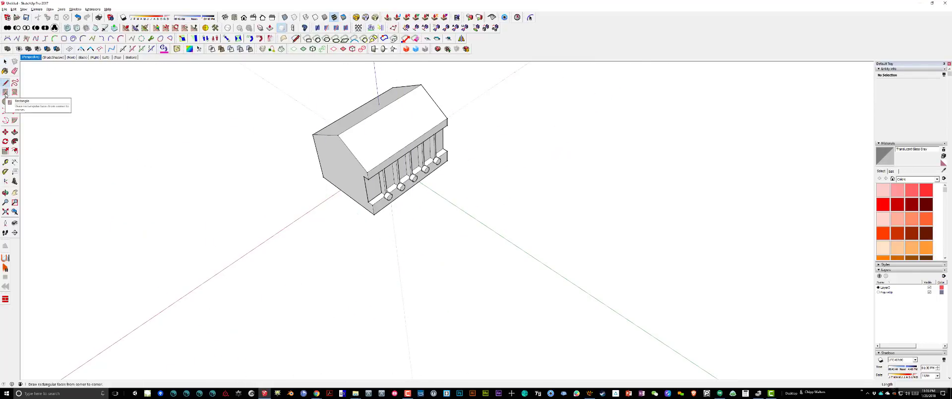
click(5, 92)
click(391, 241)
click(669, 243)
Split the ground rectangle with a diagonal line to its far corner, erase the piece beyond it, and reverse the remaining face.
click(5, 82)
click(466, 180)
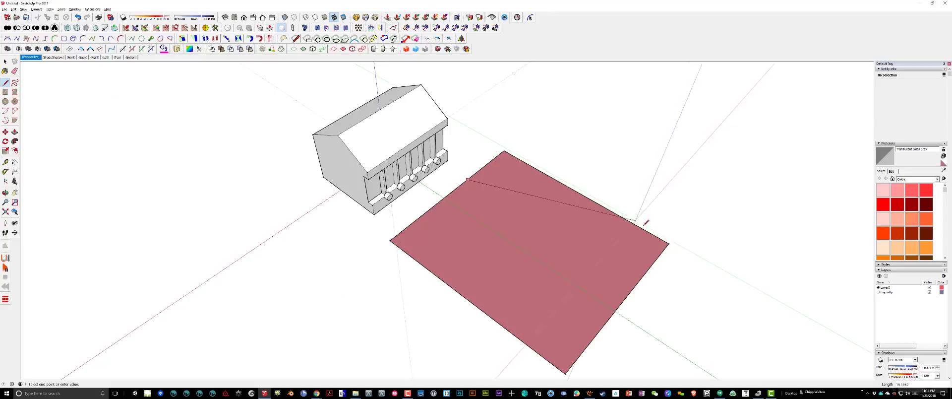
click(669, 243)
key(e)
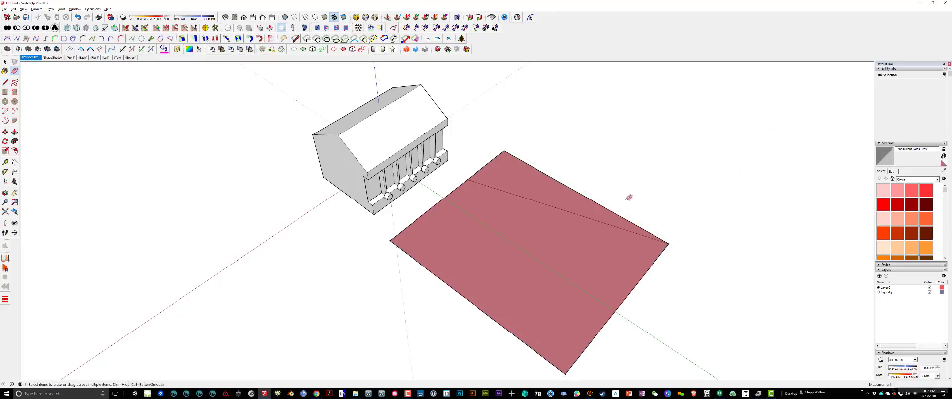
drag(501, 158, 488, 154)
key(space)
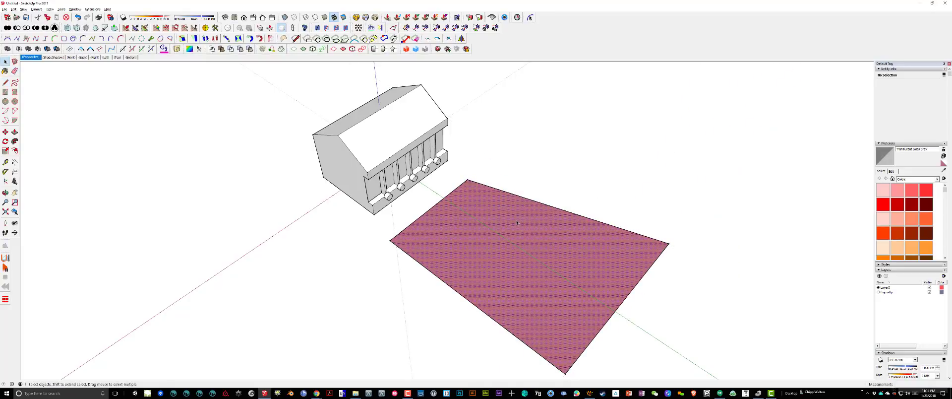
click(555, 272)
middle_drag(554, 272, 491, 263)
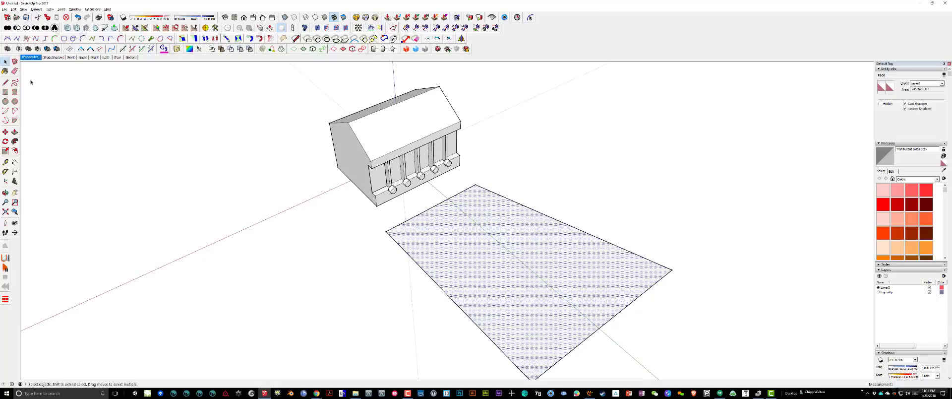
Draw two long rotated rectangles on the ground face, one along each of its non-parallel long edges.
click(16, 93)
click(417, 262)
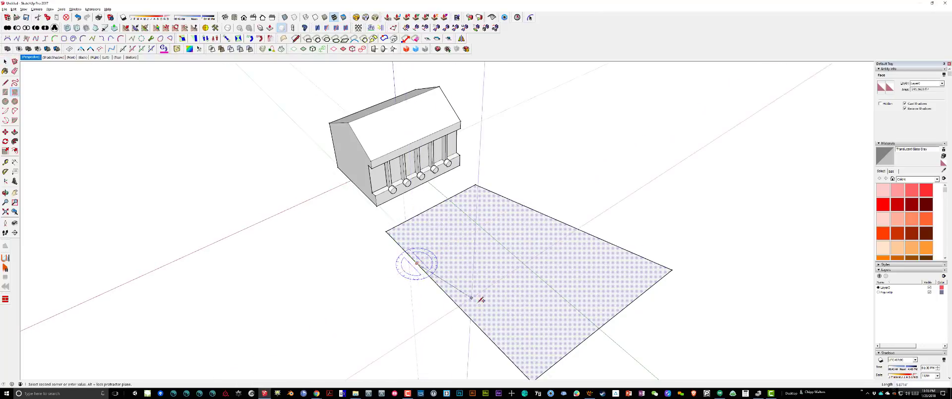
click(496, 341)
click(519, 323)
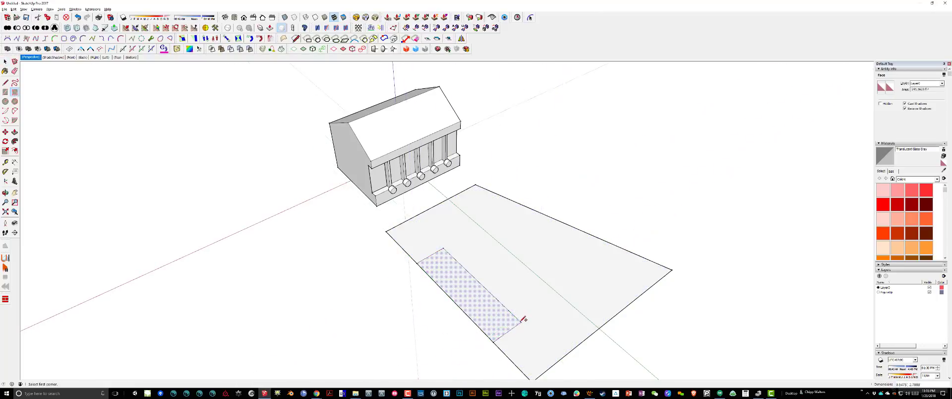
click(506, 198)
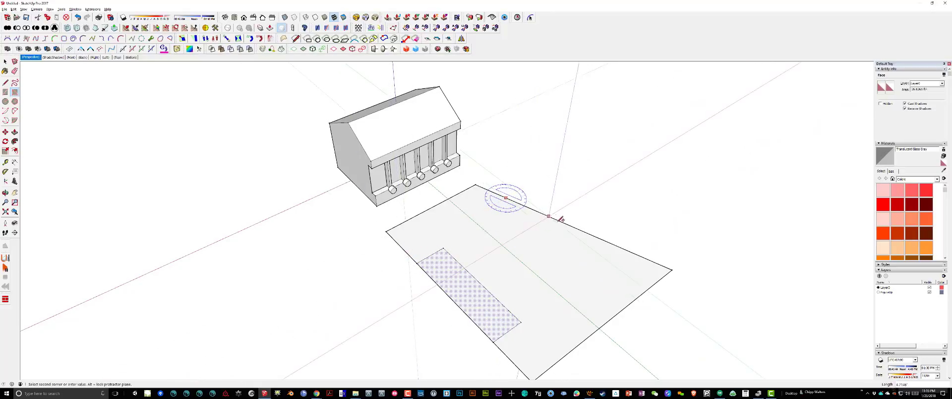
click(595, 237)
click(583, 256)
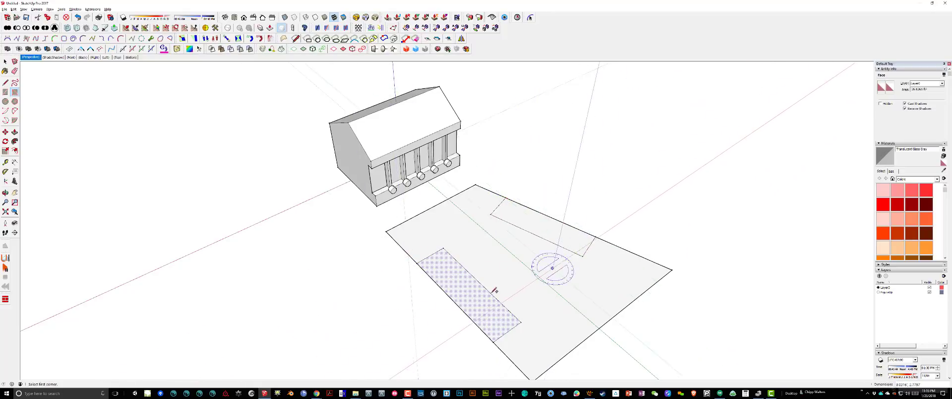
Push/Pull the rectangle along the first long edge up into a building block.
key(space)
middle_drag(255, 246, 377, 248)
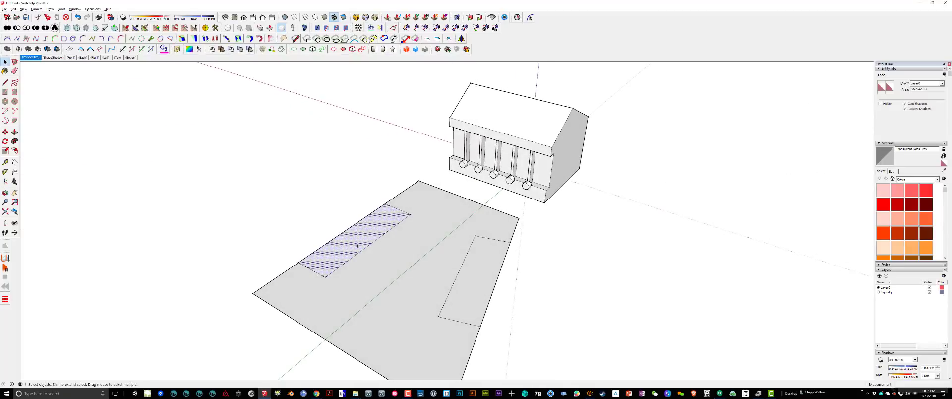
key(p)
drag(326, 262, 303, 233)
Draw a small rectangle beside the extruded block and Push/Pull it into a low box.
click(9, 94)
click(342, 271)
click(378, 260)
key(p)
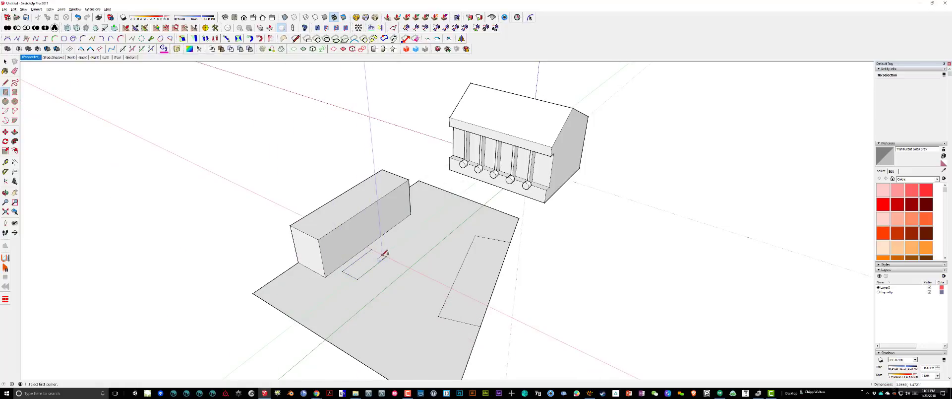
drag(371, 263, 367, 254)
Try to Push/Pull the angled rectangle and draw a small rectangle beside it using the model's default axes.
middle_drag(367, 254, 537, 290)
drag(536, 289, 519, 276)
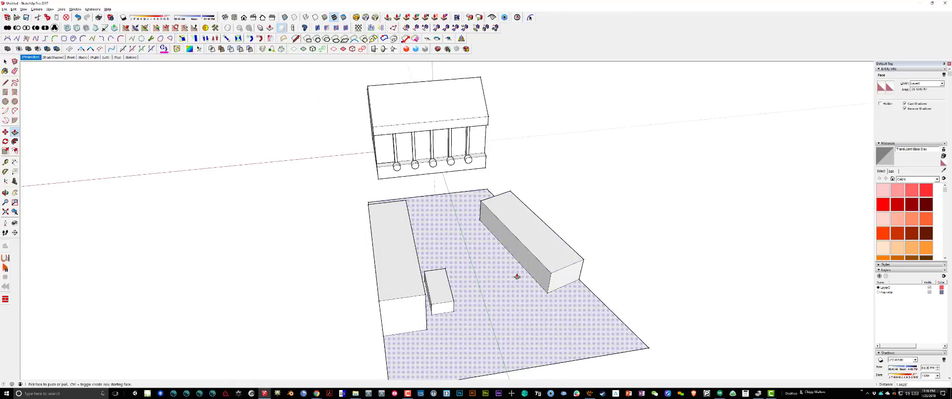
key(r)
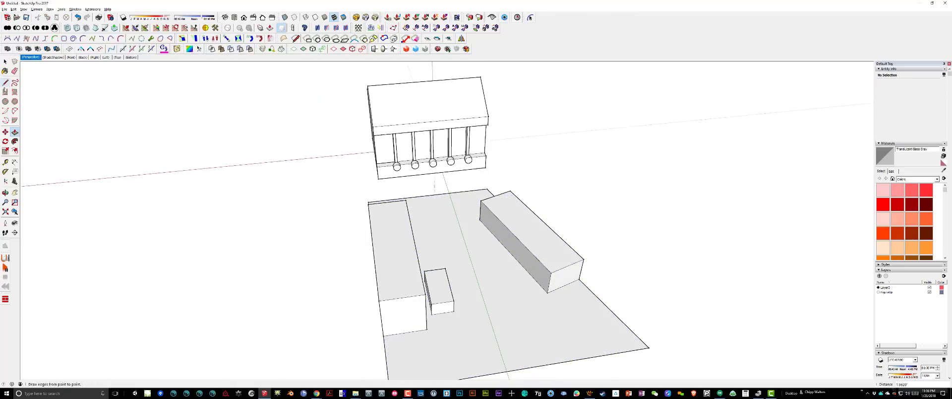
click(477, 243)
click(502, 262)
key(ctrl+z)
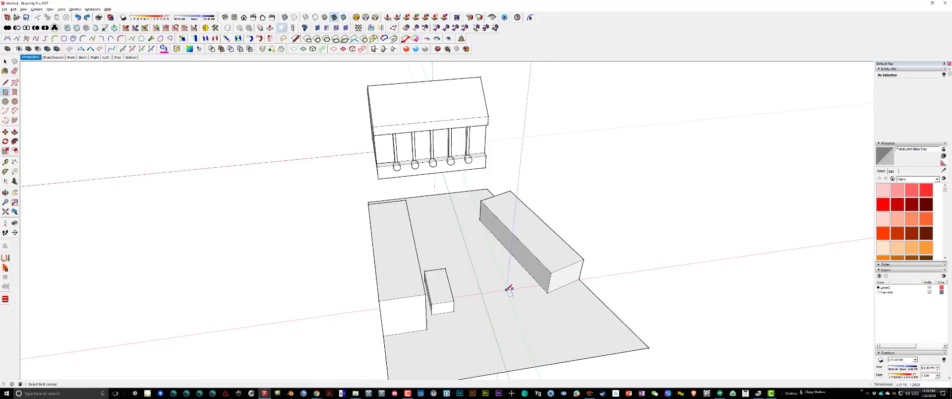
key(ctrl+z)
Group the angled rectangle and Push/Pull its face into a block inside the group.
key(space)
click(521, 253)
mouse_move(526, 256)
middle_down()
mouse_move(421, 253)
mouse_move(524, 265)
middle_up()
key(ctrl+g)
double_click(530, 257)
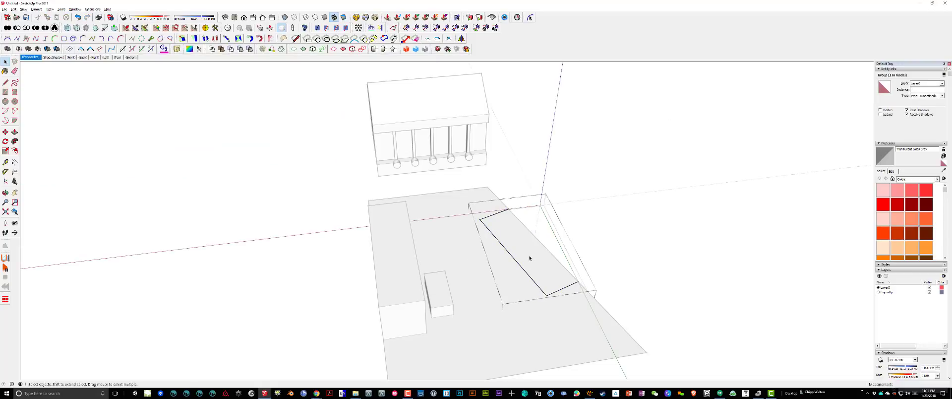
click(530, 257)
key(p)
click(531, 258)
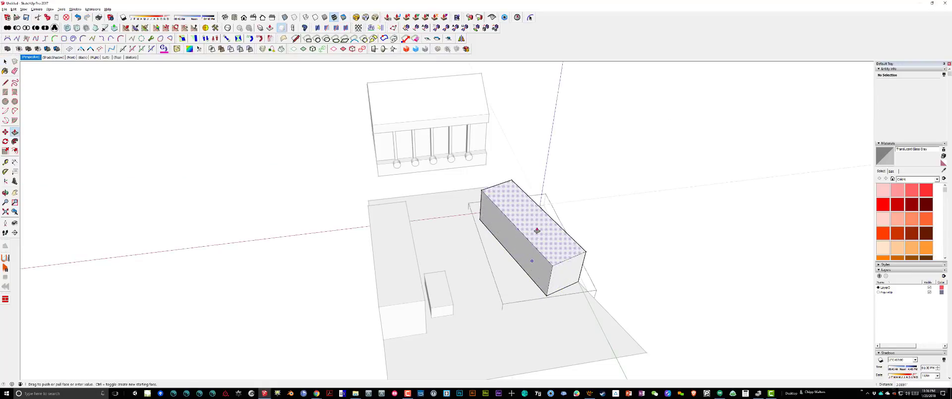
Reposition the drawing axes inside the group so they align with the angled block's base edges.
click(5, 181)
middle_drag(569, 326, 554, 268)
middle_drag(443, 285, 406, 292)
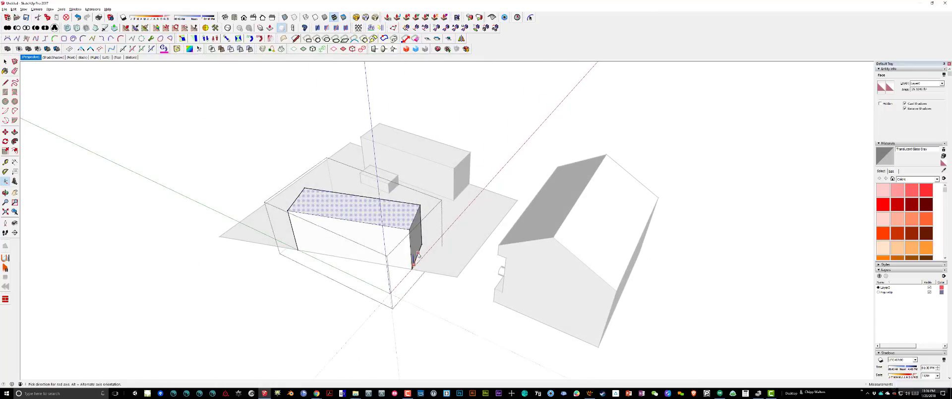
click(375, 265)
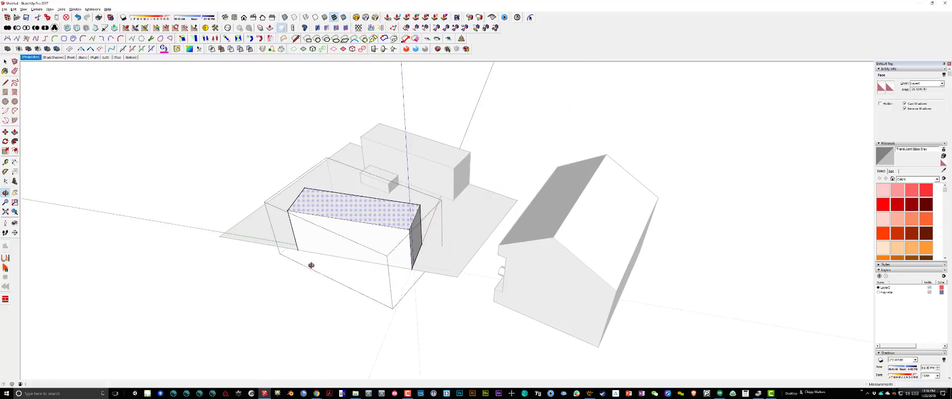
click(122, 149)
middle_drag(122, 148, 581, 245)
Draw a narrow rectangle parallel to the angled block inside its group and Push/Pull it into a low box.
double_click(538, 218)
middle_drag(538, 219, 585, 253)
click(6, 92)
click(493, 221)
click(539, 249)
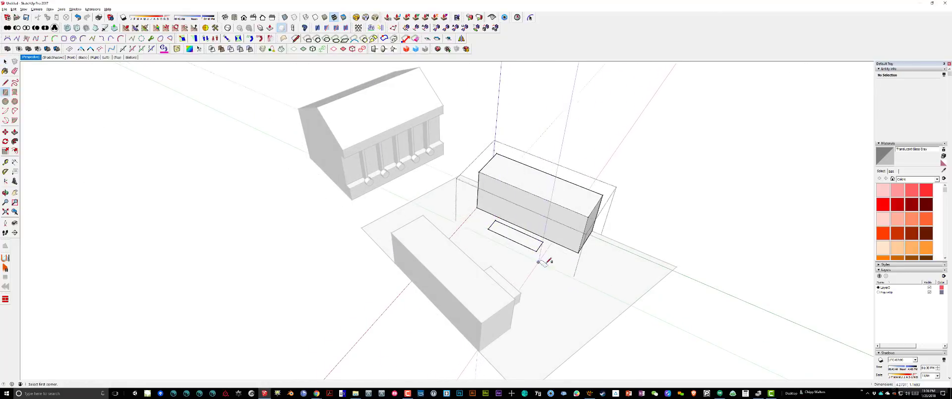
key(p)
drag(526, 242, 525, 223)
middle_drag(524, 224, 455, 225)
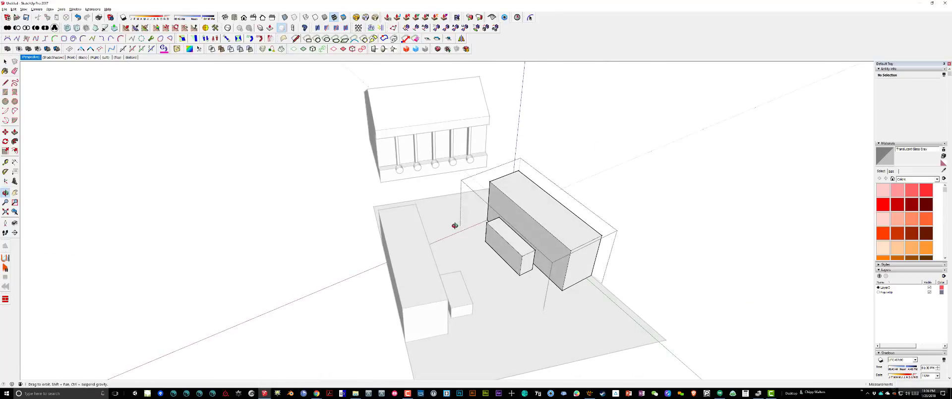
middle_drag(551, 248, 453, 176)
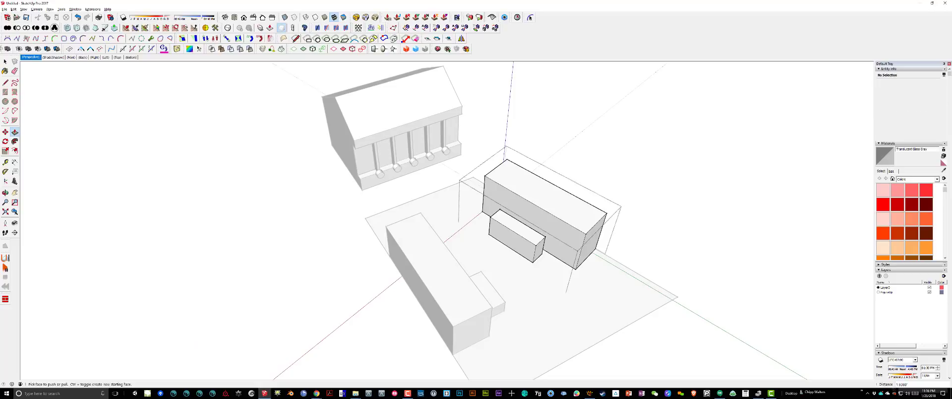
Draw another aligned rectangle beside the low box, Push/Pull it into a block, and leave the group.
click(3, 92)
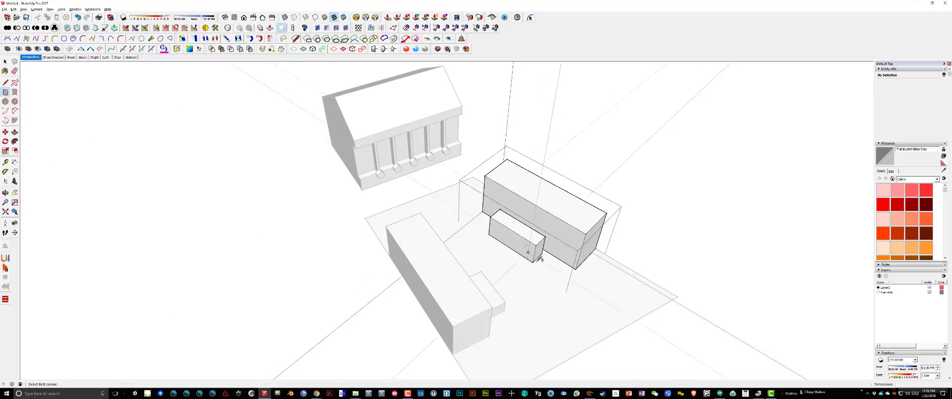
click(548, 262)
click(555, 296)
key(p)
drag(550, 281, 550, 255)
mouse_move(550, 255)
middle_down()
mouse_move(390, 205)
mouse_move(599, 284)
mouse_move(549, 258)
mouse_move(546, 267)
middle_up()
key(space)
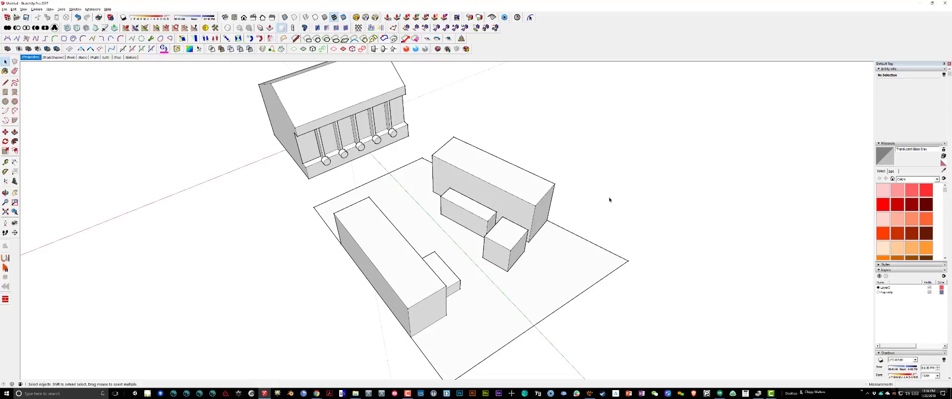
Switch to Blender and delete the default cube.
key(alt+Tab)
middle_drag(451, 179, 438, 172)
scroll(439, 173, down, 2)
key(a)
key(a)
key(x)
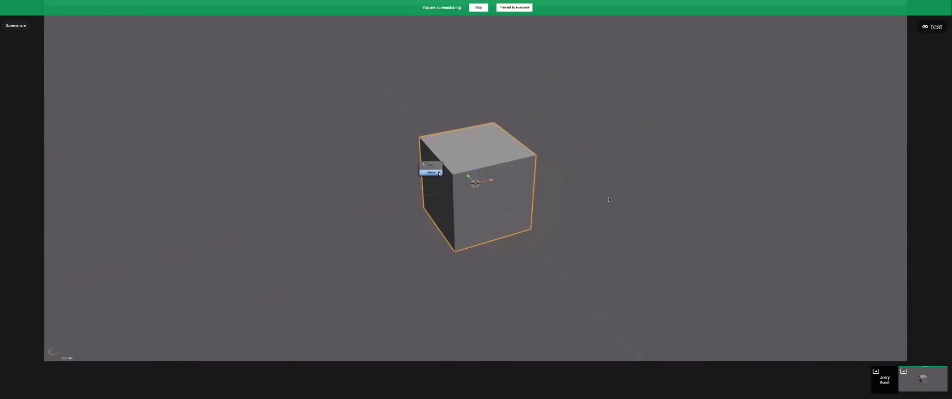
click(439, 172)
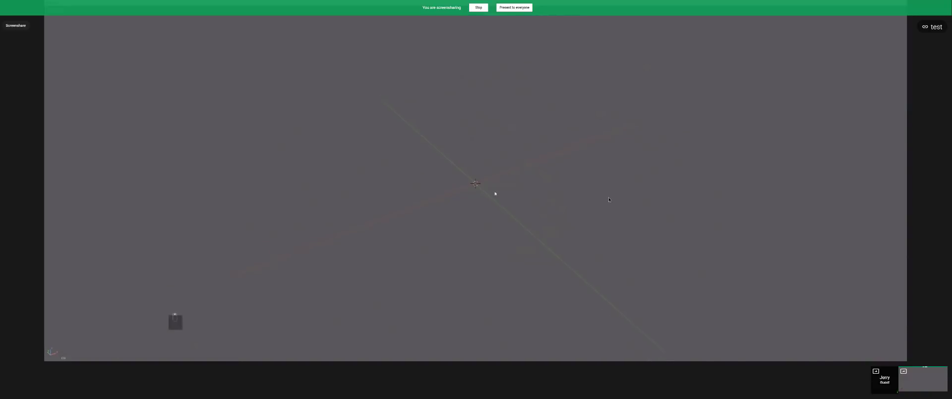
Add a plane mesh at the scene centre and scale it by 3.
key(shift+a)
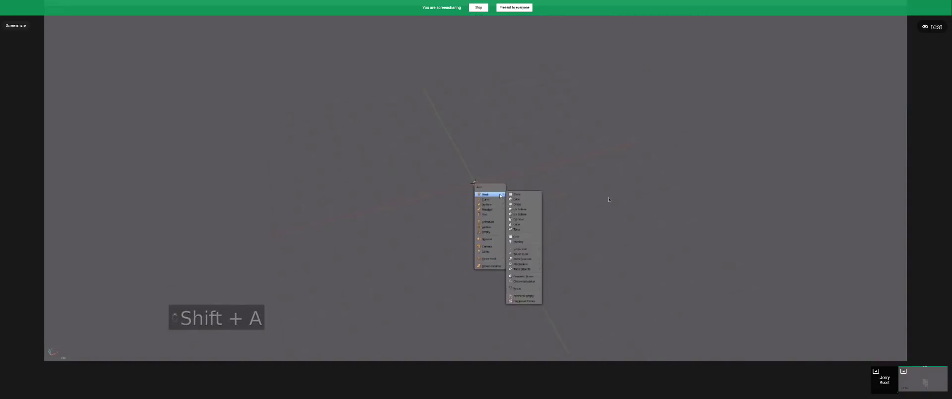
click(518, 194)
key(s)
right_click(594, 252)
key(s)
key(3)
key(Return)
In edit mode, move one far corner vertex of the plane inward to give the plane a slanted side.
middle_drag(530, 193, 496, 193)
key(Tab)
key(ctrl+Tab)
click(540, 133)
right_click(550, 132)
key(g)
middle_click(557, 142)
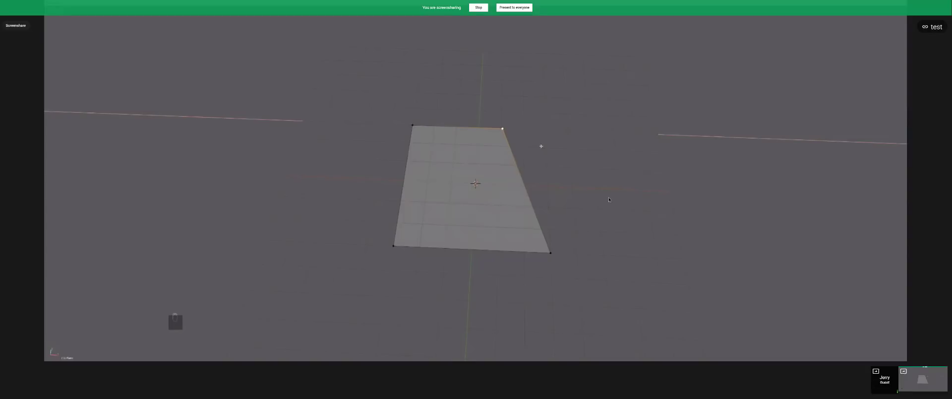
click(540, 146)
key(Tab)
In top orthographic view, select the plane's straight edge opposite the slanted side and snap the 3D cursor to its midpoint.
middle_drag(442, 196, 436, 196)
key(KP_7)
key(KP_5)
key(KP_2)
key(KP_7)
key(KP_5)
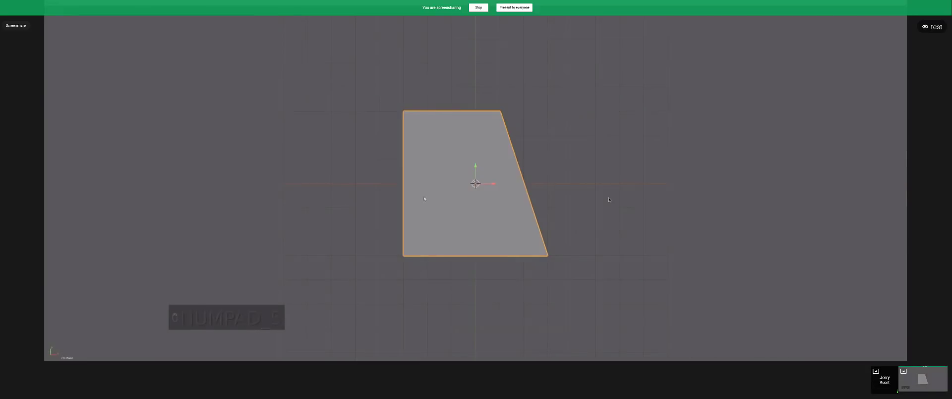
key(Tab)
key(ctrl+Tab)
click(400, 183)
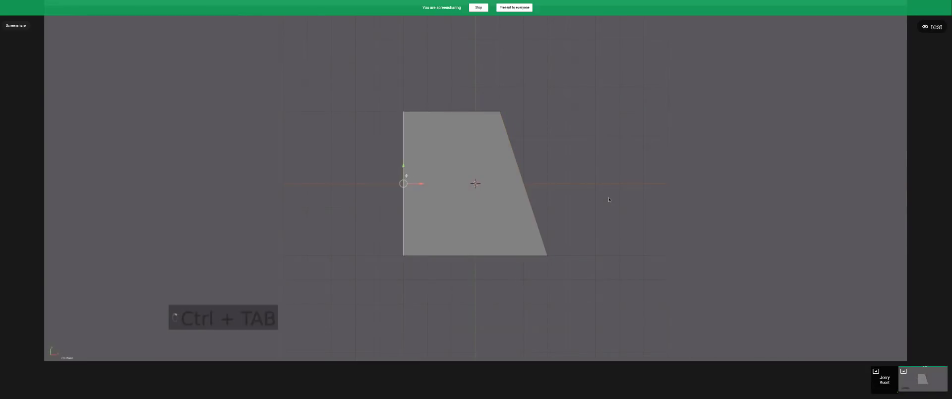
right_click(409, 175)
scroll(466, 211, up, 2)
key(shift+s)
click(496, 203)
Add a separate cube at the 3D cursor and move it inward until its side is flush with the plane's straight edge.
key(shift+a)
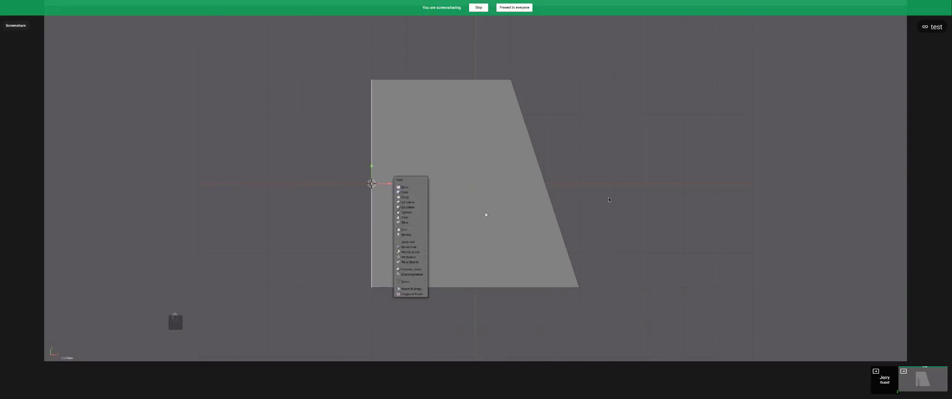
key(Tab)
key(shift+a)
mouse_move(430, 204)
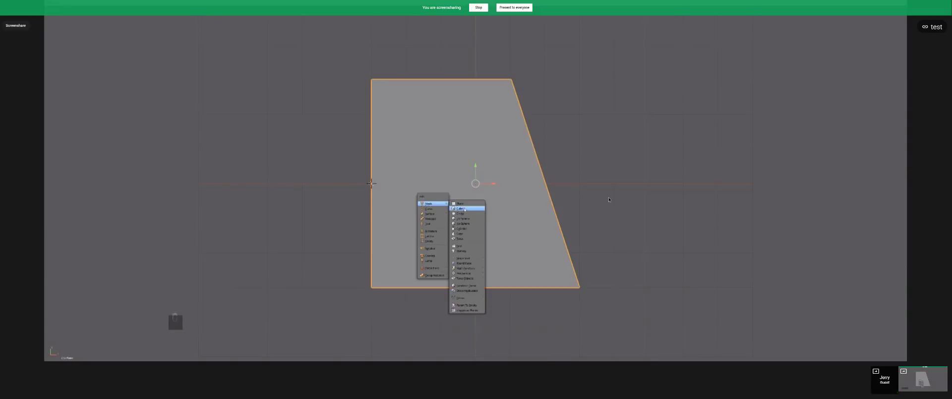
key(shift+a)
mouse_move(385, 189)
click(414, 195)
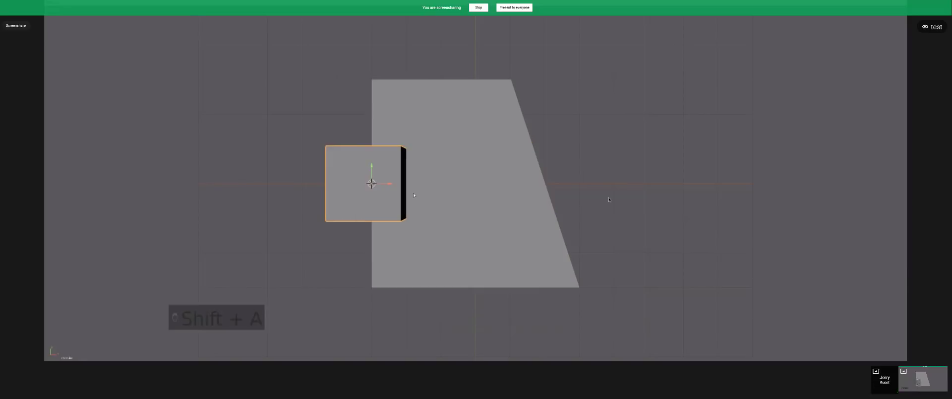
key(KP_5)
key(g)
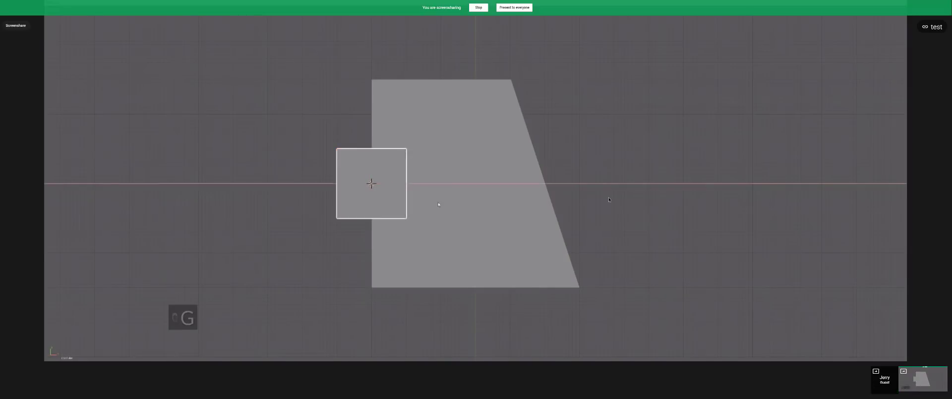
click(438, 205)
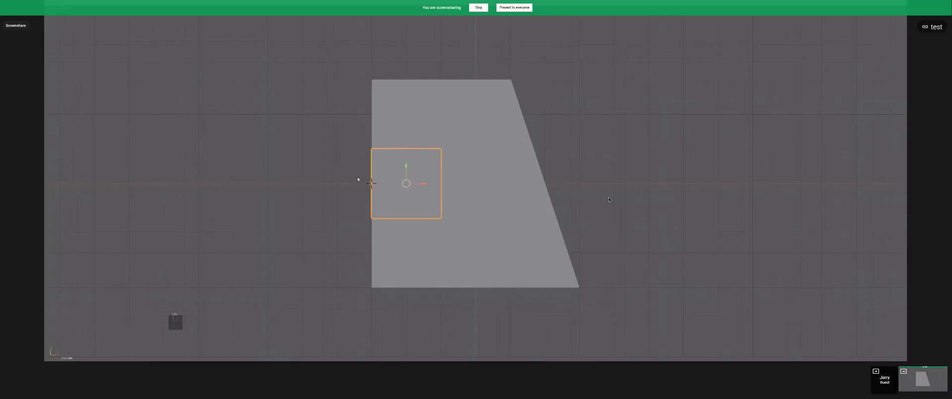
Raise the cube along Z until it sits on the plane and set its origin to the 3D cursor.
middle_drag(391, 209, 440, 232)
key(g)
key(z)
click(440, 230)
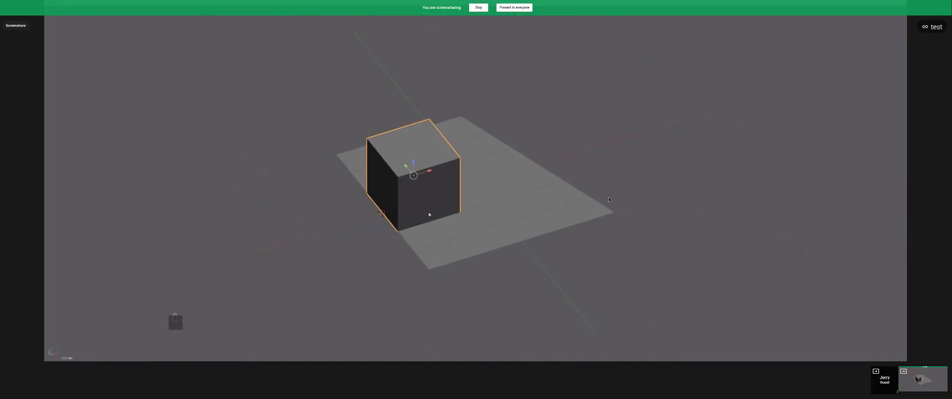
scroll(434, 194, up, 3)
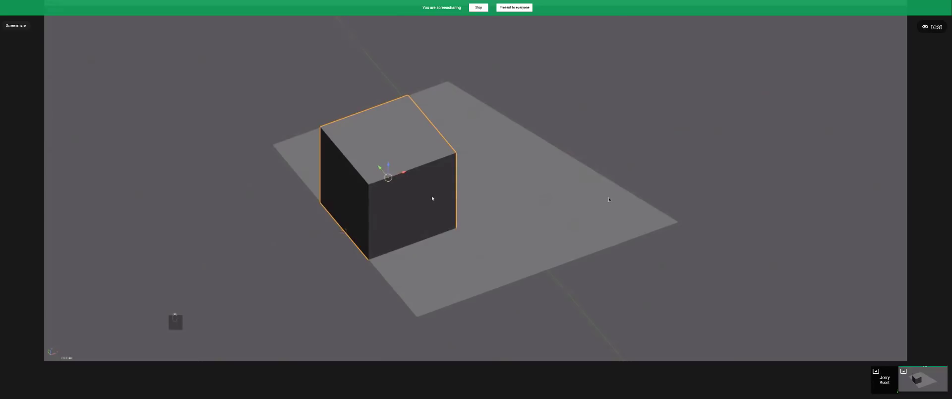
key(shift+s)
click(429, 200)
key(ctrl+alt+shift+c)
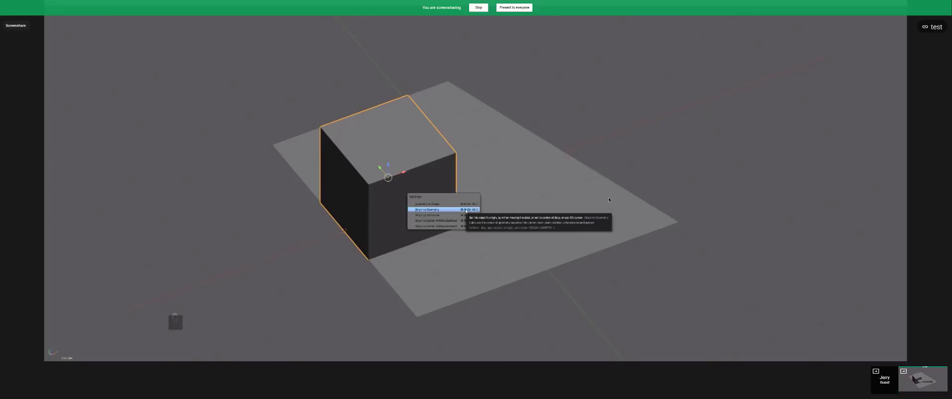
click(444, 216)
Scale the cube down from its edge origin and stretch it along Y into a long block.
scroll(436, 213, down, 3)
key(s)
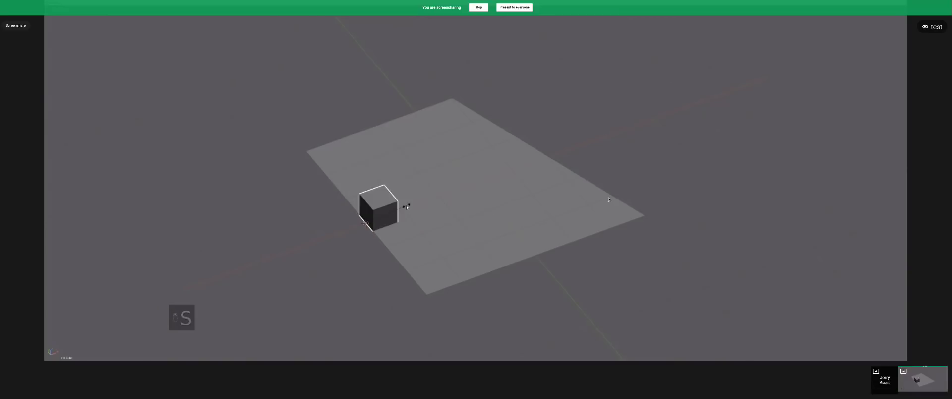
right_click(427, 209)
key(s)
click(420, 211)
mouse_move(420, 219)
middle_down()
mouse_move(416, 245)
mouse_move(433, 249)
mouse_move(412, 223)
middle_up()
key(s)
key(y)
click(567, 285)
Examine the block's alignment with the plane in front wireframe, top and perspective views.
key(KP_1)
key(z)
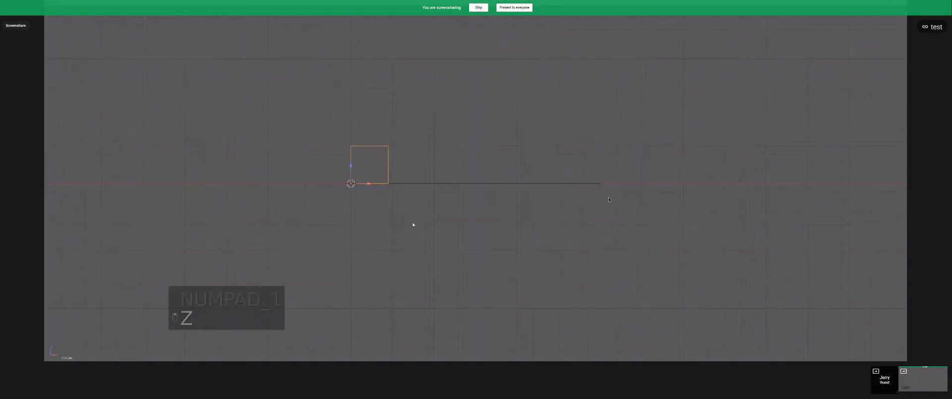
key(KP_Decimal)
key(z)
key(KP_7)
key(KP_5)
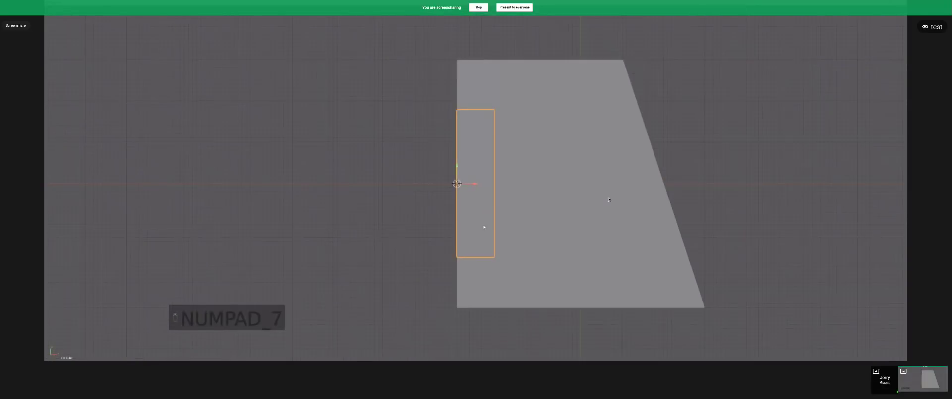
scroll(470, 224, up, 2)
key(Tab)
key(Tab)
middle_drag(470, 224, 499, 206)
key(Tab)
key(Tab)
Duplicate the long block, scale the copy down, and place it beside the original on the plane.
key(shift+d)
click(506, 218)
key(s)
click(510, 209)
key(g)
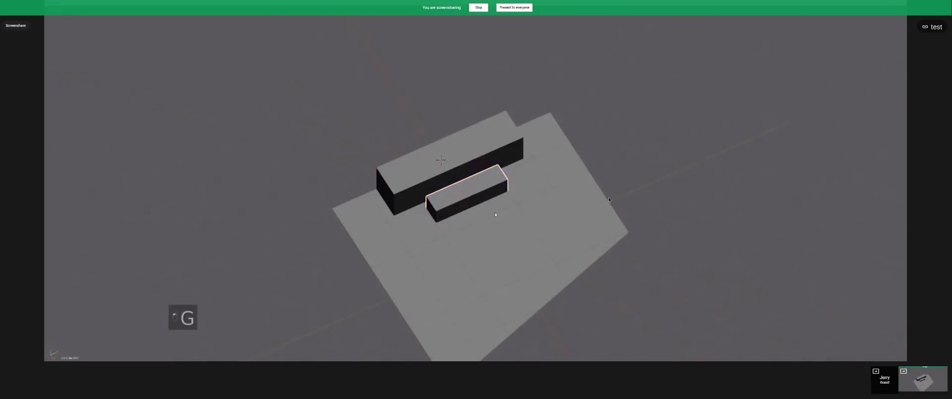
click(441, 238)
Change the snap element and move the smaller block so its end lines up with the larger block's end.
middle_drag(441, 238, 477, 213)
key(ctrl+shift+Tab)
click(414, 219)
key(g)
click(398, 206)
In the plane's edit mode, select its face and display its corner angles with the face area display turned off.
click(476, 215)
key(KP_7)
key(Tab)
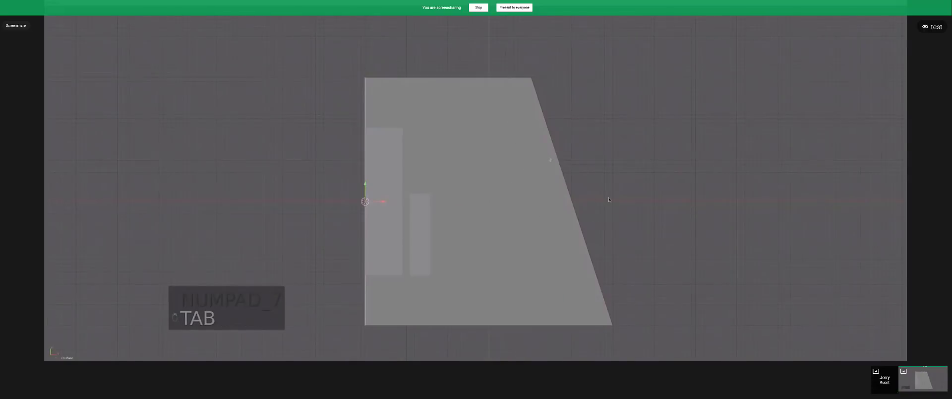
scroll(455, 134, up, 2)
click(461, 99)
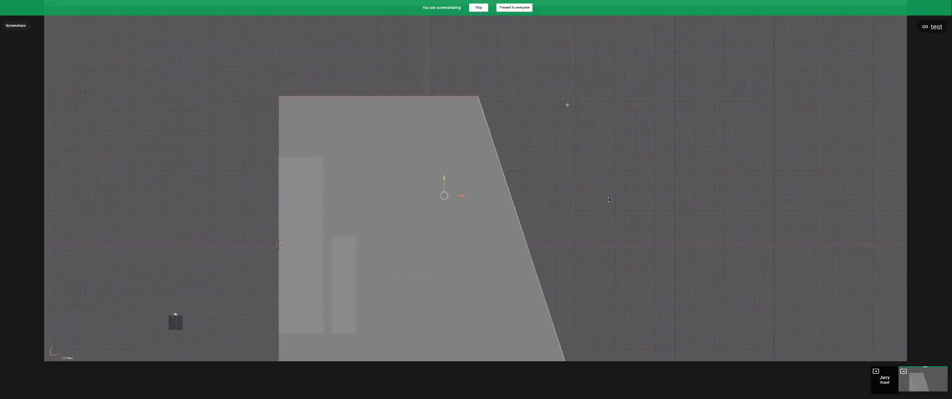
key(n)
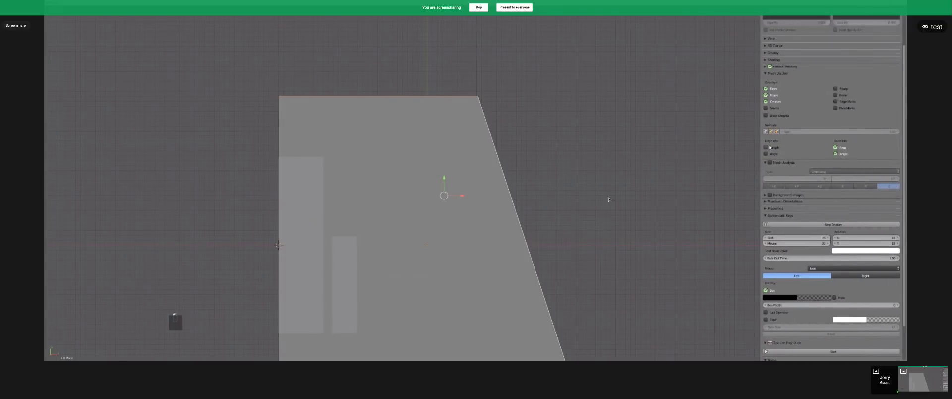
key(ctrl+Tab)
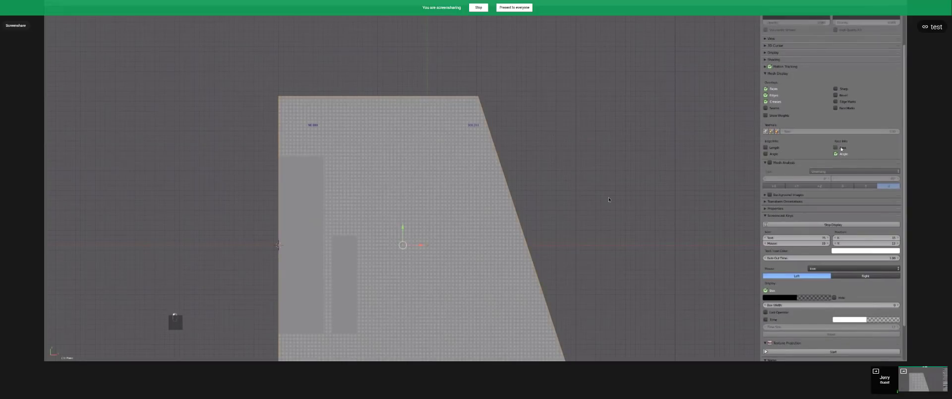
scroll(609, 200, up, 2)
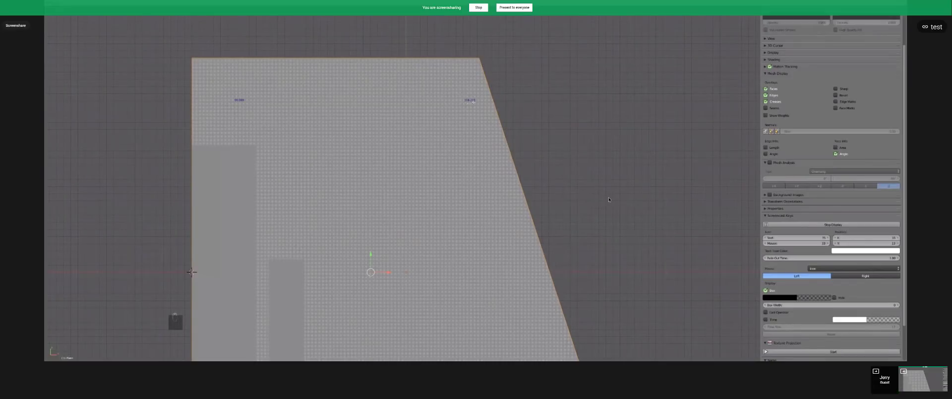
Return to object mode, deselect everything, add an Arrows empty, and move it near the plane's slanted edge.
key(Tab)
scroll(479, 161, down, 3)
key(a)
key(a)
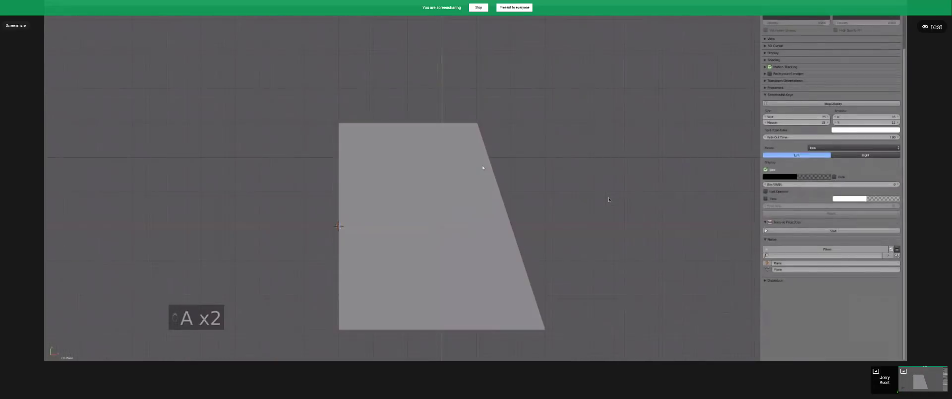
key(shift+a)
mouse_move(469, 198)
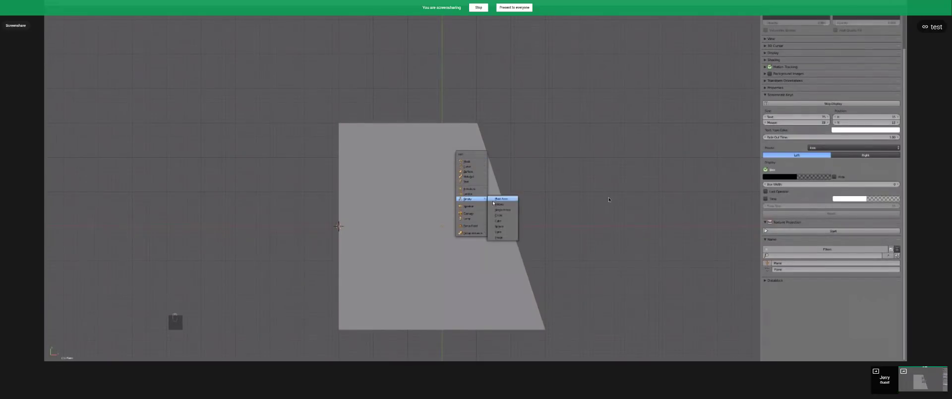
click(505, 209)
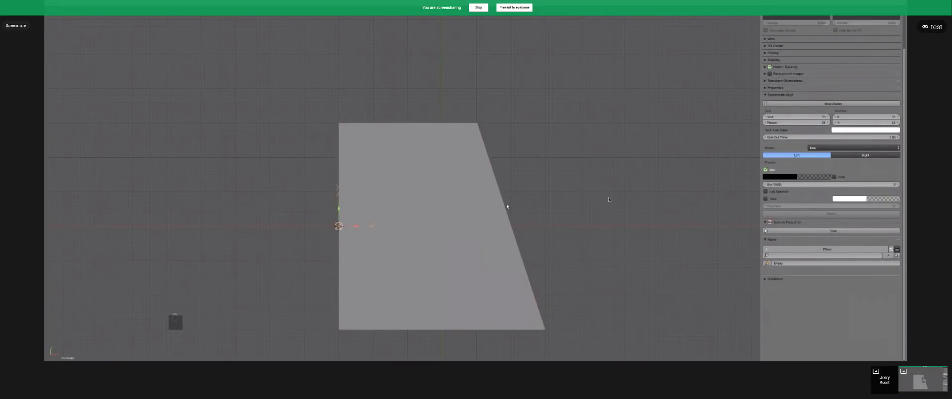
key(g)
click(488, 150)
right_click(469, 144)
key(Tab)
scroll(514, 145, up, 3)
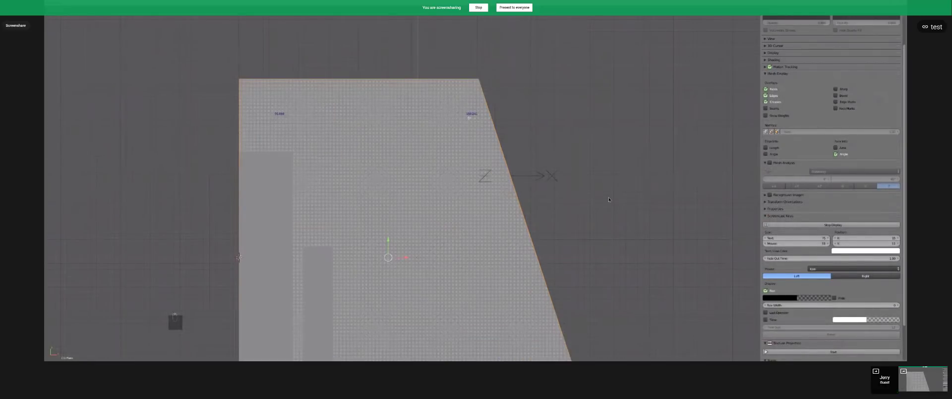
key(Tab)
right_click(495, 108)
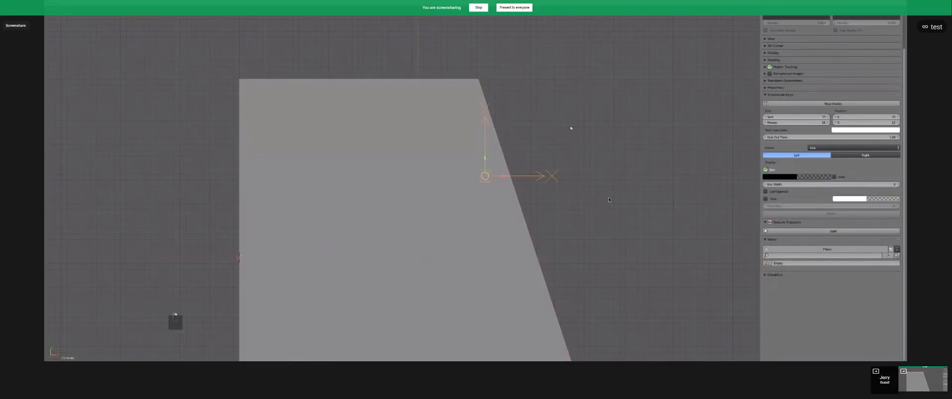
key(r)
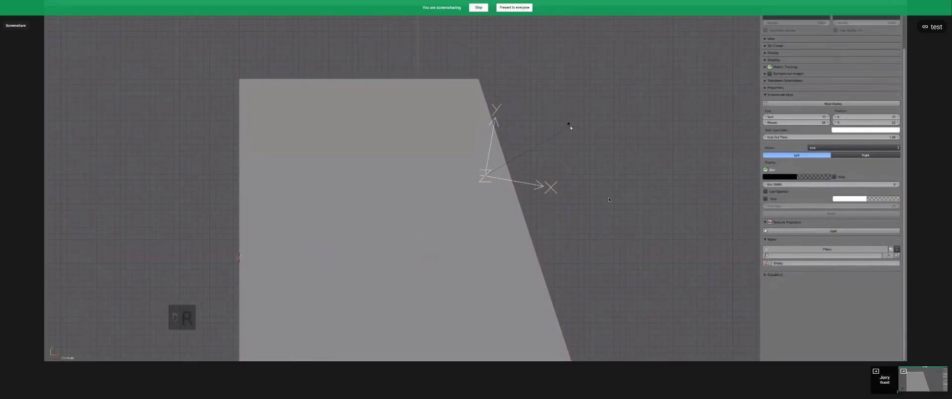
key(r)
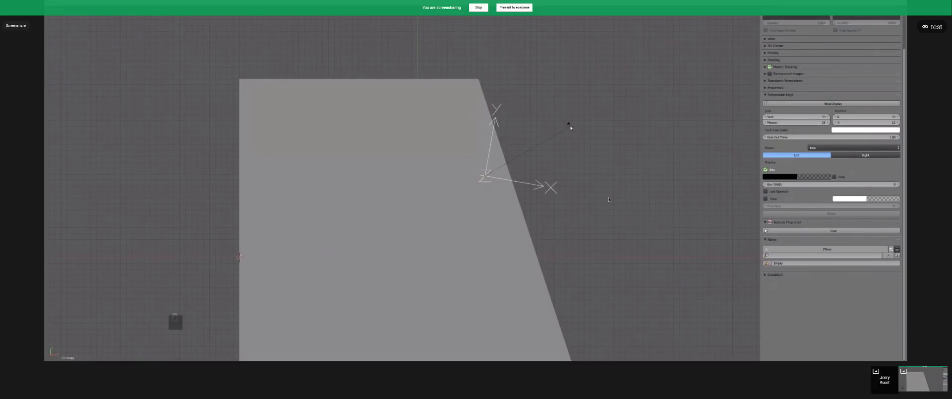
click(570, 128)
Read the plane's acute corner angle and rotate the Arrows empty by it so its X axis runs parallel to the slanted edge.
right_click(474, 196)
key(Tab)
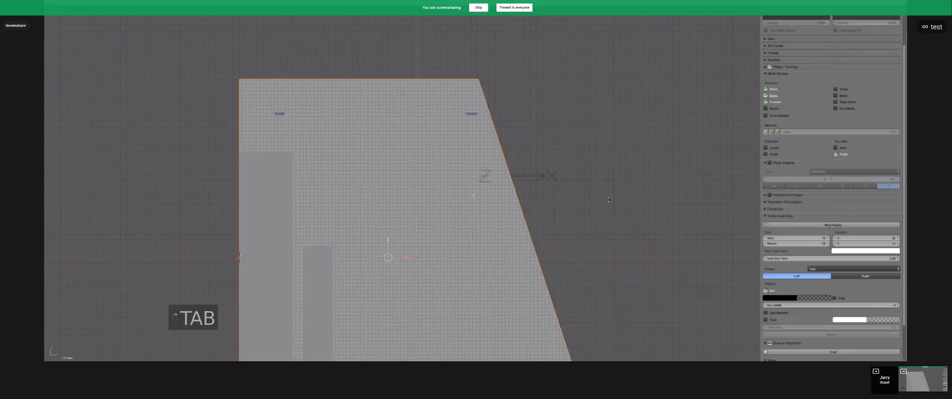
scroll(499, 173, down, 2)
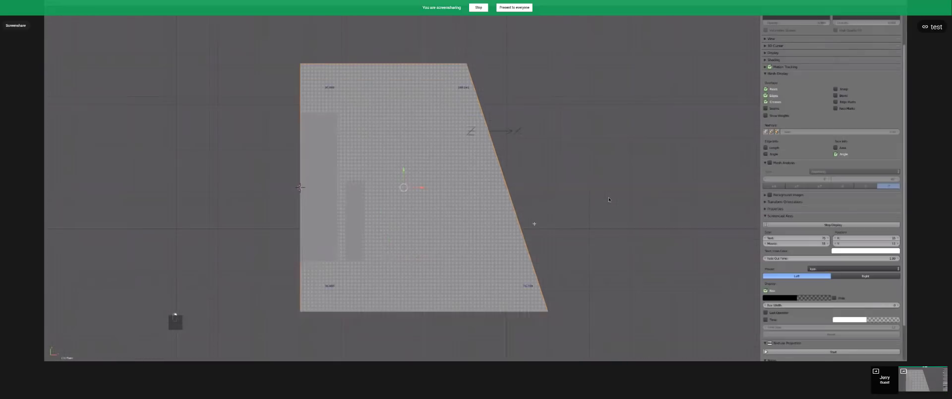
scroll(496, 166, up, 4)
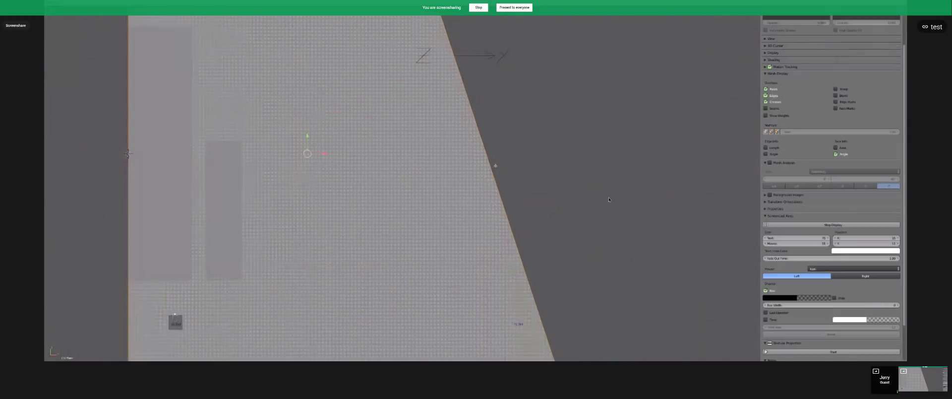
key(Tab)
key(r)
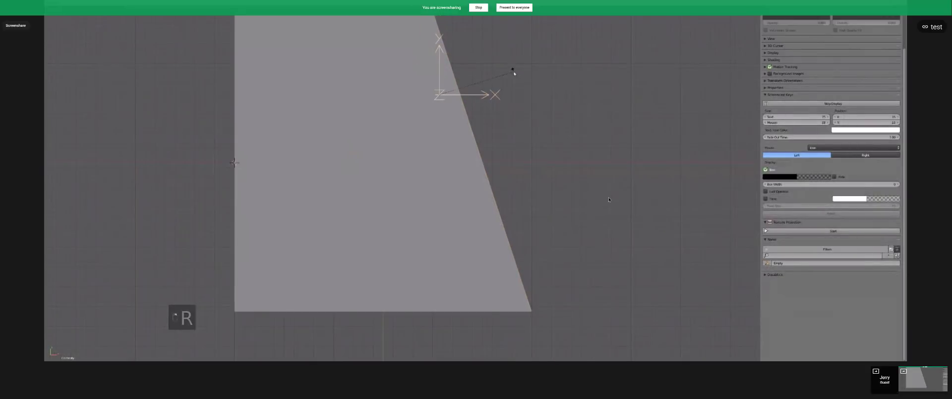
click(513, 73)
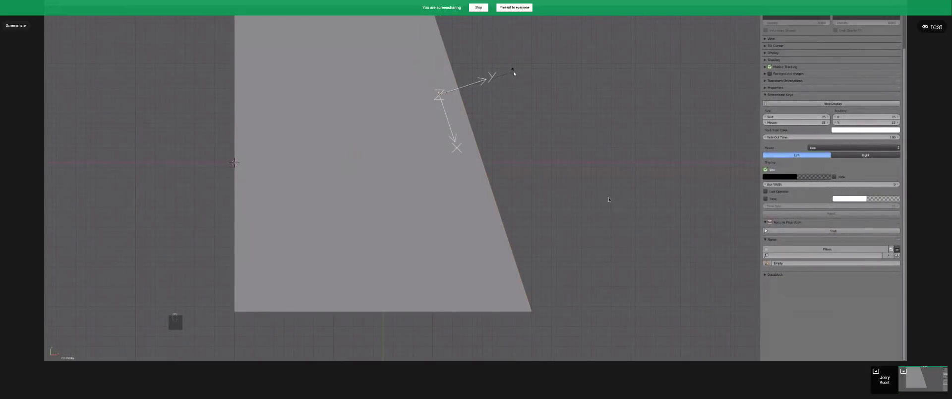
Set the snap element to Edge, snap the Arrows empty onto the plane's slanted edge, and deselect everything.
shift+middle_drag(511, 76, 430, 188)
scroll(506, 124, up, 2)
scroll(485, 169, up, 2)
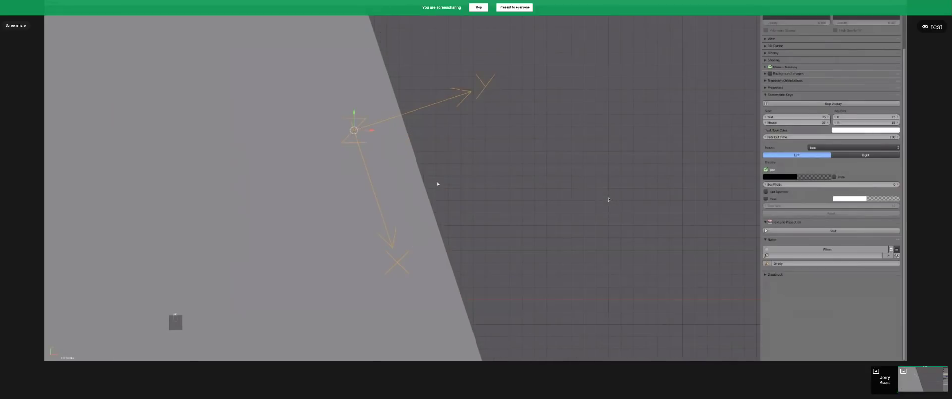
key(ctrl+shift+Tab)
click(427, 188)
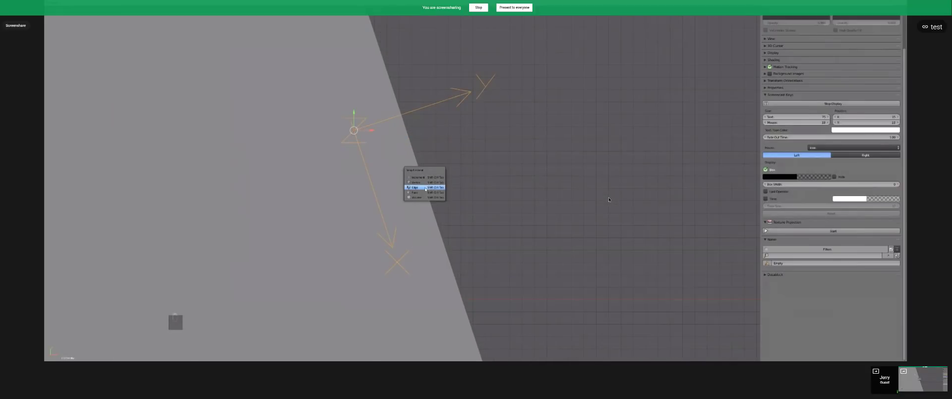
key(g)
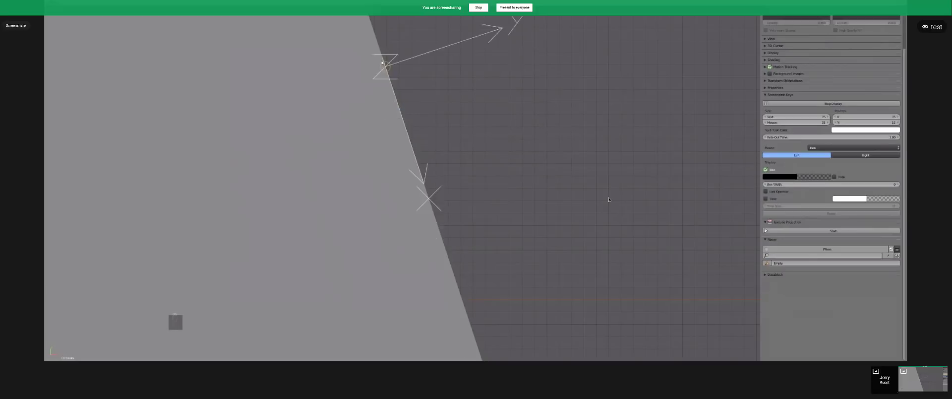
click(404, 117)
scroll(404, 117, down, 5)
key(a)
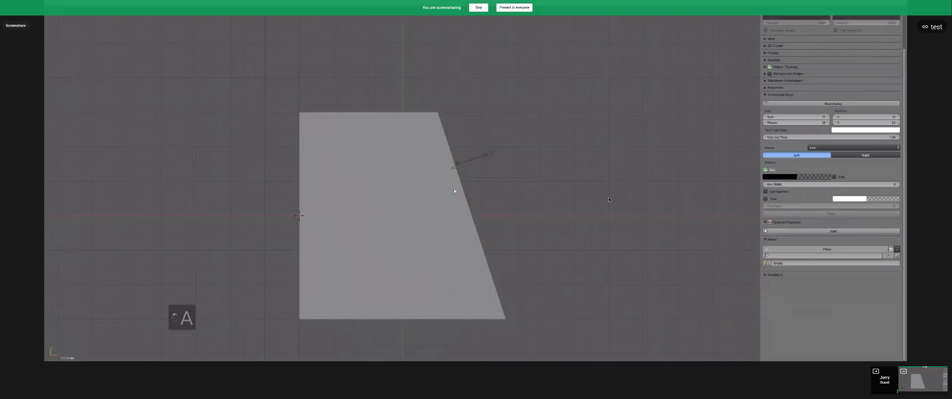
Reselect the Arrows empty and move it to another point on the plane's slanted edge.
scroll(454, 190, up, 1)
right_click(470, 139)
scroll(471, 132, up, 1)
key(g)
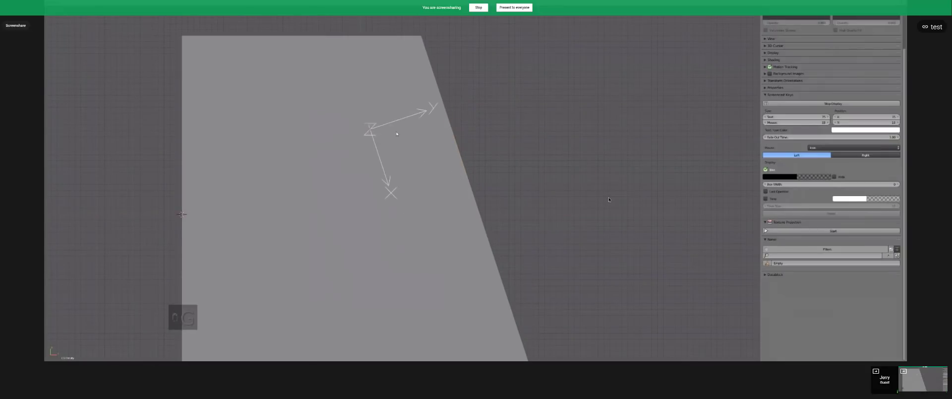
click(450, 120)
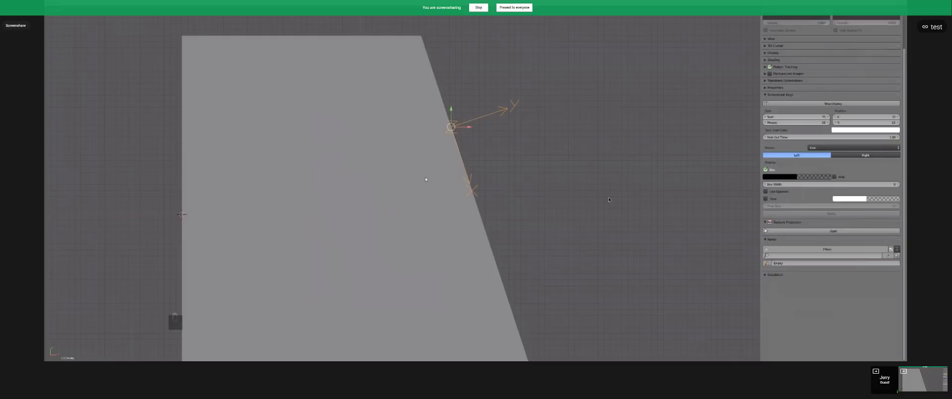
Show the 3D view header and reposition the Arrows empty along the slanted edge using edge snapping.
key(alt+F8)
key(alt+F9)
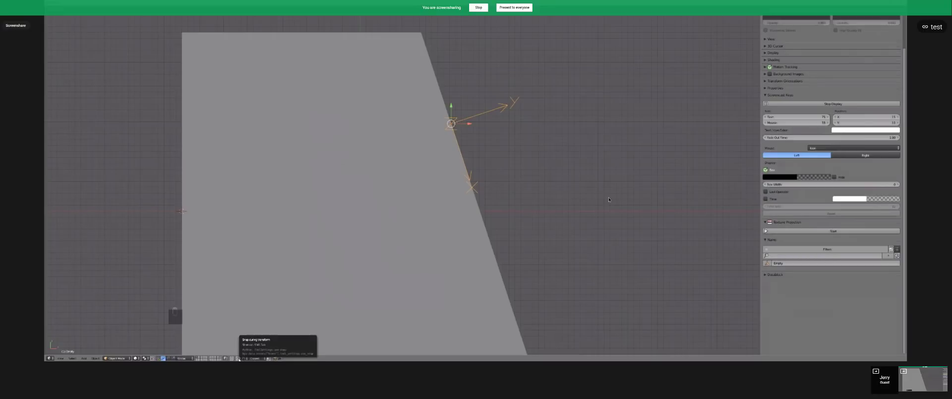
key(g)
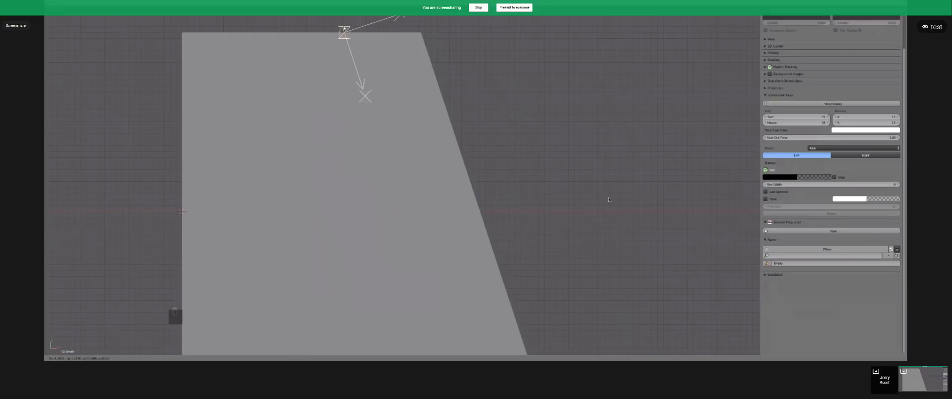
click(448, 176)
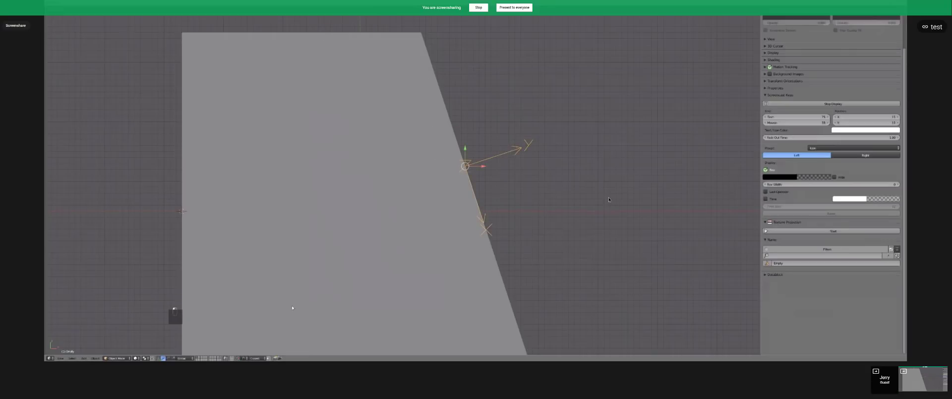
key(g)
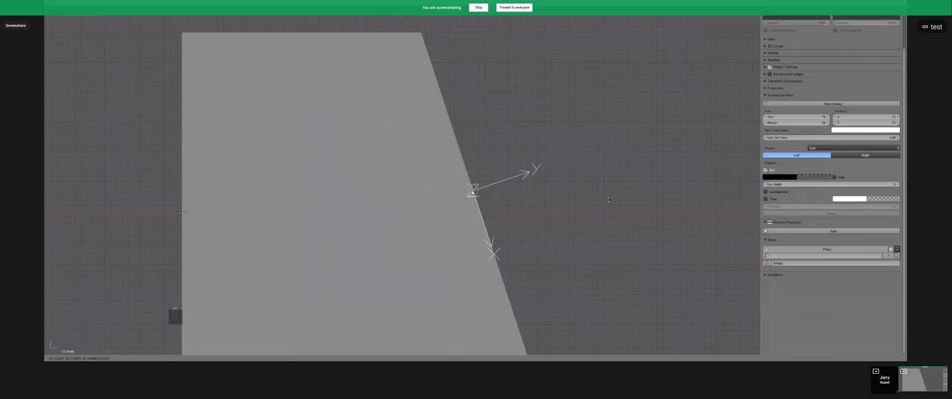
click(464, 163)
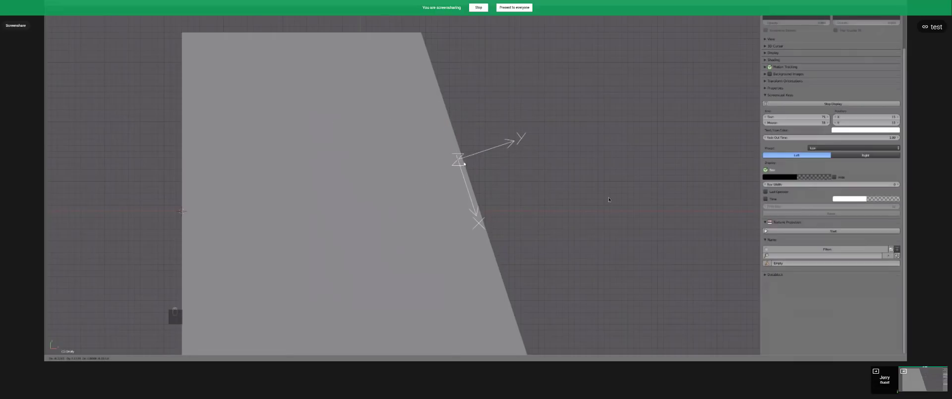
scroll(465, 160, down, 4)
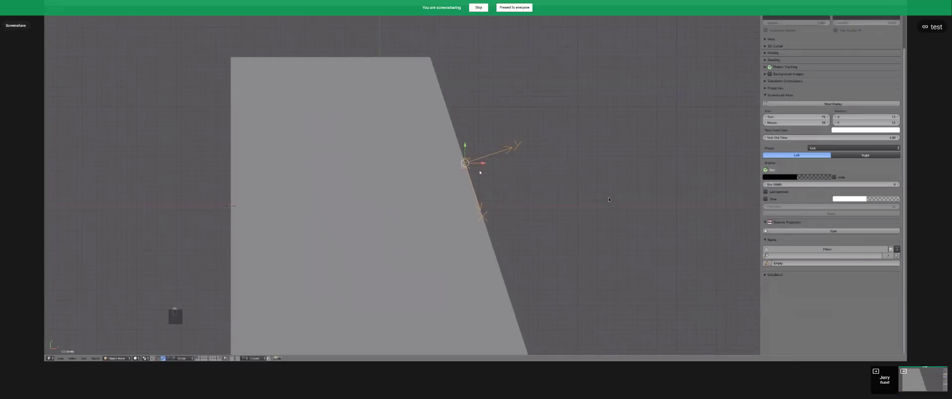
Select the Arrows empty again and align the view to its own top, so its axes run horizontally and vertically.
key(a)
right_click(480, 167)
key(a)
right_click(484, 168)
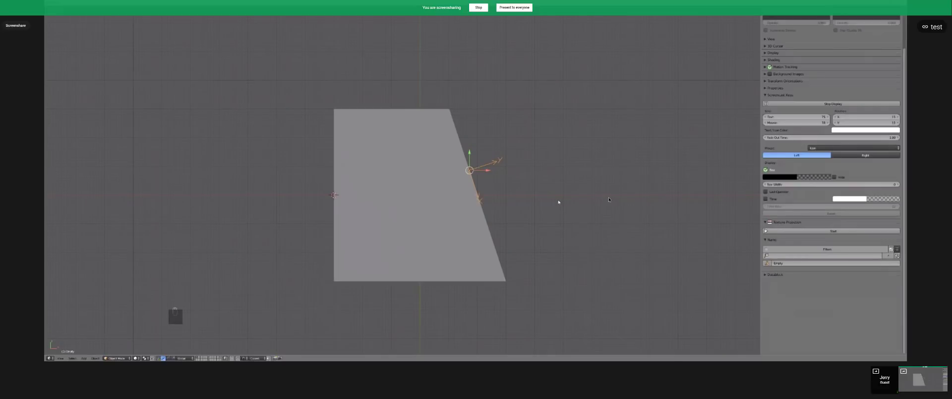
key(shift+KP_7)
scroll(473, 162, up, 3)
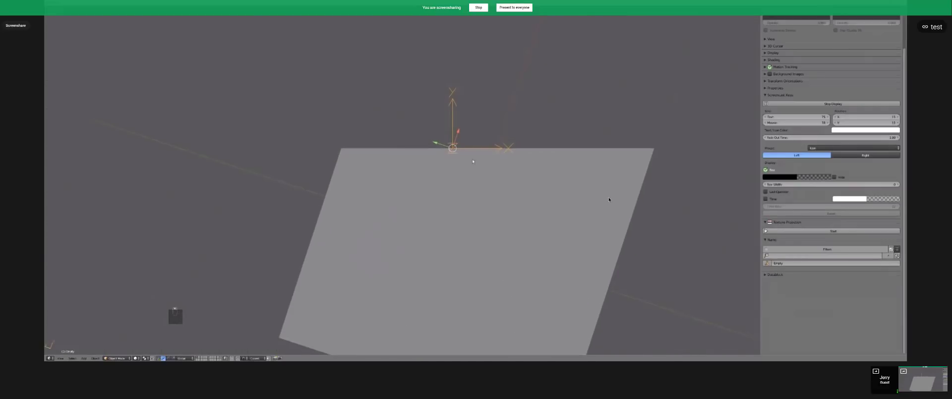
scroll(473, 161, up, 2)
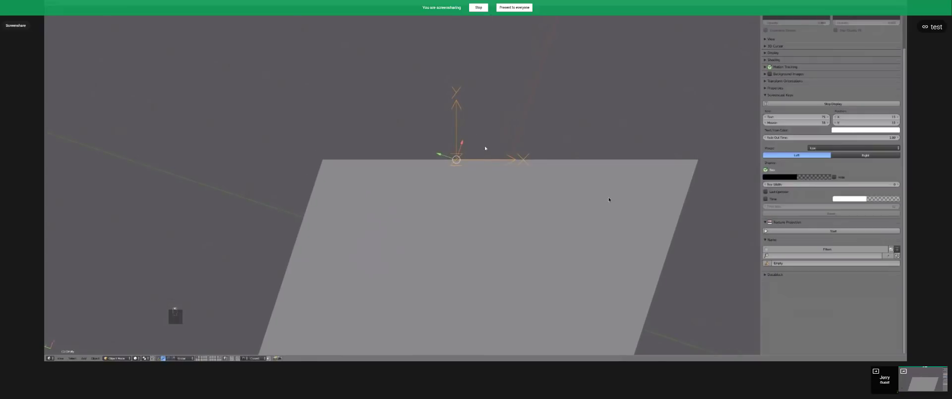
Set the transform orientation to Local and snap the 3D cursor to the Arrows empty.
click(191, 358)
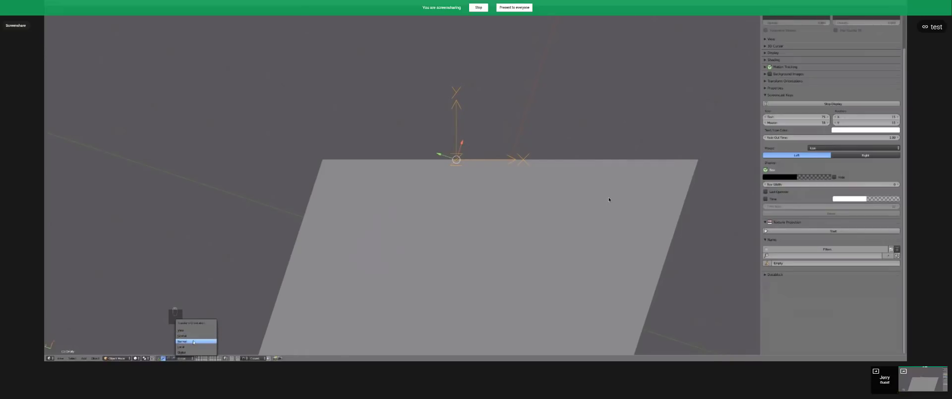
click(183, 347)
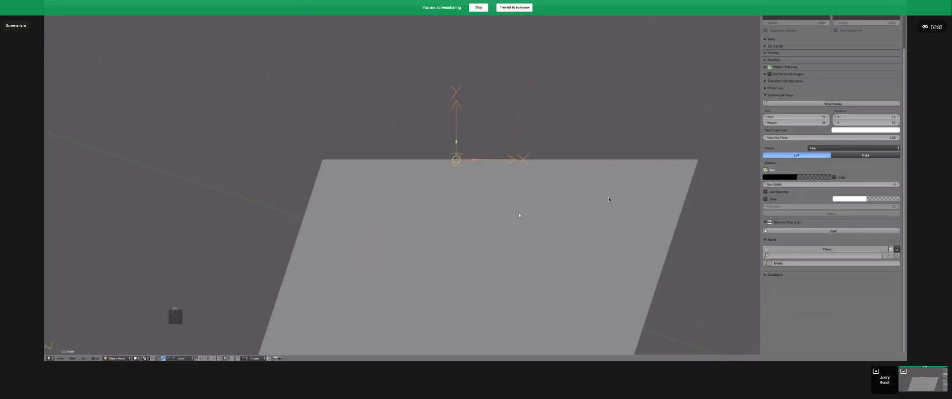
key(KP_5)
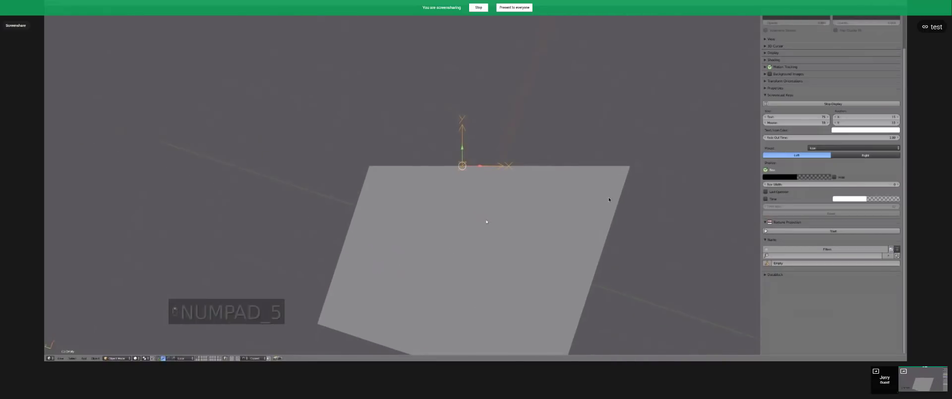
key(z)
key(z)
key(z)
key(shift+a)
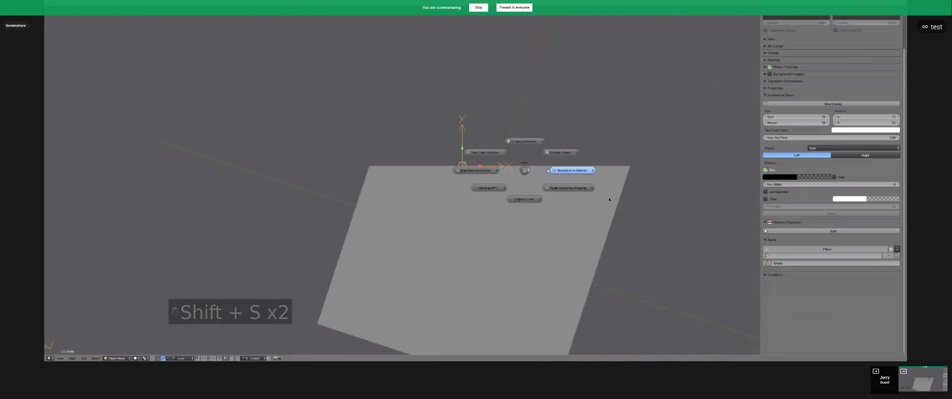
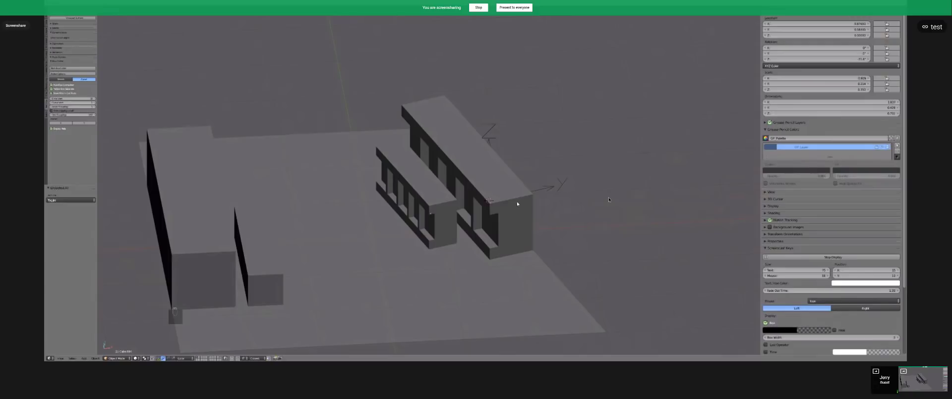
mouse_move(609, 172)
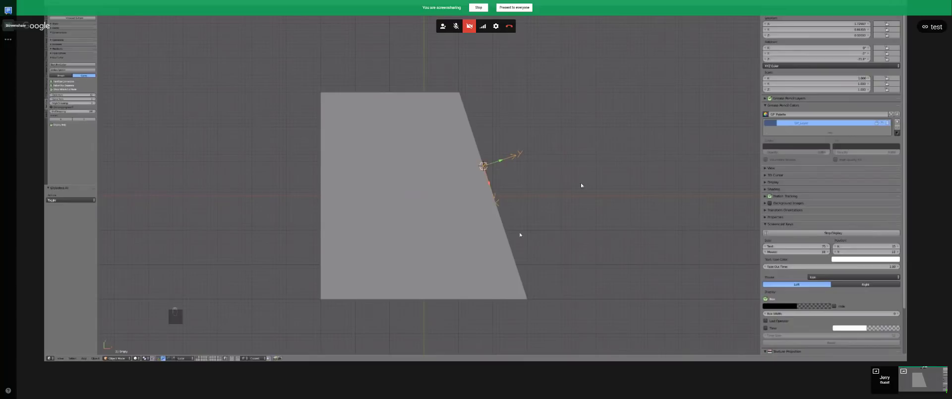
Switch to SketchUp and dismiss the file exception message.
key(alt+Tab)
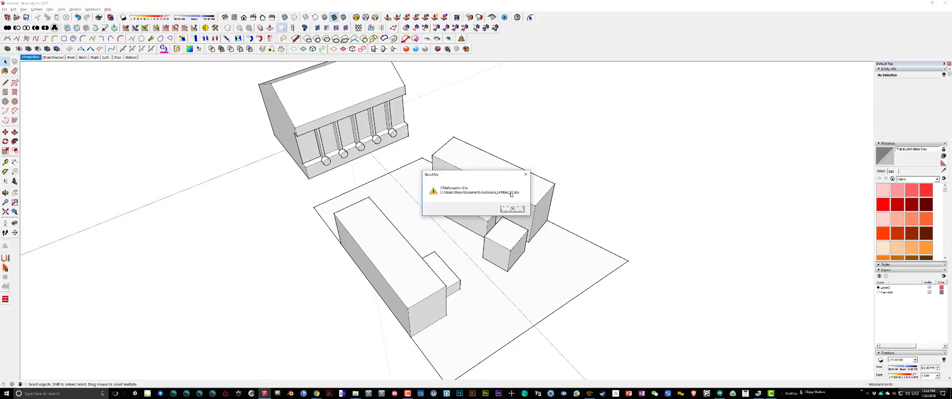
click(512, 209)
scroll(579, 193, down, 3)
mouse_move(606, 192)
middle_down()
mouse_move(591, 202)
mouse_move(630, 192)
mouse_move(434, 188)
mouse_move(154, 150)
middle_up()
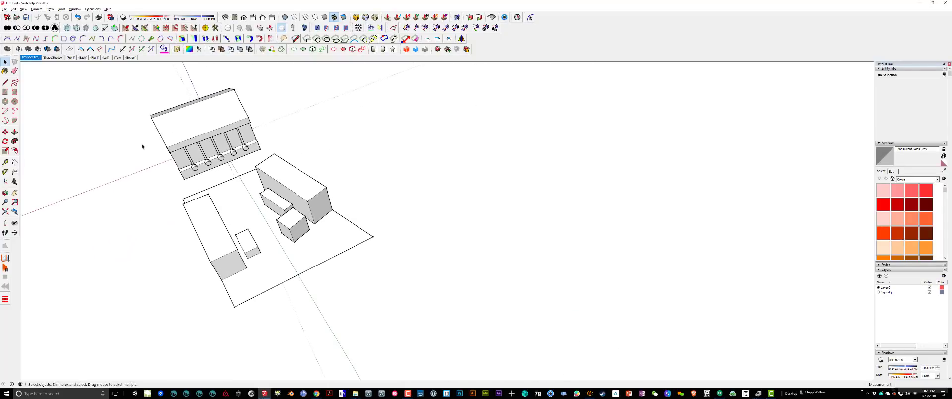
Draw a rectangle on the ground beside the site model and Push/Pull it up into a box.
click(6, 93)
click(382, 188)
click(511, 211)
middle_drag(502, 238, 476, 211)
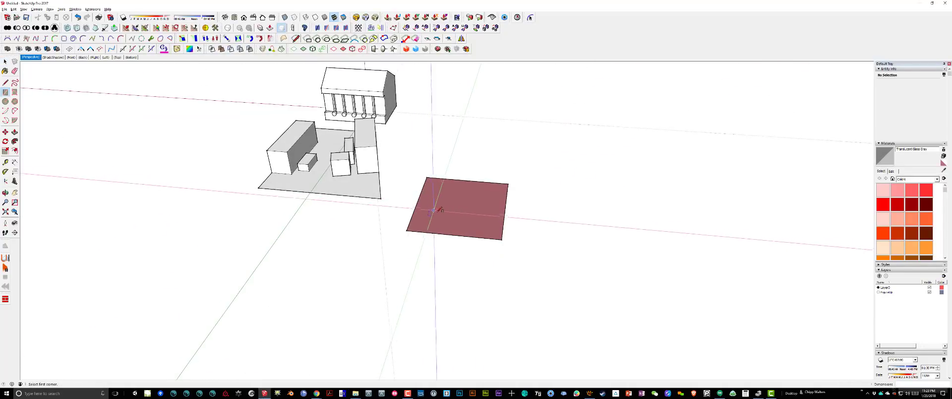
key(p)
drag(471, 213, 463, 159)
middle_drag(463, 159, 489, 213)
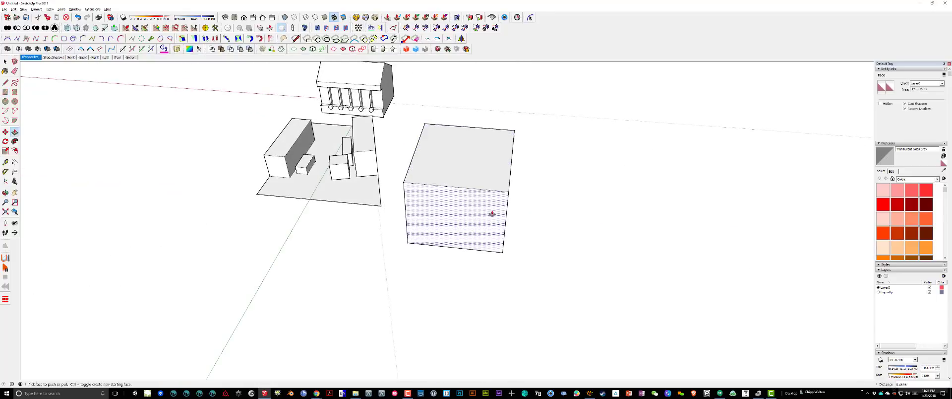
Move one top corner of the box so that its adjoining faces fold into triangles.
key(m)
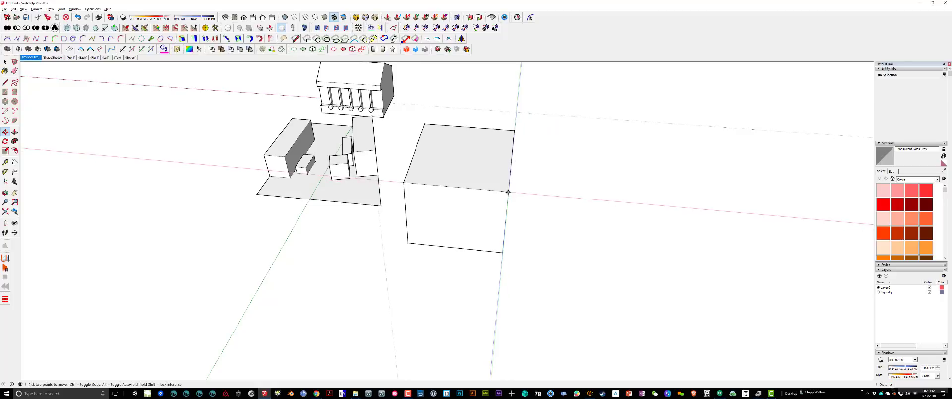
drag(508, 191, 542, 151)
middle_drag(542, 151, 202, 168)
drag(210, 169, 374, 190)
key(m)
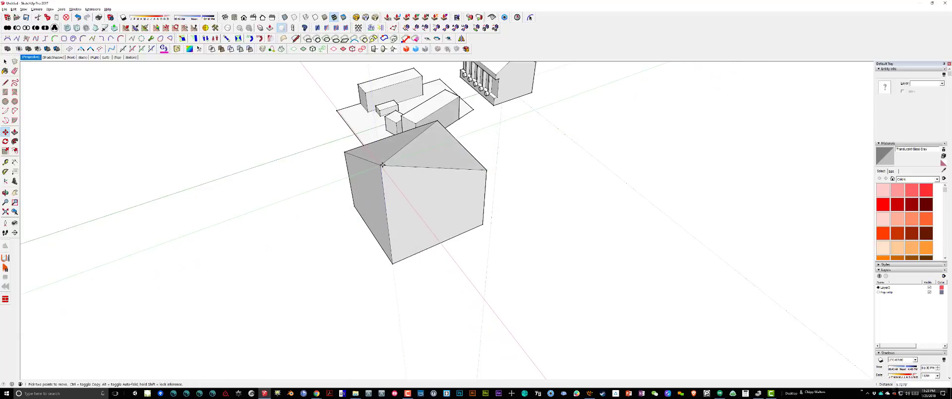
Select the two top edges and the vertical edge meeting at the moved corner and apply Round Corner to them.
middle_drag(382, 164, 385, 196)
click(378, 172)
middle_drag(378, 172, 398, 200)
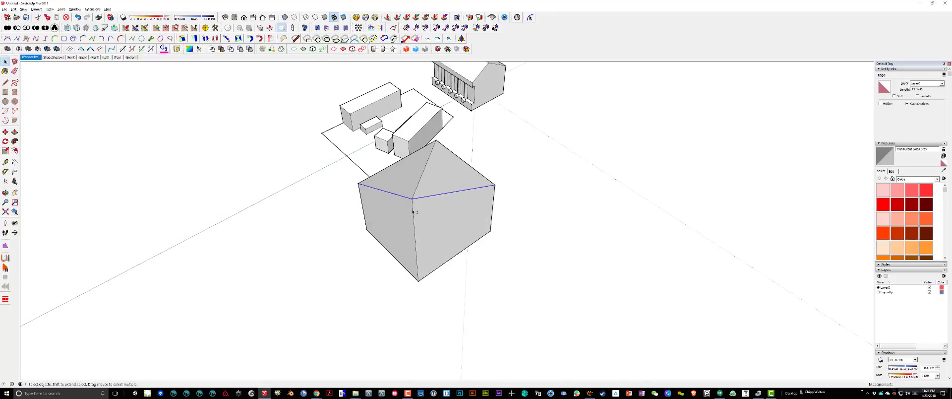
key(shift+r)
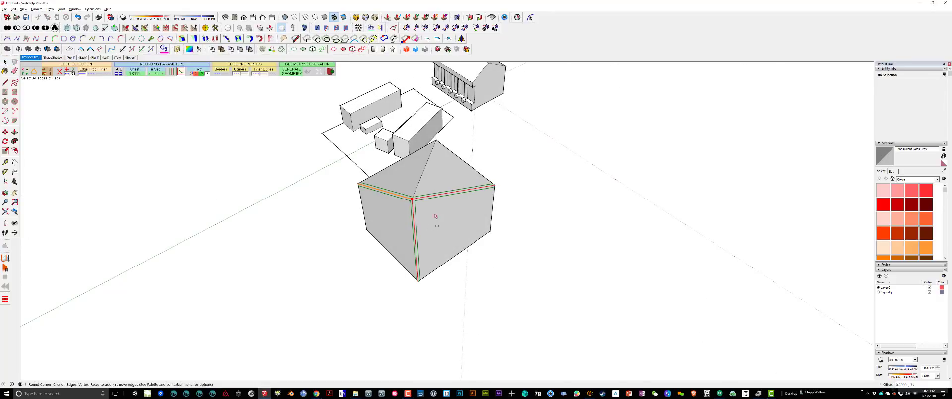
click(341, 178)
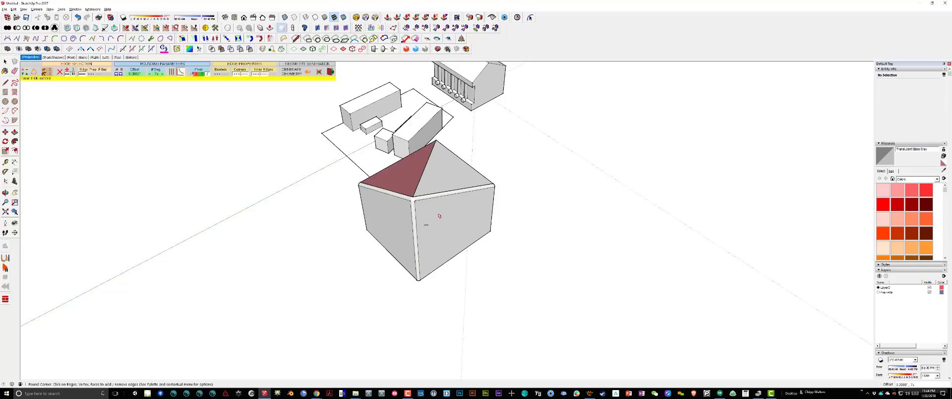
middle_drag(415, 213, 510, 216)
Undo the edge rounding and the corner move on the box.
key(ctrl+z)
key(space)
middle_drag(500, 252, 489, 212)
Move one top corner of the box horizontally, folding the two adjacent side faces.
key(m)
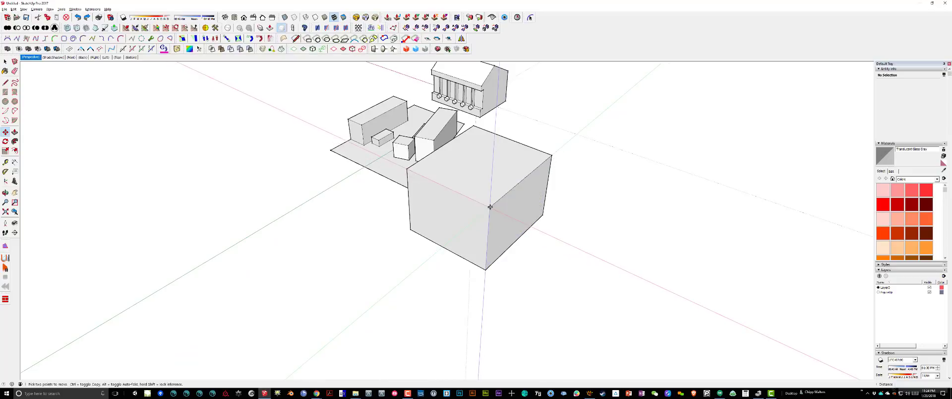
drag(499, 204, 525, 188)
middle_drag(513, 212, 445, 178)
Select the slanted vertical edge and one adjoining top edge at the moved corner and apply Round Corner to them.
key(space)
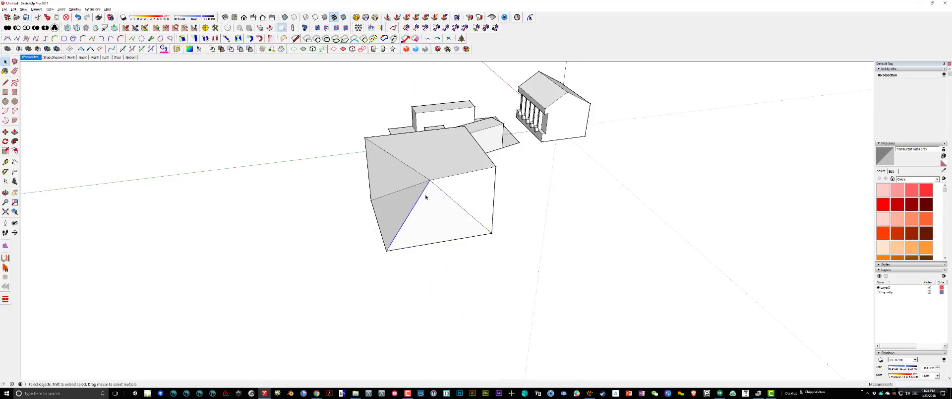
middle_drag(448, 185, 551, 214)
scroll(556, 174, up, 2)
scroll(557, 174, up, 3)
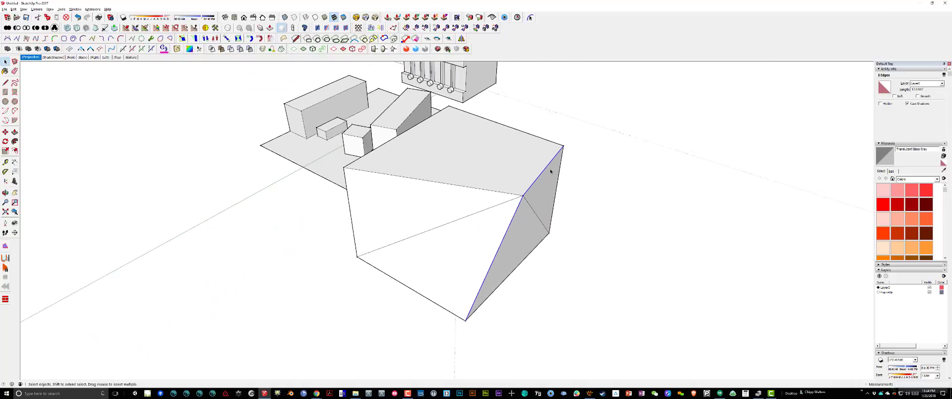
key(shift+r)
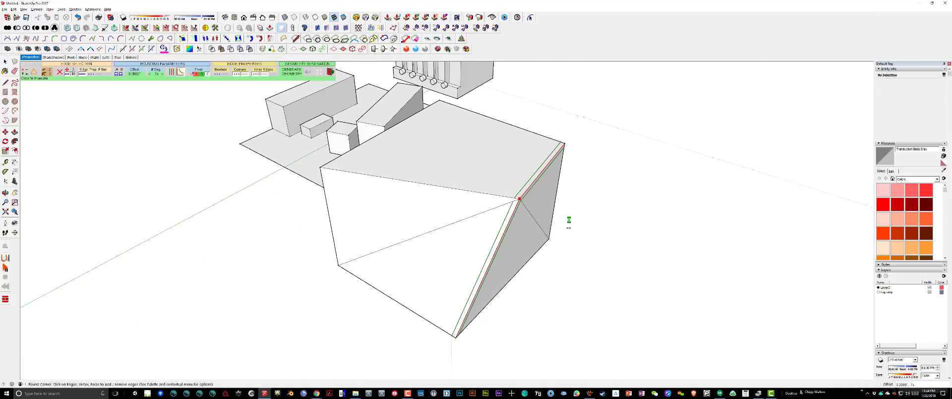
click(569, 225)
middle_drag(568, 242, 496, 149)
scroll(470, 121, up, 3)
middle_drag(470, 121, 481, 165)
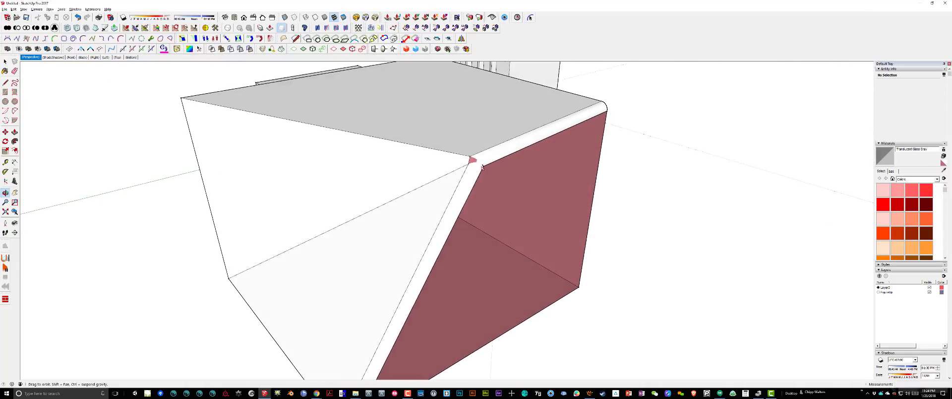
Undo the edge rounding and soften the diagonal fold edges on the box's two side faces.
scroll(481, 165, down, 2)
key(ctrl+z)
key(space)
click(486, 222)
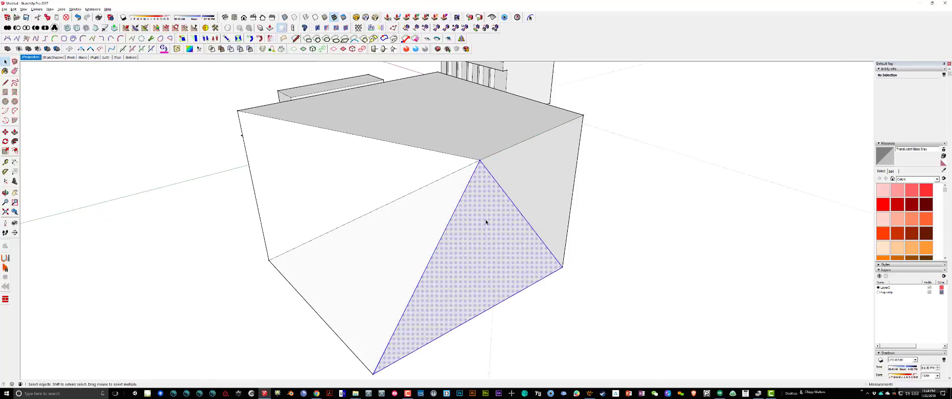
triple_click(486, 222)
click(410, 195)
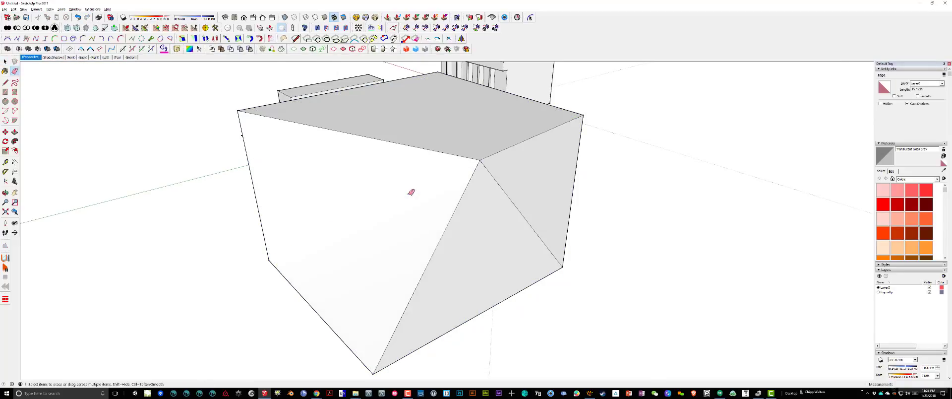
middle_drag(486, 227, 461, 211)
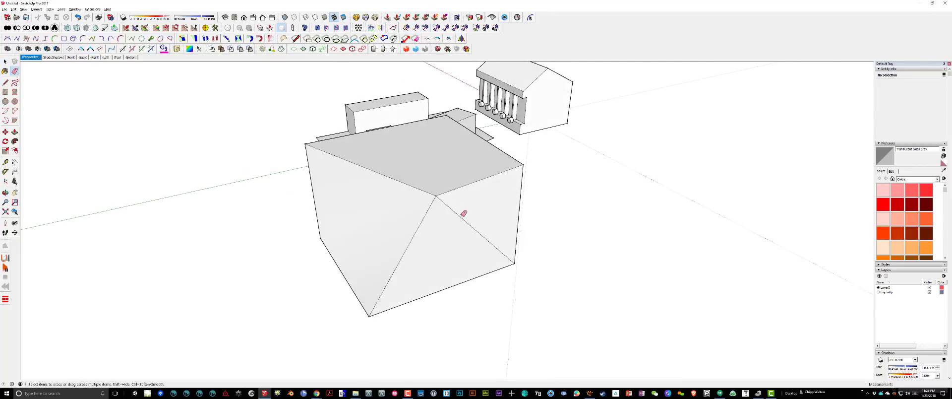
mouse_move(459, 218)
middle_down()
mouse_move(272, 156)
mouse_move(449, 134)
mouse_move(534, 216)
mouse_move(665, 250)
mouse_move(499, 242)
middle_up()
Select the whole distorted box and try to apply Round Corner to all its edges.
triple_click(484, 243)
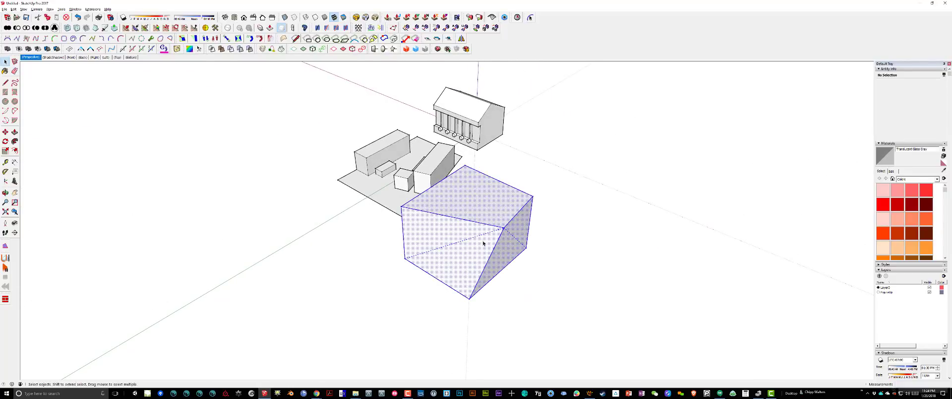
key(shift+r)
click(558, 222)
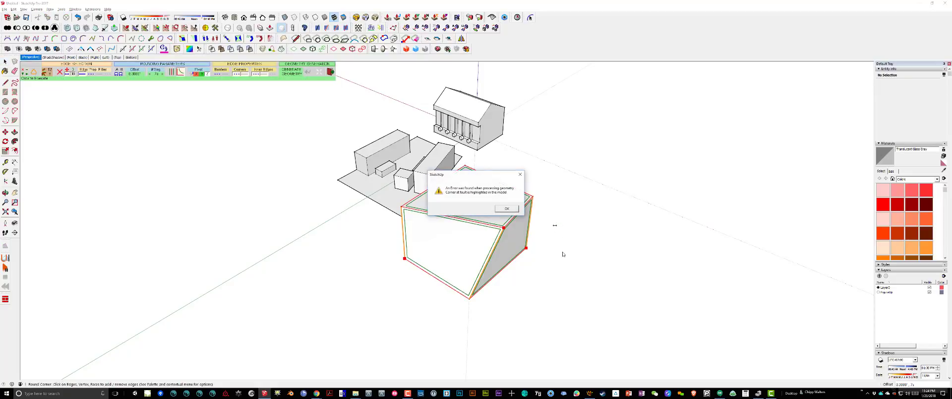
click(507, 208)
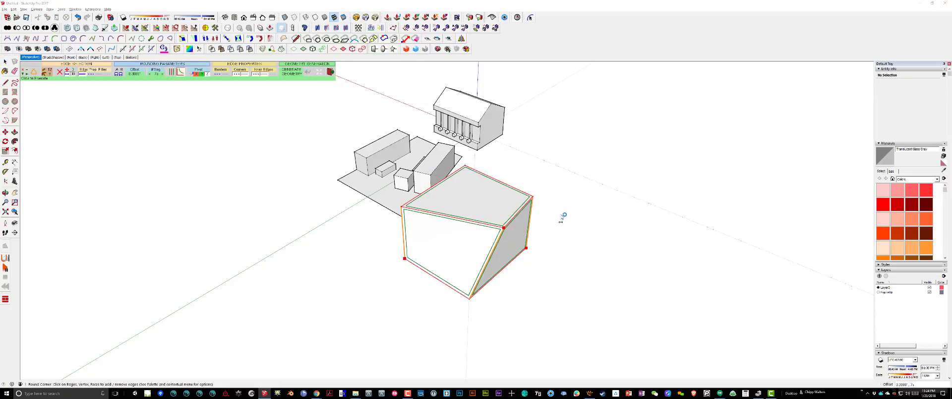
click(509, 211)
middle_drag(516, 196, 456, 185)
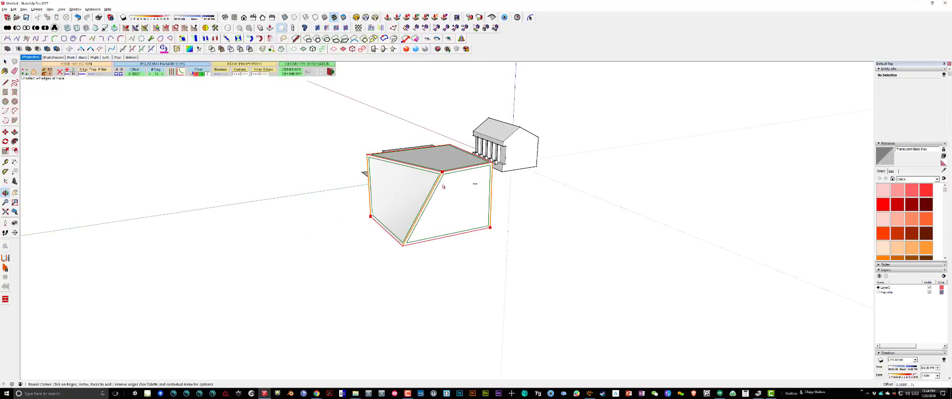
middle_drag(390, 200, 502, 245)
key(space)
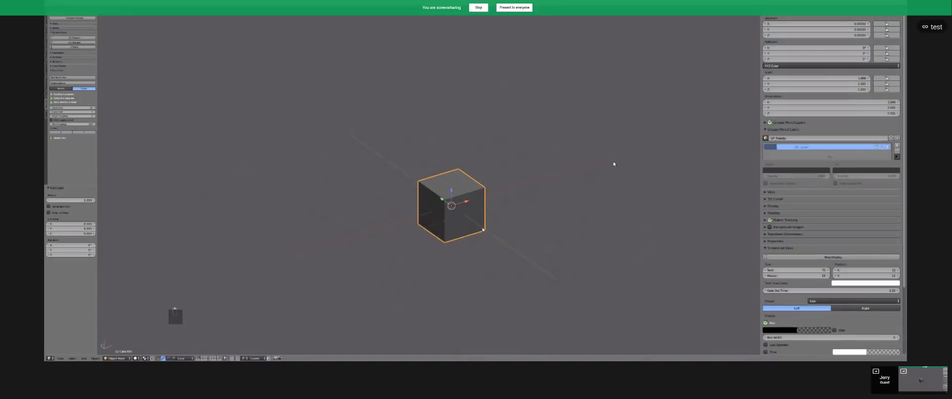
Switch to Blender and move the cube's near top corner vertex sideways in vertex select mode.
key(n)
key(Tab)
key(ctrl+Tab)
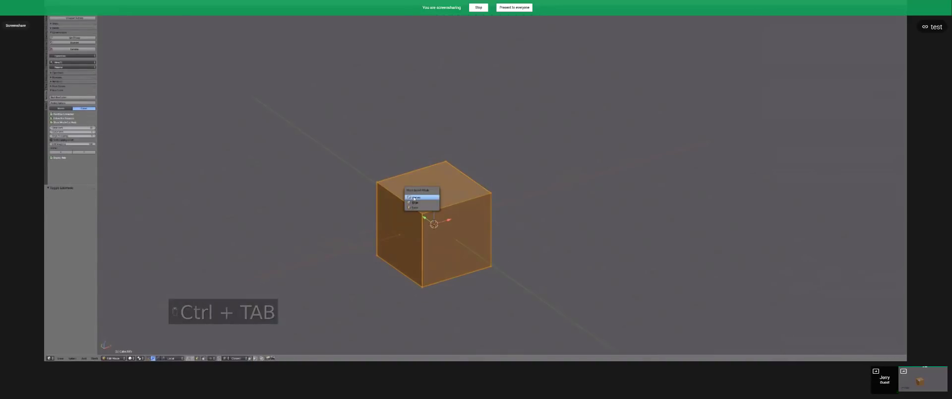
click(414, 197)
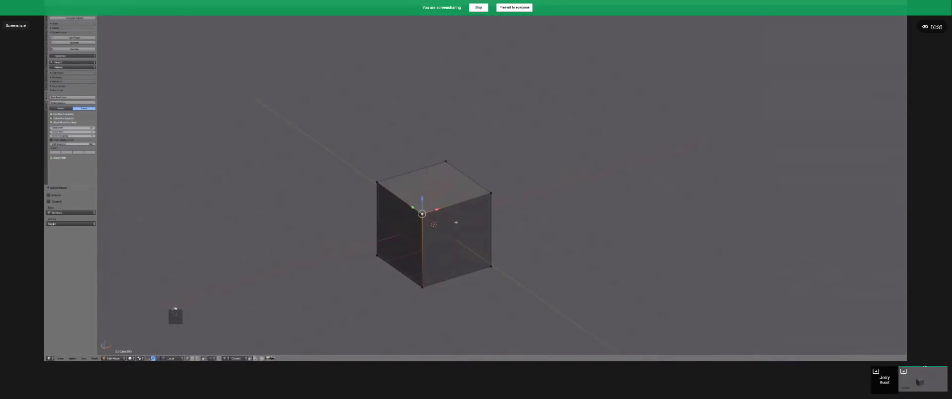
click(487, 254)
key(Tab)
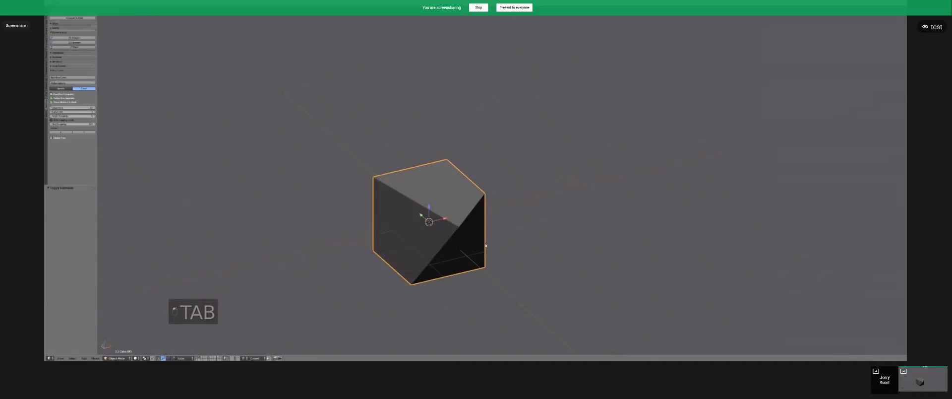
Move the cube's displaced top corner vertex once more to distort the shape further.
middle_drag(449, 227, 451, 244)
key(KP_Decimal)
key(Tab)
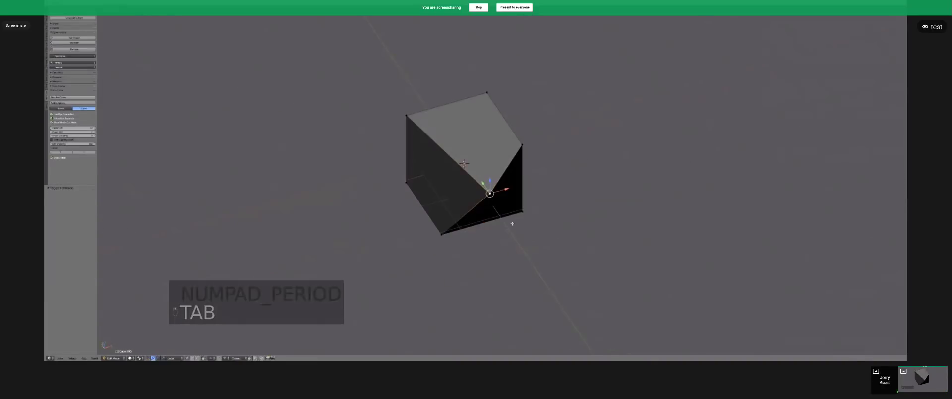
key(g)
key(Tab)
mouse_move(497, 192)
middle_down()
mouse_move(514, 189)
mouse_move(442, 185)
mouse_move(419, 244)
mouse_move(481, 199)
middle_up()
key(Tab)
Select the whole distorted mesh and triangulate its faces.
key(a)
key(a)
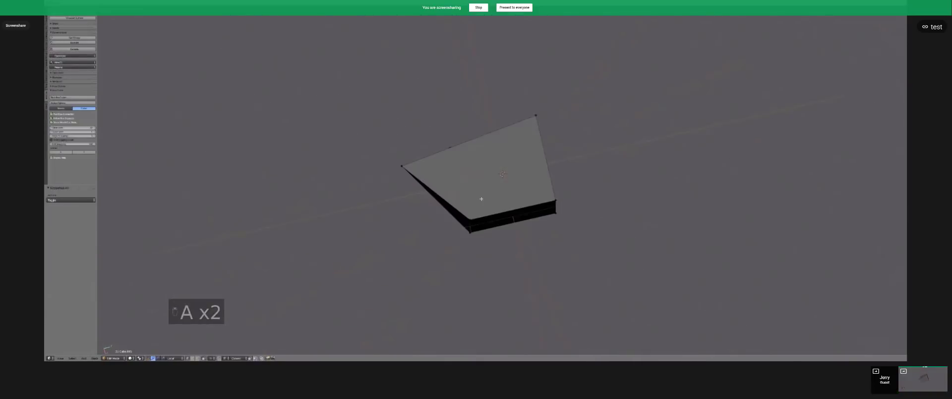
key(ctrl+t)
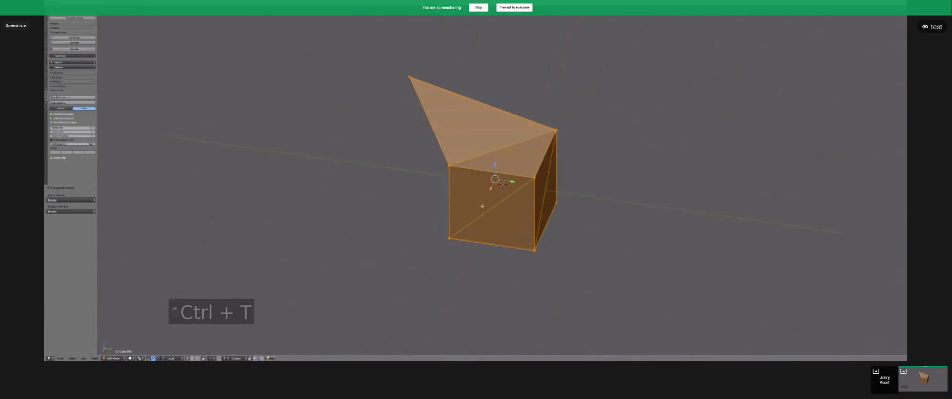
key(Tab)
middle_drag(536, 193, 573, 210)
Undo the triangulation of the distorted mesh.
key(Tab)
key(ctrl+z)
key(ctrl+z)
key(ctrl+z)
key(Tab)
mouse_move(465, 185)
middle_down()
mouse_move(493, 215)
mouse_move(456, 196)
mouse_move(467, 186)
middle_up()
Select the whole mesh and bevel all its edges with several segments to round them.
key(Tab)
key(a)
key(a)
key(a)
key(ctrl+b)
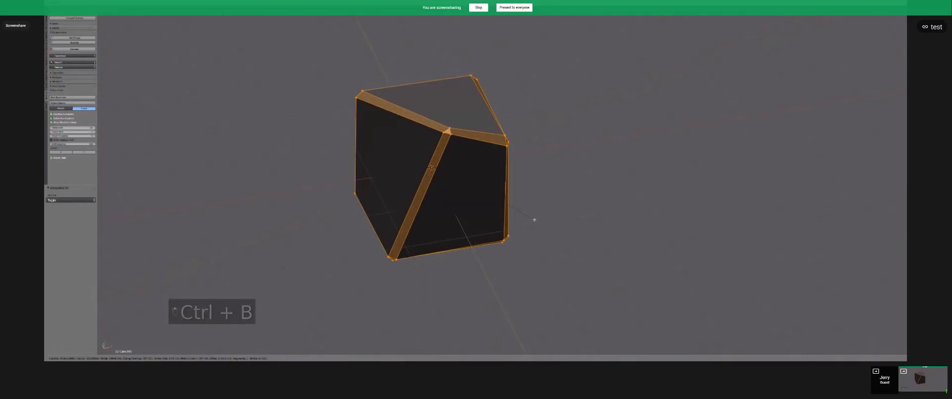
scroll(537, 221, up, 3)
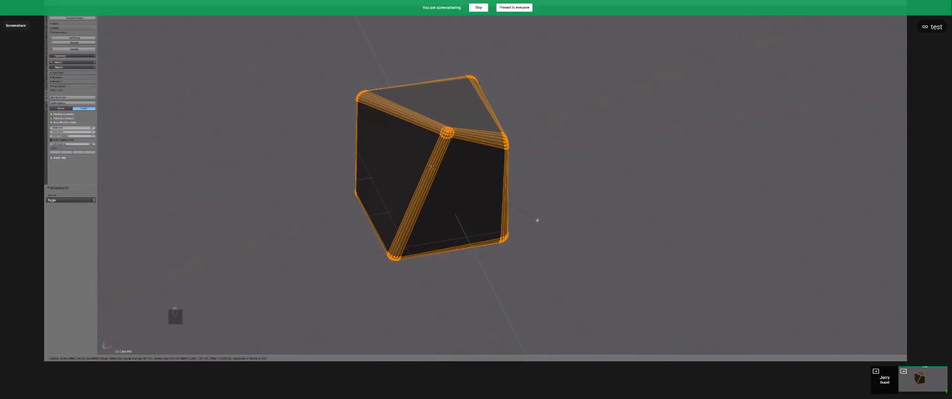
click(538, 219)
key(Tab)
middle_drag(538, 220, 462, 233)
Select two opposite corner vertices of the distorted top face and connect them with a diagonal edge.
key(Tab)
key(ctrl+Tab)
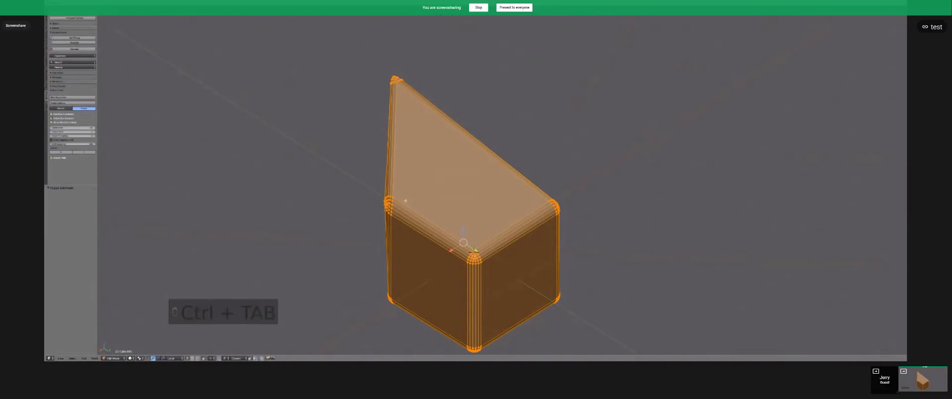
right_click(391, 198)
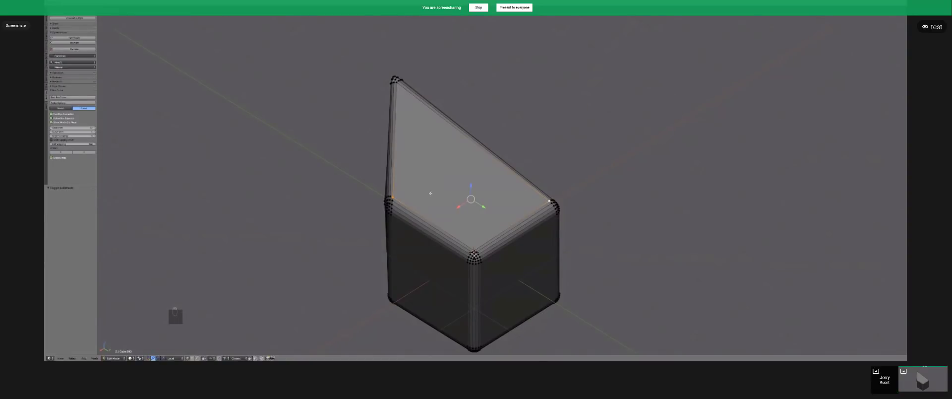
key(Tab)
middle_drag(569, 198, 456, 196)
Undo the last vertex picks and connect opposite corner vertices diagonally across the distorted side face.
key(Tab)
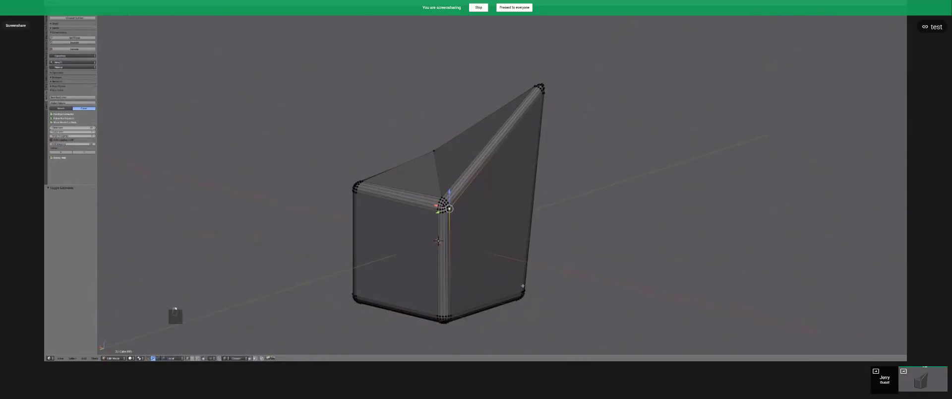
key(ctrl+z)
key(ctrl+z)
mouse_move(521, 287)
middle_down()
mouse_move(485, 281)
mouse_move(501, 231)
middle_up()
key(j)
key(Tab)
Switch to SketchUp, draw a rectangle beside the distorted box and extrude it upward into a second box.
key(alt+Tab)
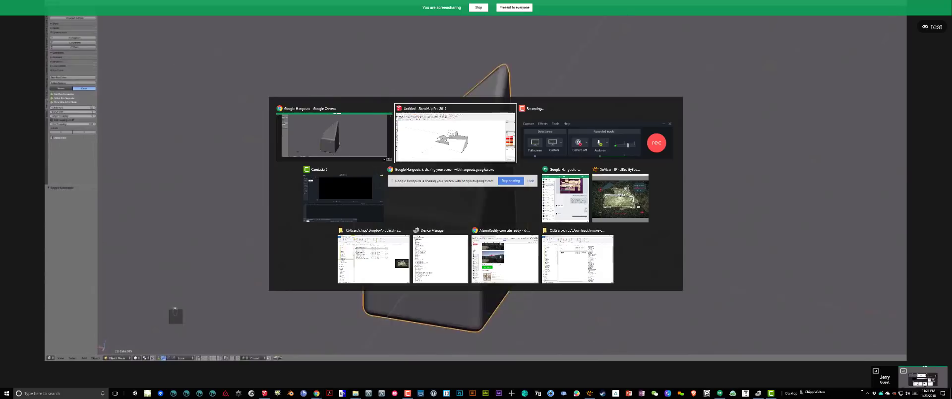
mouse_move(618, 181)
middle_down()
mouse_move(540, 188)
mouse_move(600, 251)
mouse_move(446, 233)
mouse_move(418, 211)
middle_up()
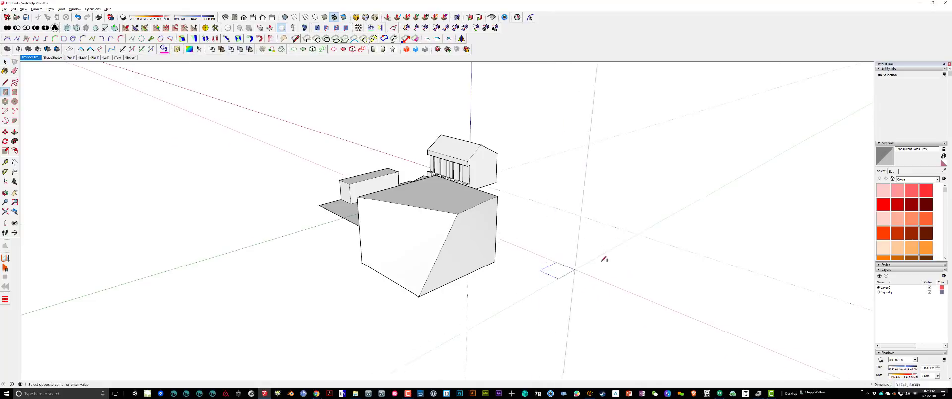
click(540, 271)
click(638, 255)
key(p)
click(612, 267)
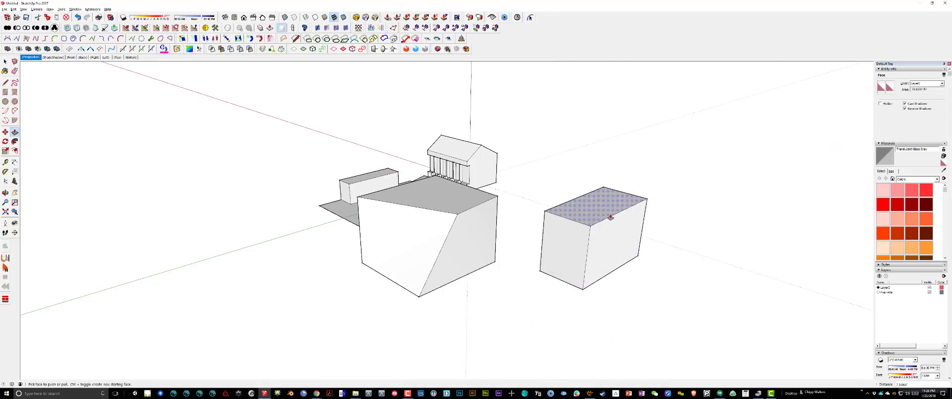
click(603, 219)
key(Escape)
Move a top edge and the near top corner of the second box to slant its end and fold the adjoining faces.
middle_drag(601, 239, 542, 267)
click(447, 274)
click(473, 272)
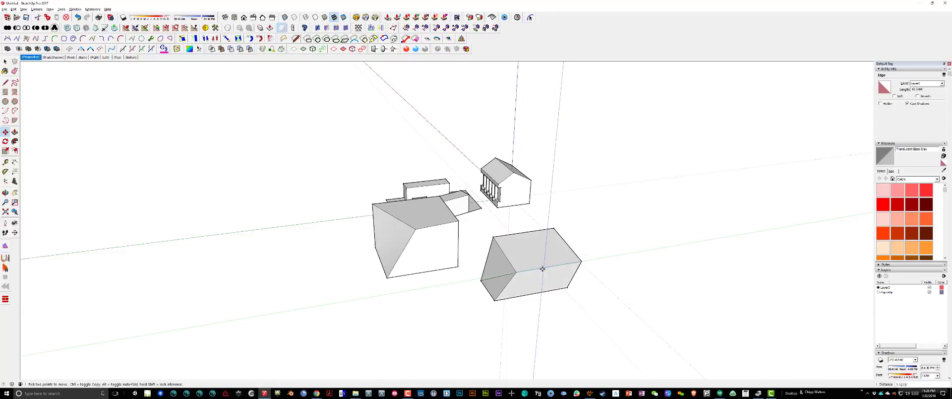
click(573, 268)
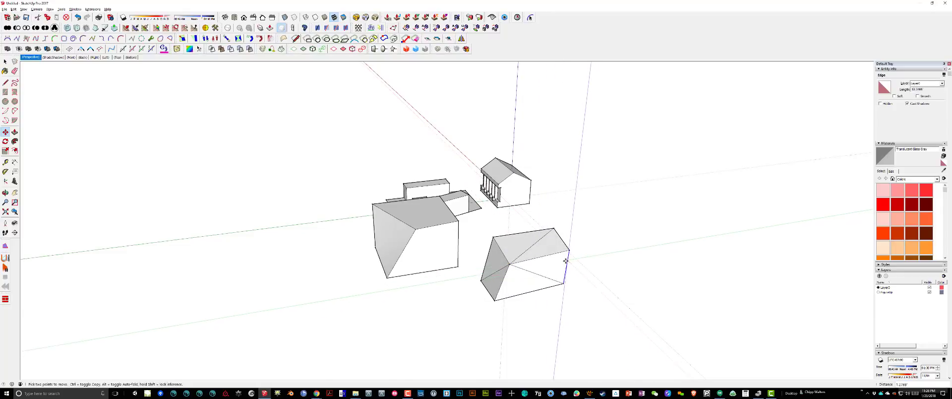
Soften the diagonal fold edges around the second box's moved corner.
mouse_move(559, 265)
middle_down()
mouse_move(510, 240)
mouse_move(714, 229)
mouse_move(690, 273)
mouse_move(573, 240)
mouse_move(583, 222)
middle_up()
key(e)
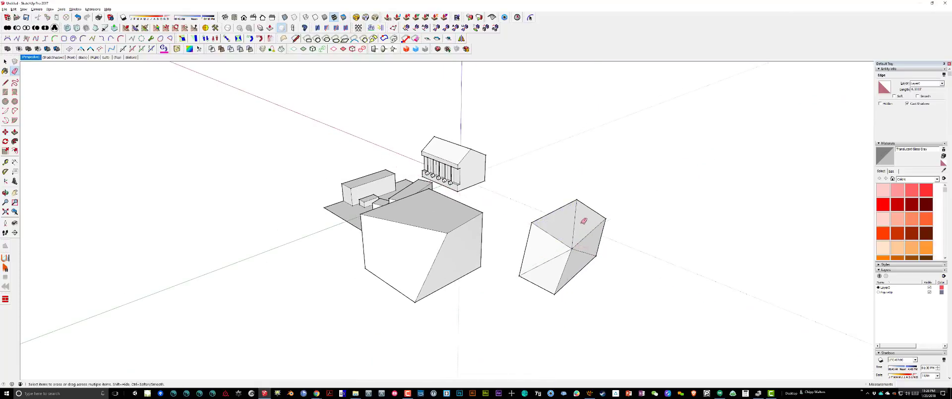
middle_drag(586, 246, 572, 256)
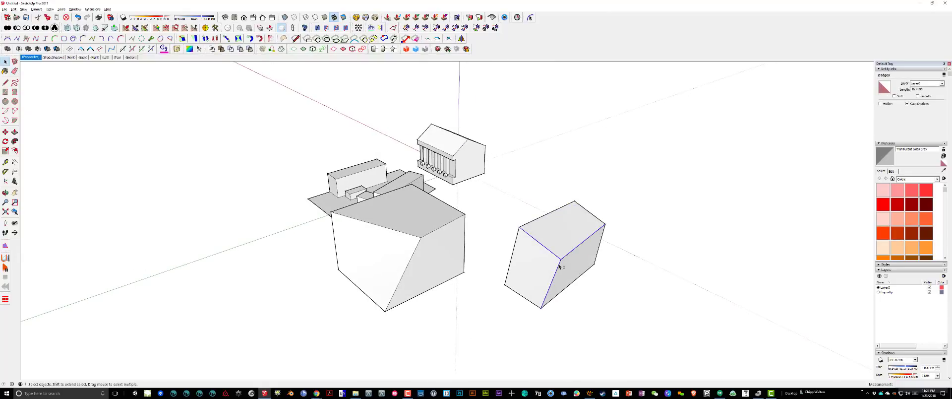
Try to apply Round Corner to the three selected edges meeting at the second box's moved corner.
key(ctrl+r)
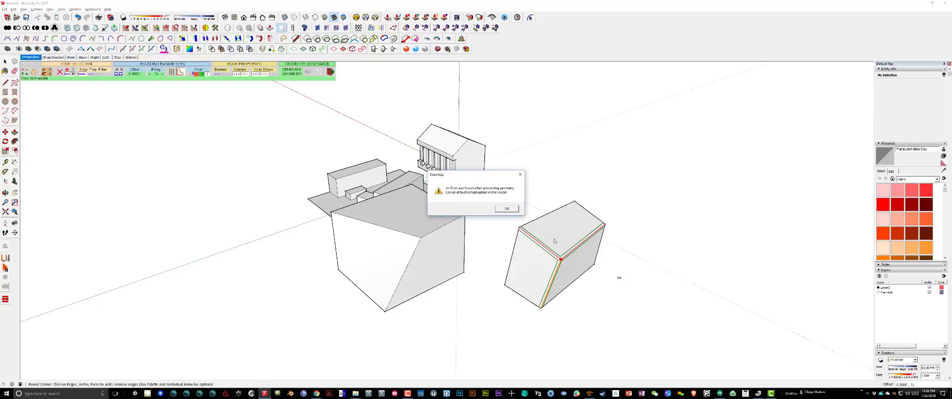
click(507, 209)
middle_drag(513, 211, 542, 231)
key(space)
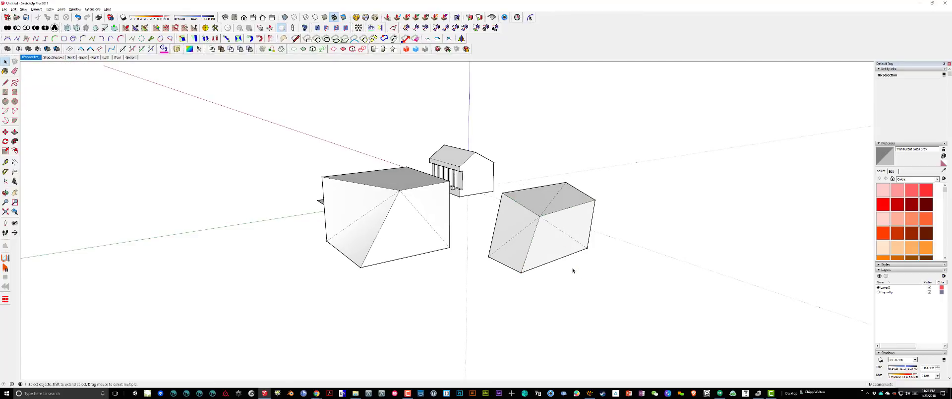
Compare the hidden fold lines on the two distorted boxes with hidden geometry displayed.
middle_drag(567, 270, 462, 183)
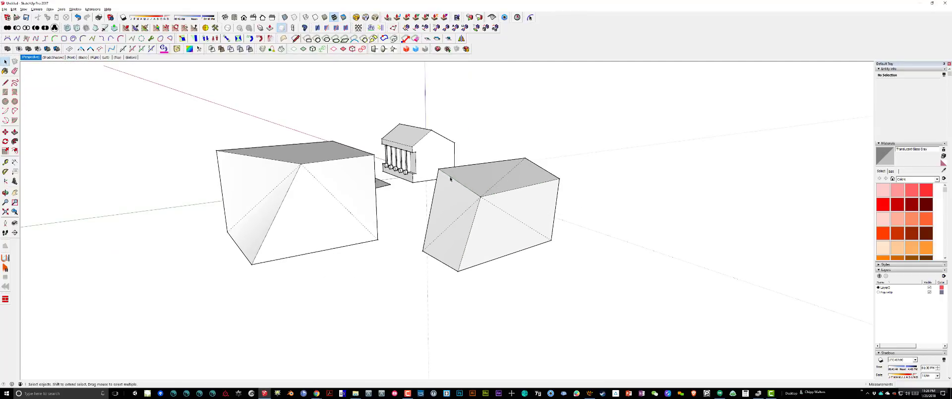
middle_drag(370, 123, 389, 151)
middle_drag(363, 128, 387, 173)
middle_drag(451, 214, 493, 224)
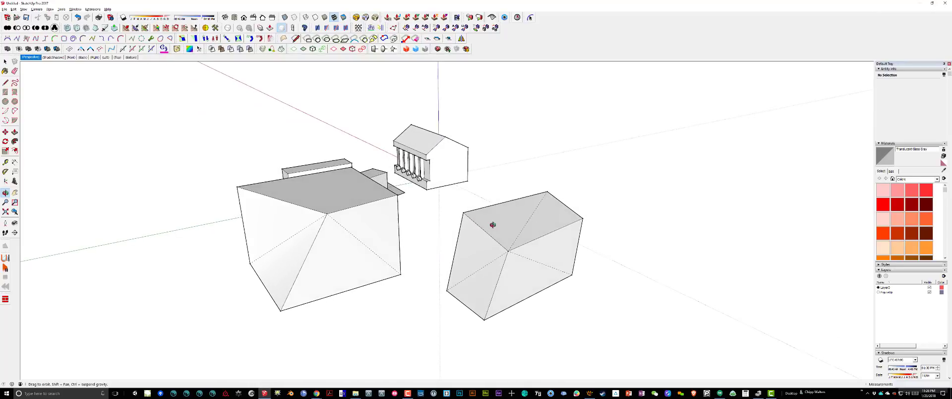
scroll(532, 265, up, 3)
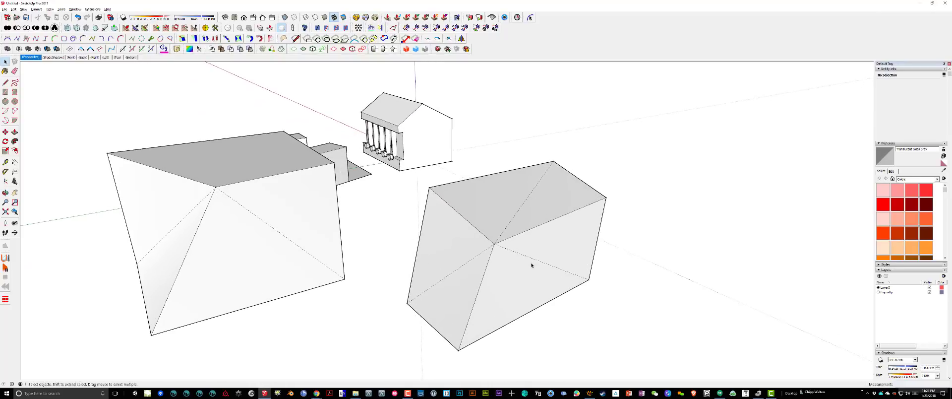
Switch to Blender, enlarge a loop cut around the beveled mesh and bevel it into a multi-segment band.
key(alt+Tab)
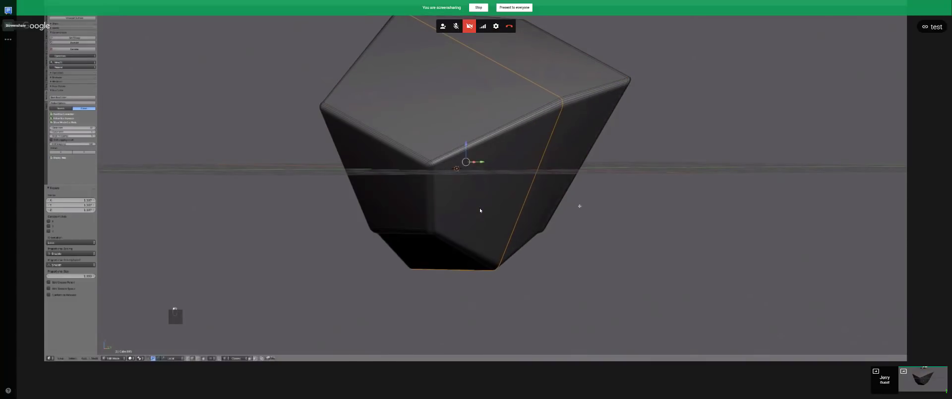
key(ctrl+b)
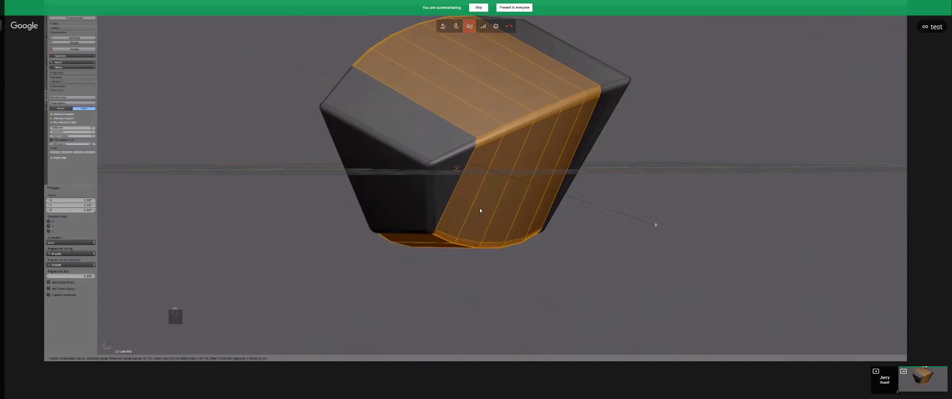
key(Return)
key(Tab)
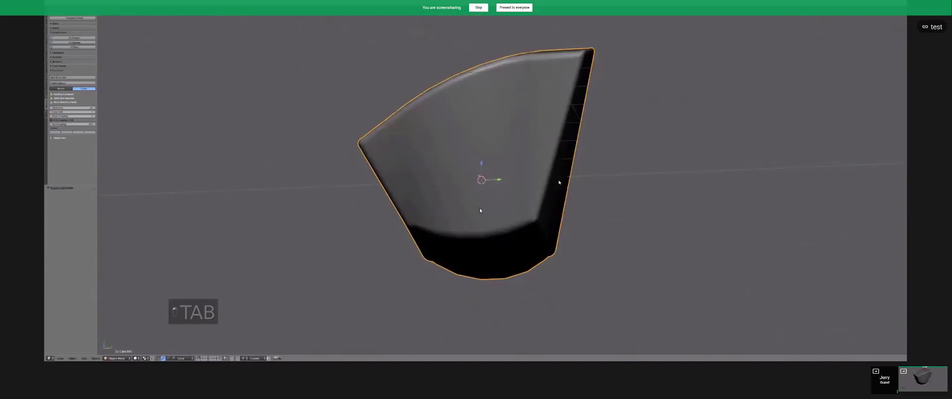
key(Tab)
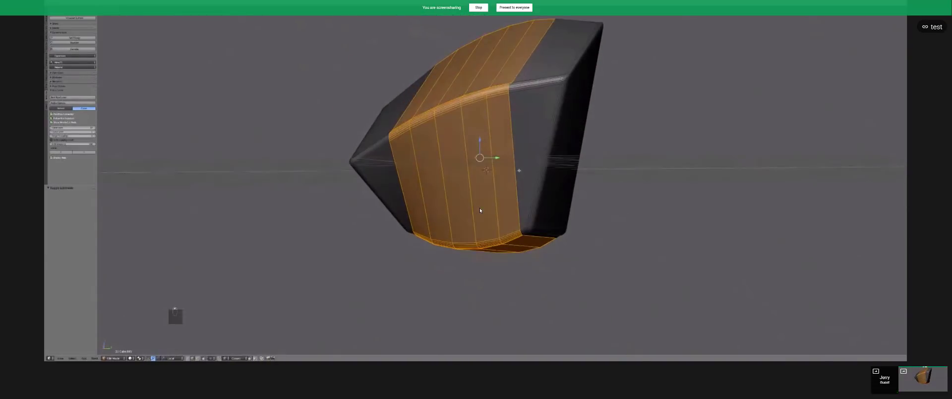
Add another loop cut to the rounded mesh, scale and bevel it, and leave Edit Mode on the beveled boxes.
key(ctrl+r)
key(s)
key(Return)
key(ctrl+b)
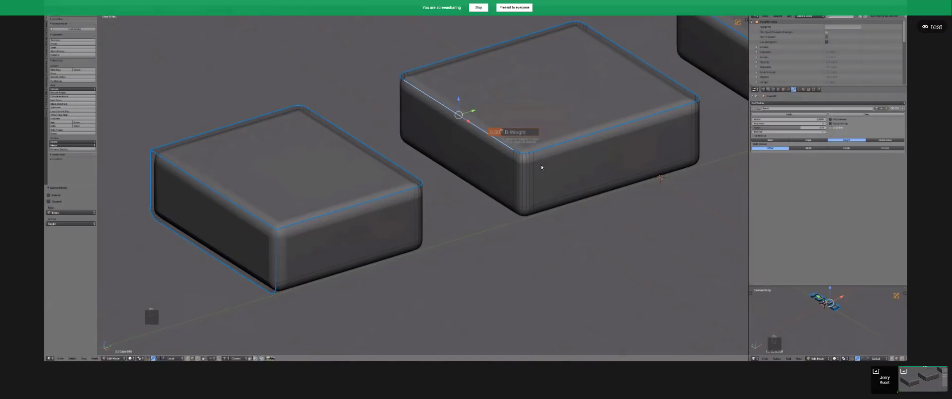
key(Tab)
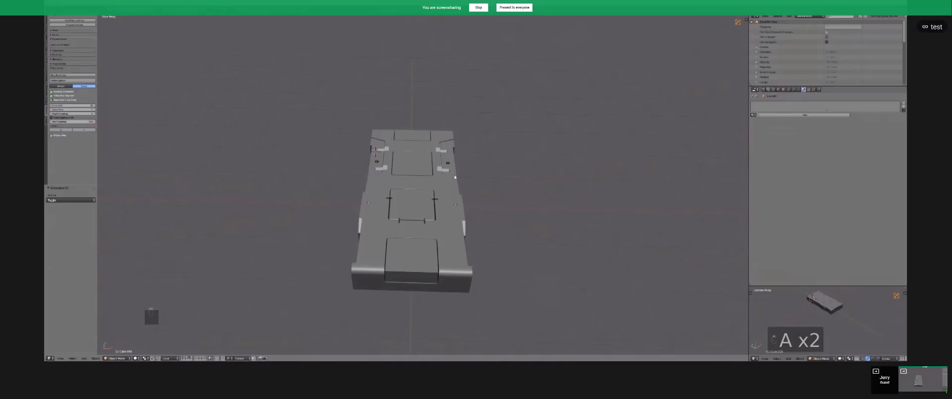
Switch to the Firefox browser and open the artist's ArtStation profile page by looking up "art" in the visited addresses.
key(alt+Tab)
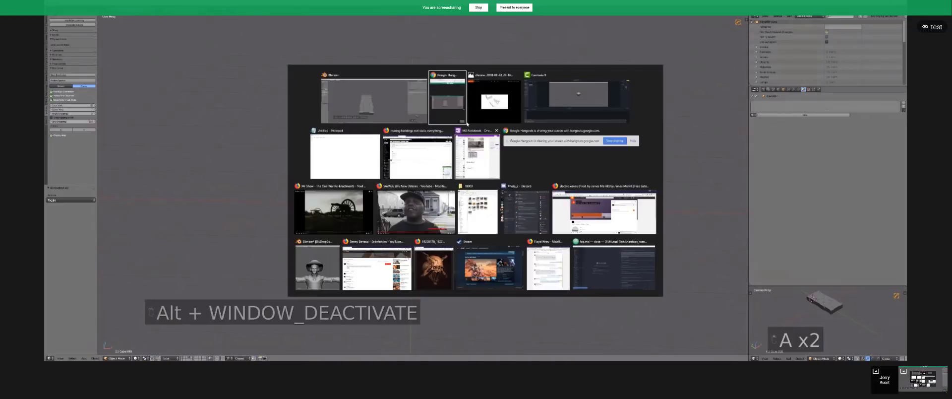
click(422, 160)
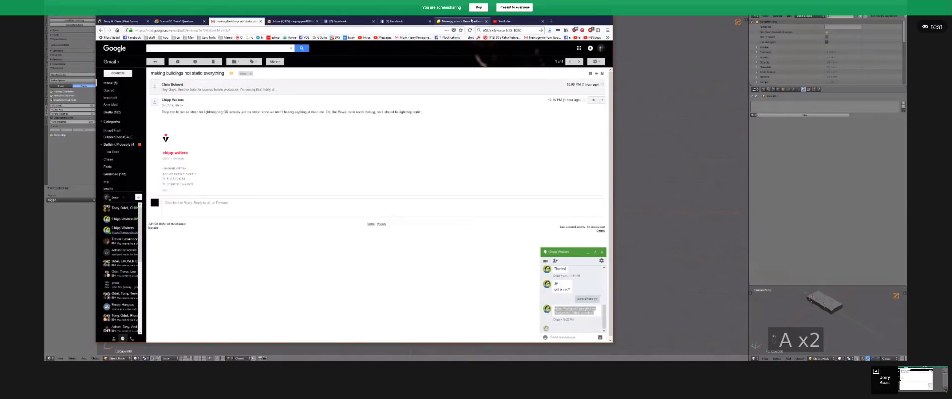
click(471, 21)
click(397, 30)
text(hard ops)
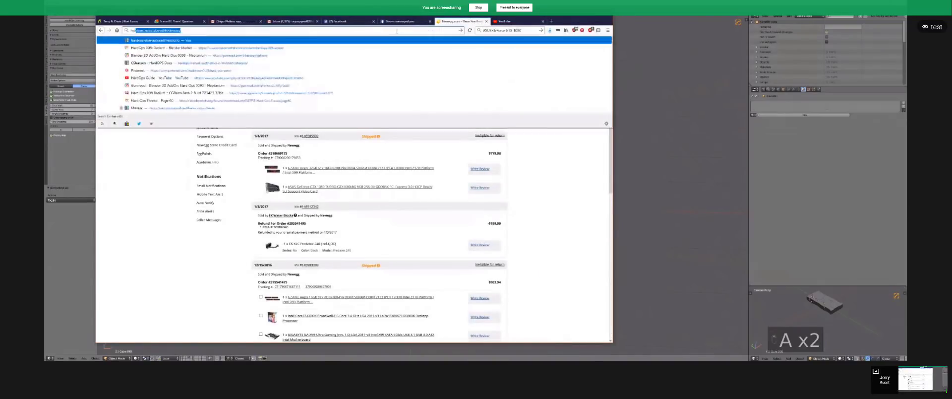
text(art)
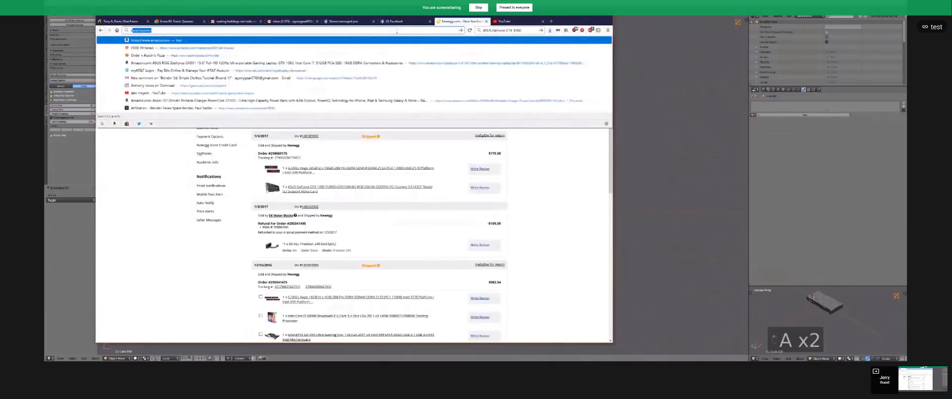
key(Down)
key(Down)
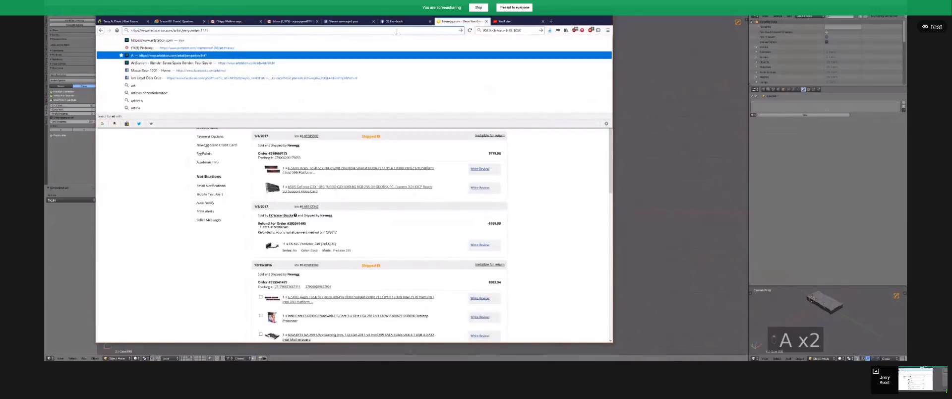
key(Return)
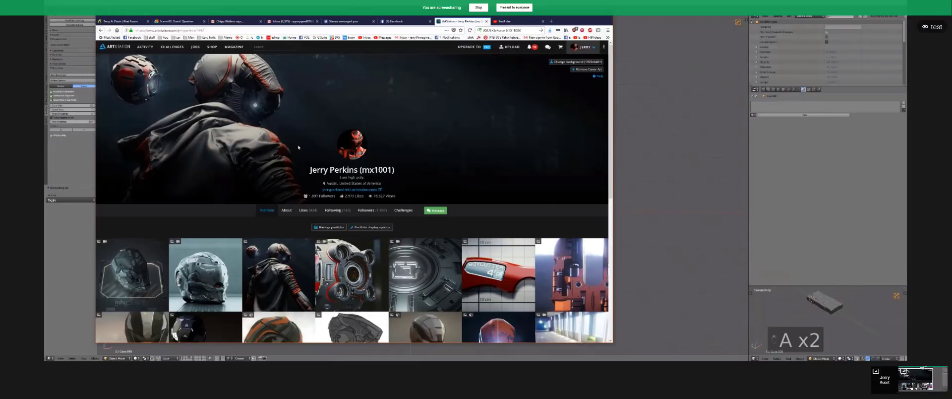
Open the Hard Ops Modelling Dump #6 artwork from the ArtStation portfolio and maximize the browser window.
drag(298, 343, 302, 348)
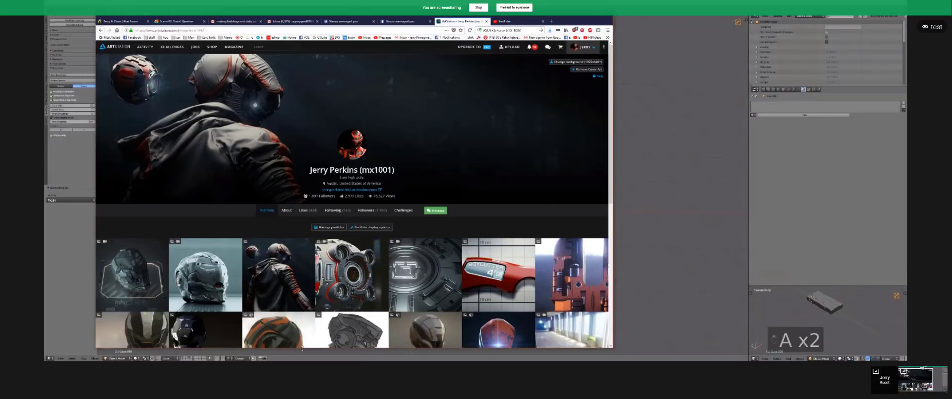
scroll(360, 283, down, 3)
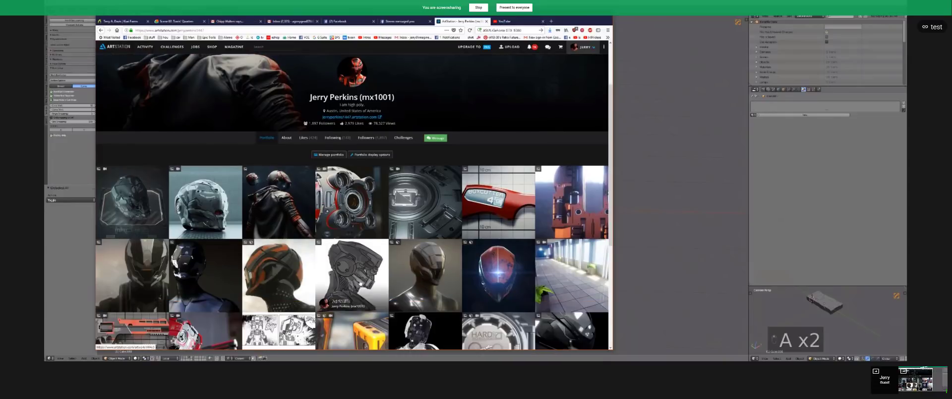
click(365, 196)
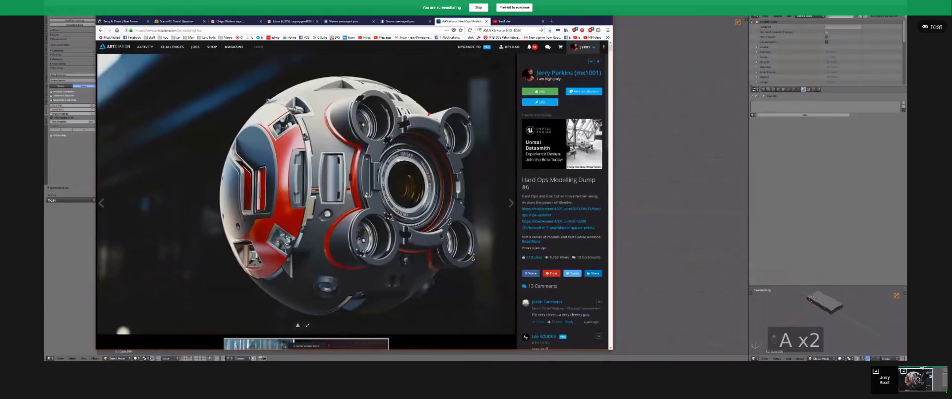
scroll(366, 195, down, 3)
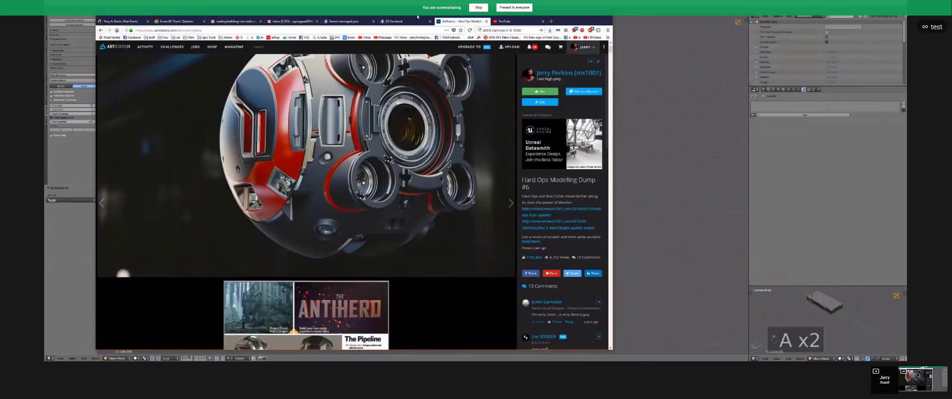
double_click(418, 17)
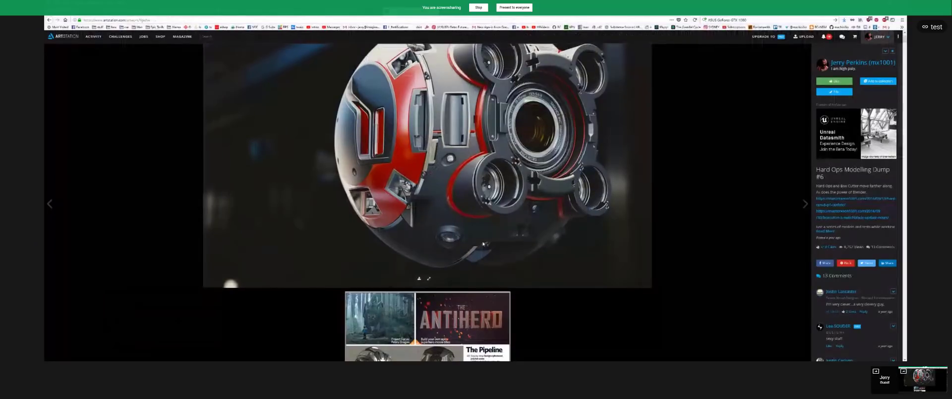
Examine the magazine pages and spherical robot renders in Hard Ops Modelling Dump #6, down to the first embedded video.
scroll(483, 244, down, 3)
key(F11)
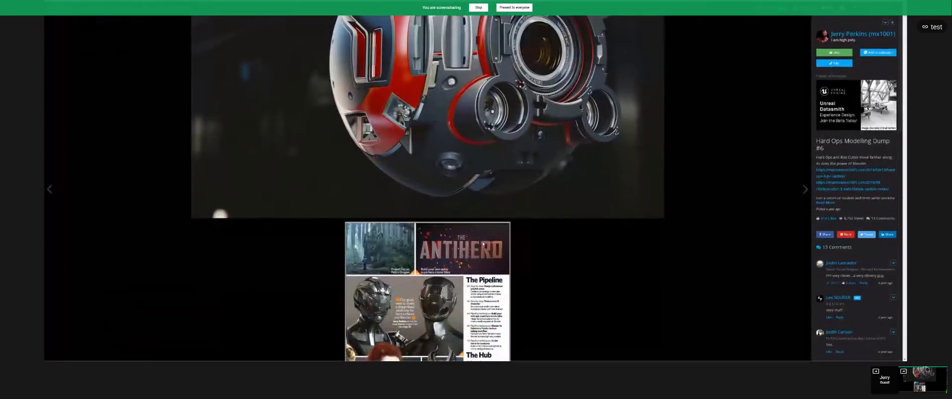
scroll(483, 243, down, 3)
scroll(427, 224, down, 6)
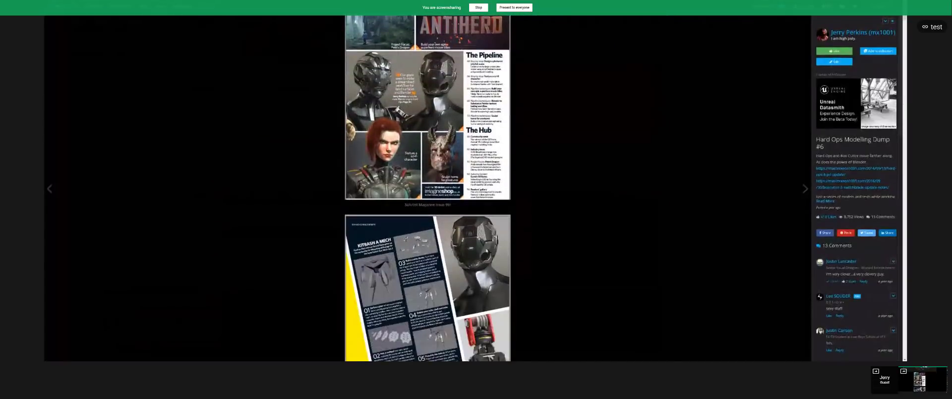
scroll(487, 250, down, 10)
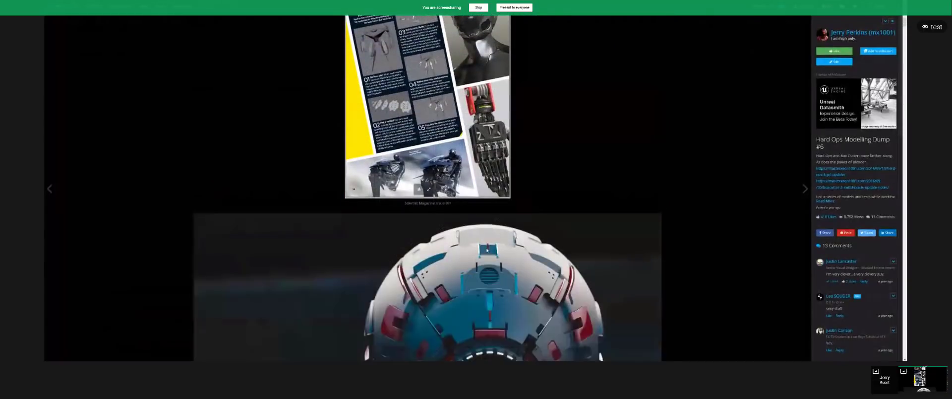
scroll(487, 251, down, 15)
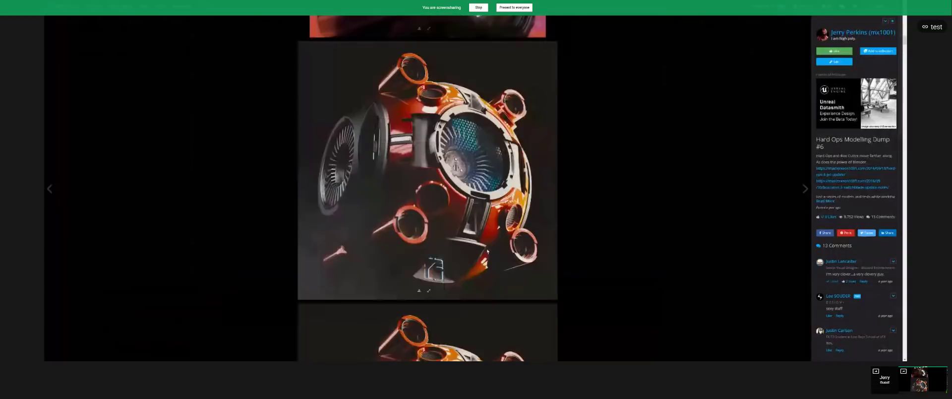
scroll(487, 251, down, 10)
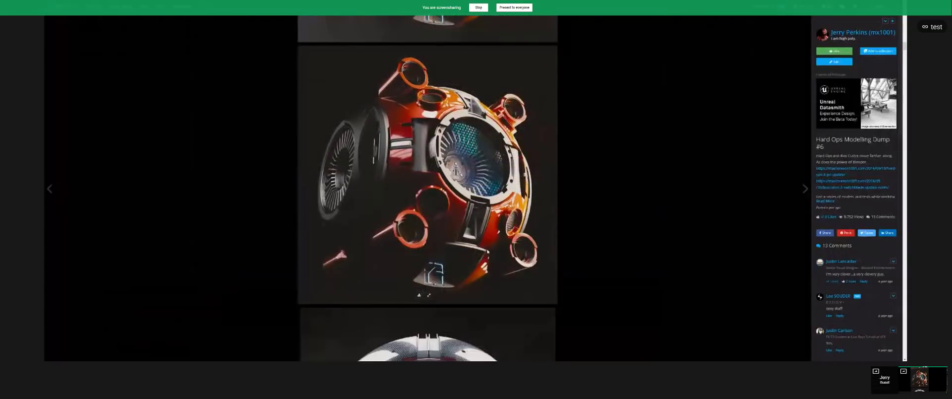
scroll(487, 250, down, 10)
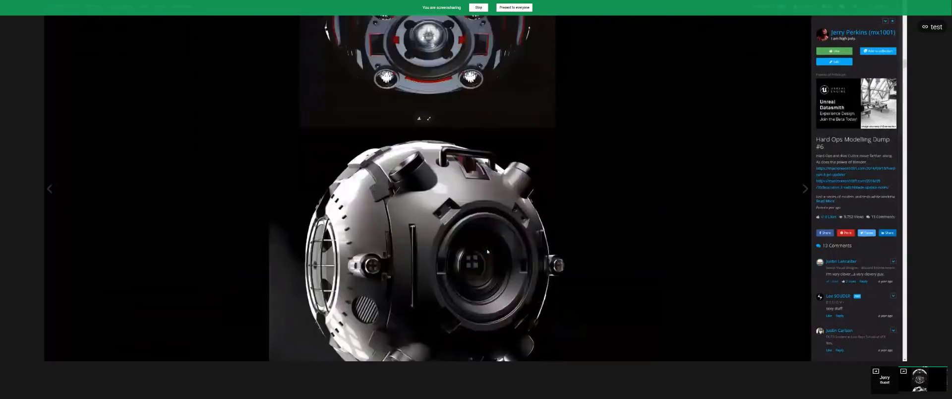
scroll(487, 250, up, 10)
scroll(487, 250, down, 5)
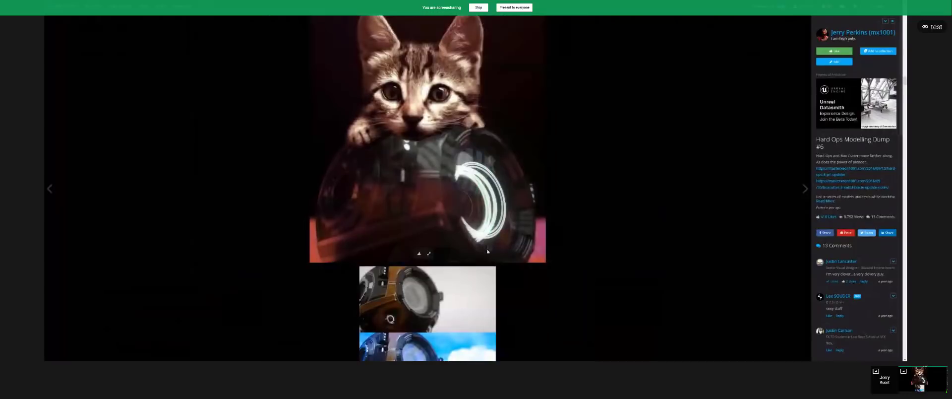
scroll(487, 251, down, 8)
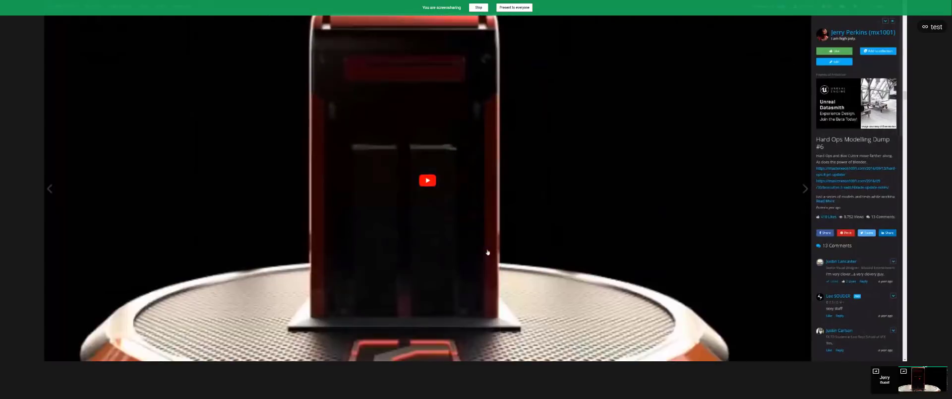
Play the embedded kiosk modelling video muted and skip ahead to the section showing the orange kiosk.
click(431, 184)
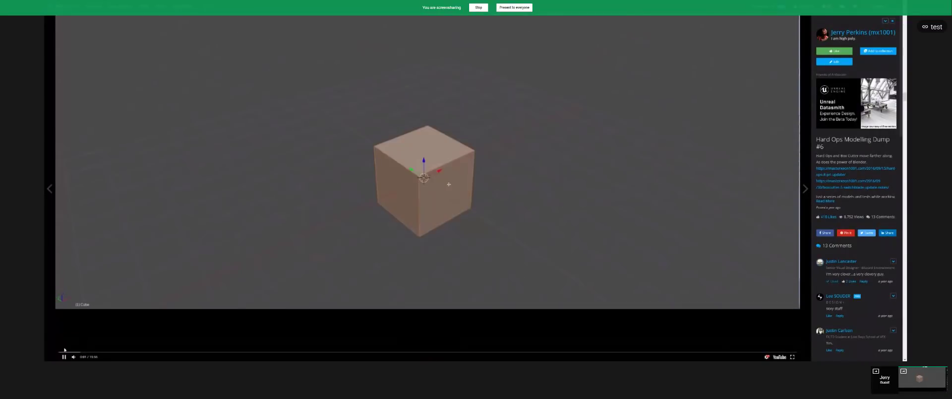
click(74, 356)
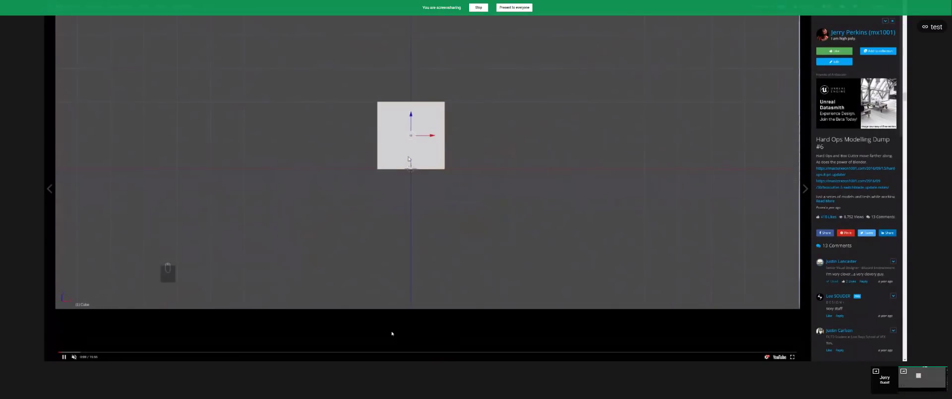
click(542, 352)
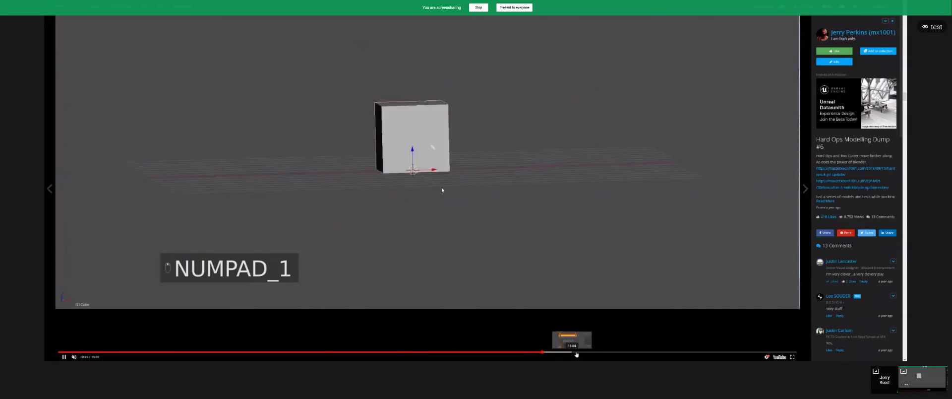
click(650, 351)
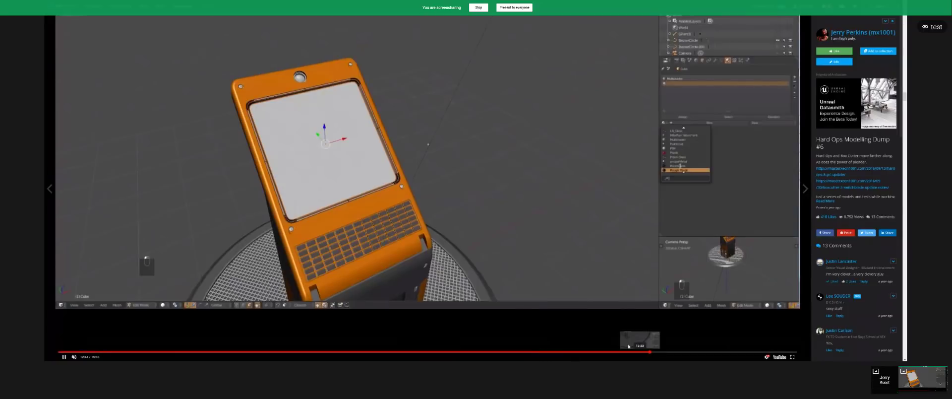
Look through the artwork's remaining videos and renders down to the Platform 7 video, and return to the portfolio.
scroll(496, 258, down, 7)
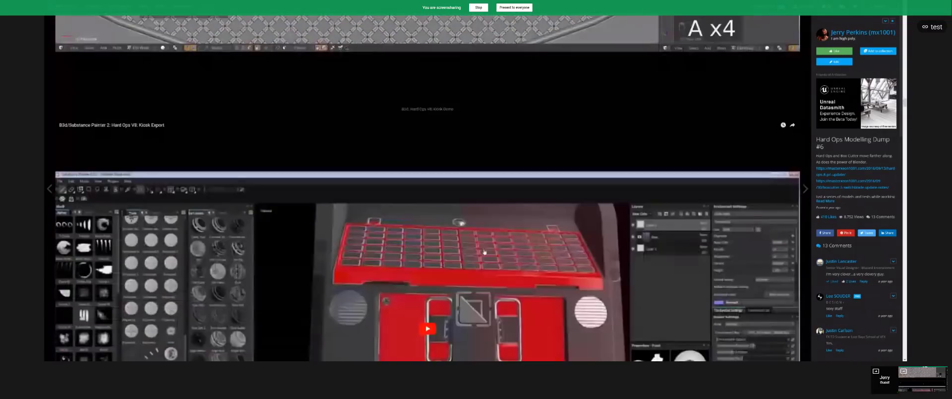
scroll(485, 252, down, 15)
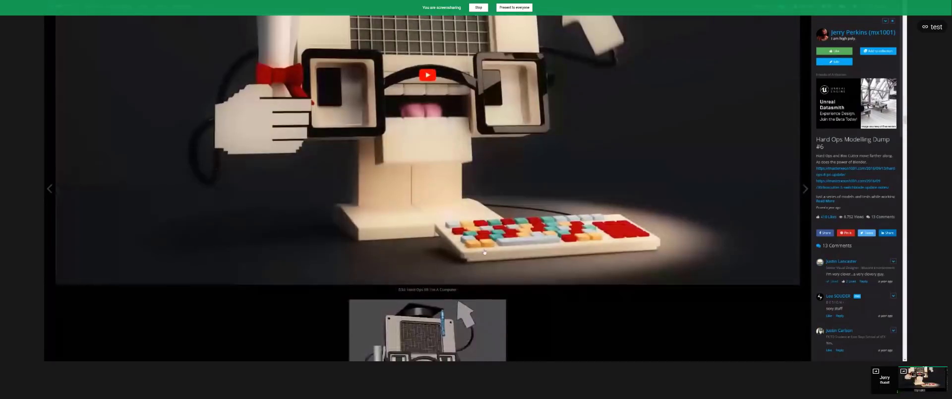
scroll(484, 252, down, 15)
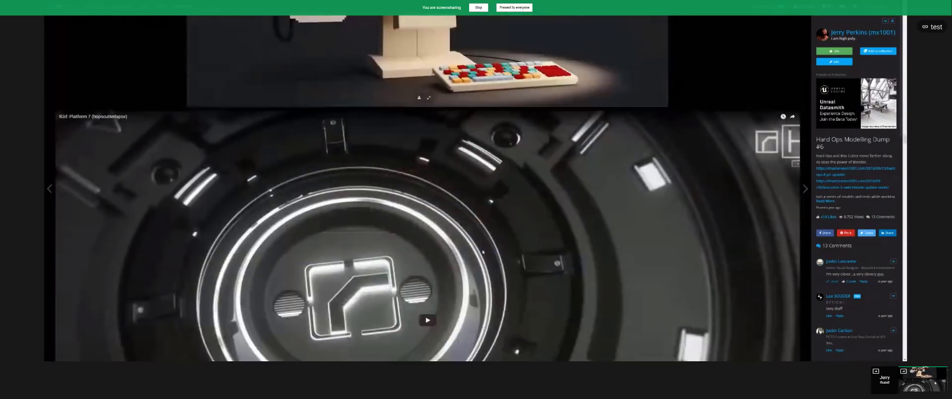
scroll(387, 172, down, 2)
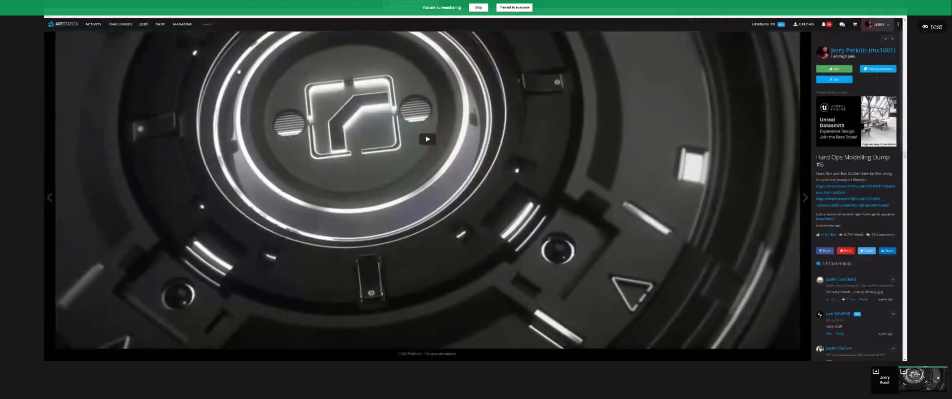
key(Escape)
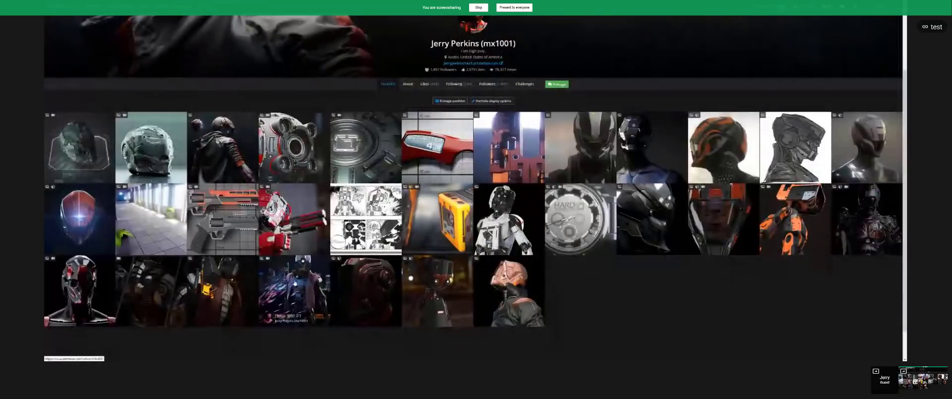
Open the Deux Update P2 artwork, examine its weapon concept sketch and gun renders, and return to the portfolio.
click(257, 290)
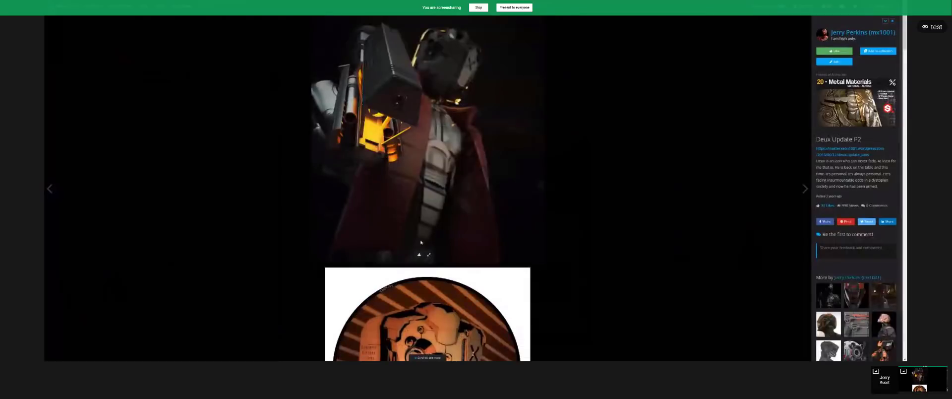
scroll(422, 242, down, 15)
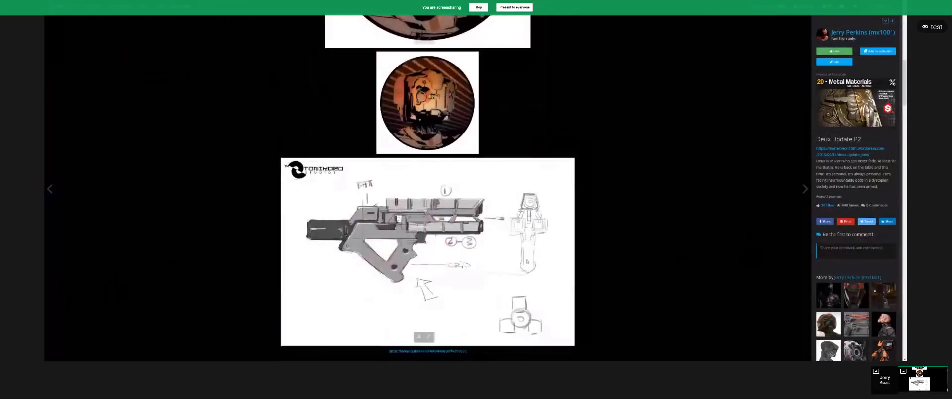
scroll(526, 261, down, 5)
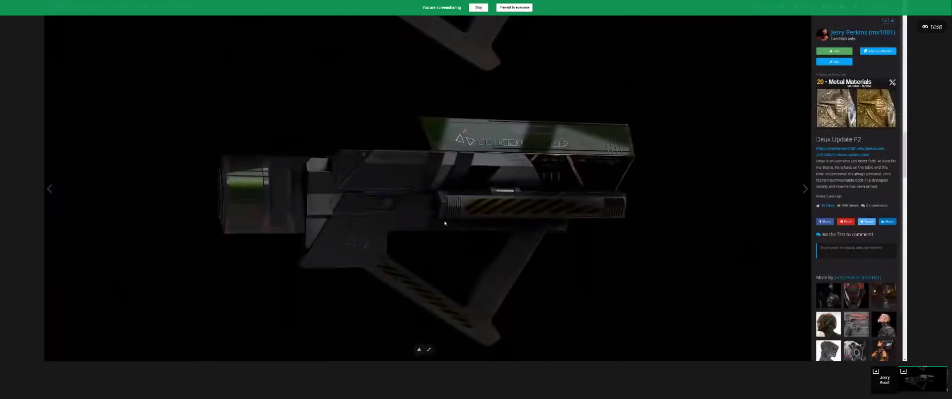
scroll(172, 57, up, 1)
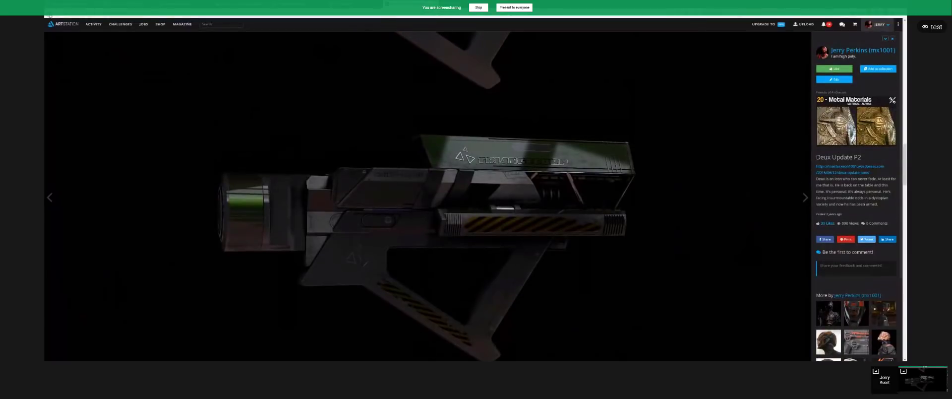
key(Escape)
scroll(316, 232, down, 3)
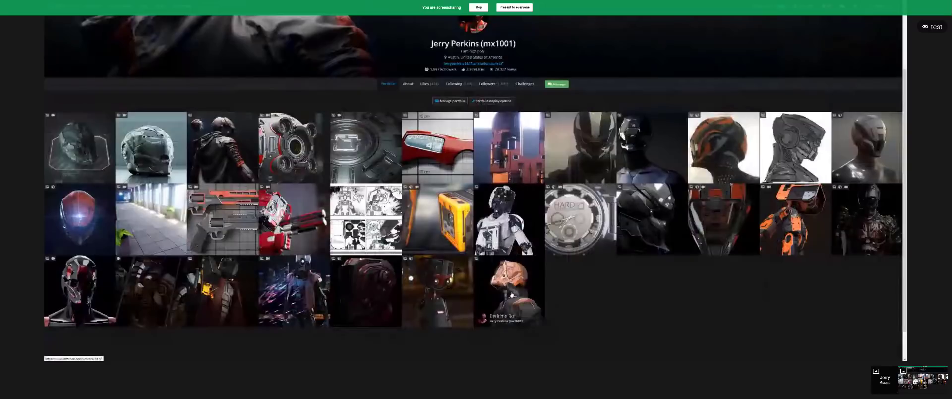
Open the Bedtime Bot artwork, examine its helmeted bust renders and modelling views, and return to the portfolio.
click(511, 294)
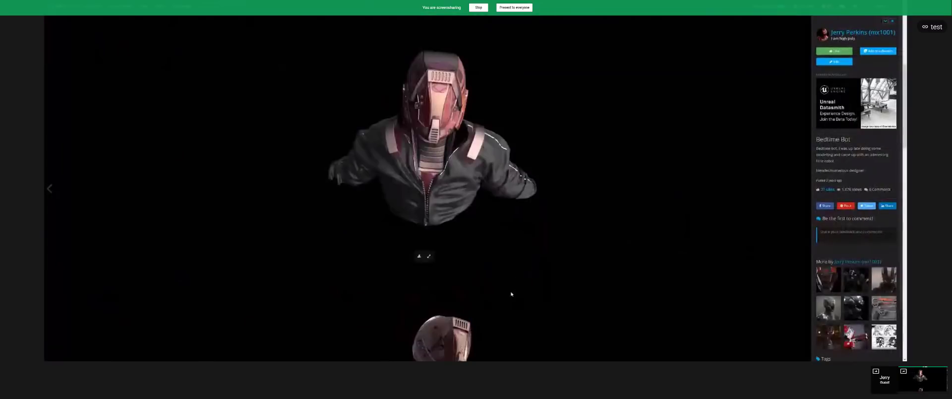
scroll(511, 294, down, 3)
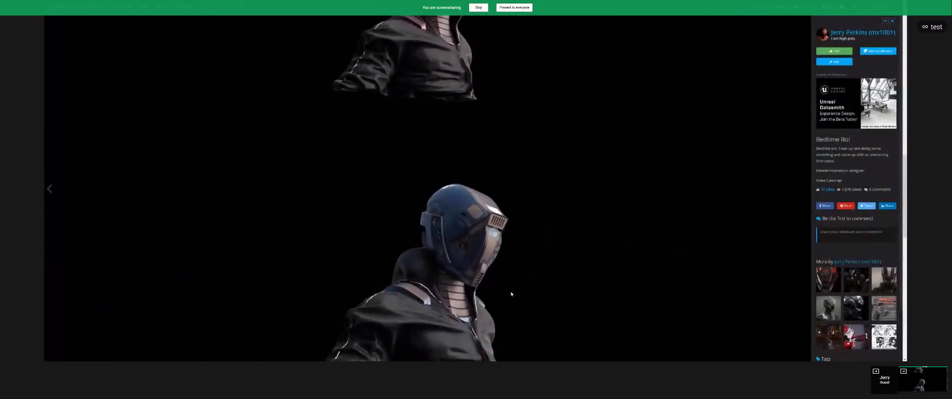
scroll(512, 294, down, 8)
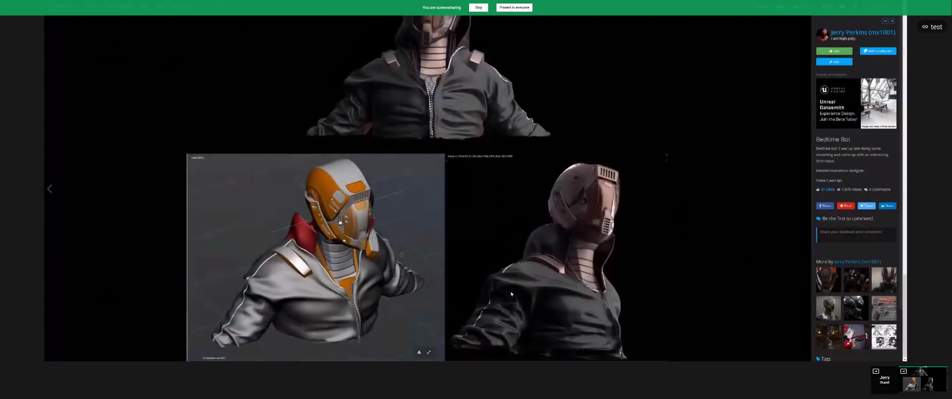
scroll(511, 294, up, 1)
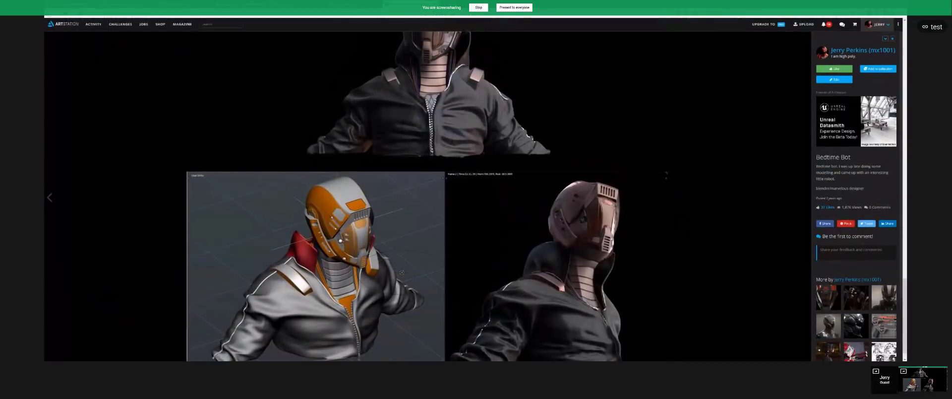
key(Escape)
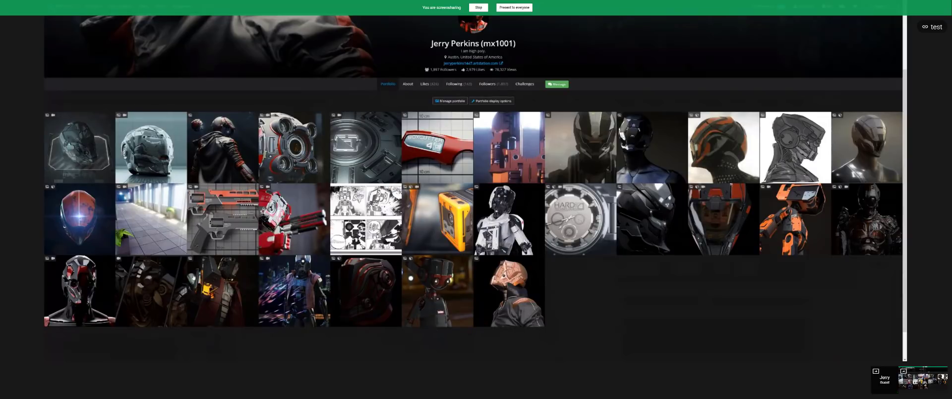
Open the TBA Update2 artwork, look through its armoured character renders and sneak peek videos, and return to the portfolio.
click(144, 297)
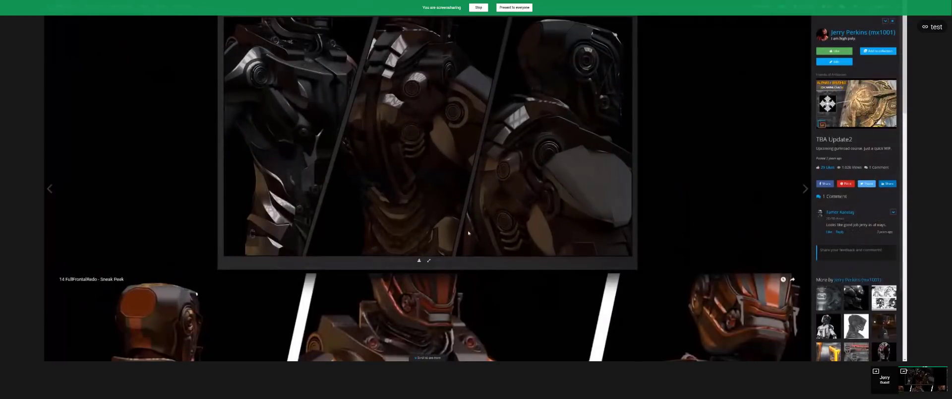
scroll(520, 249, down, 5)
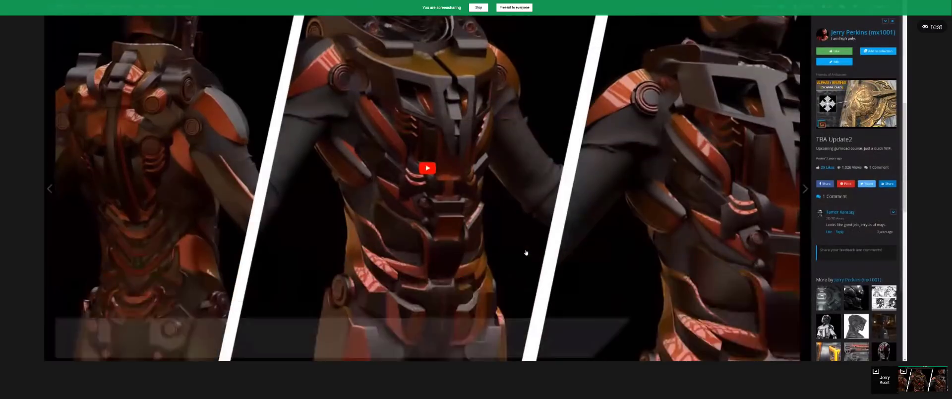
scroll(526, 252, down, 5)
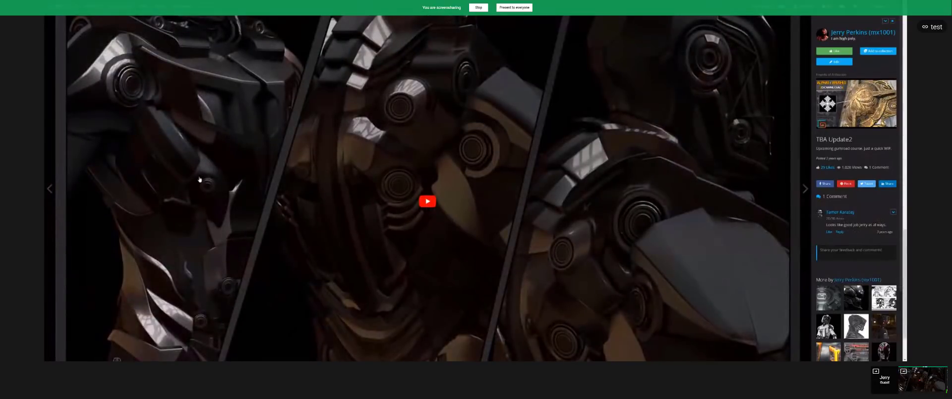
scroll(350, 248, down, 2)
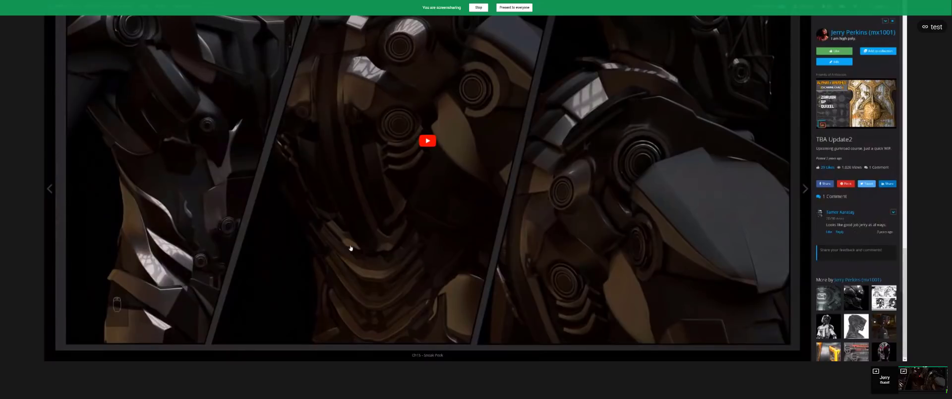
scroll(350, 248, up, 6)
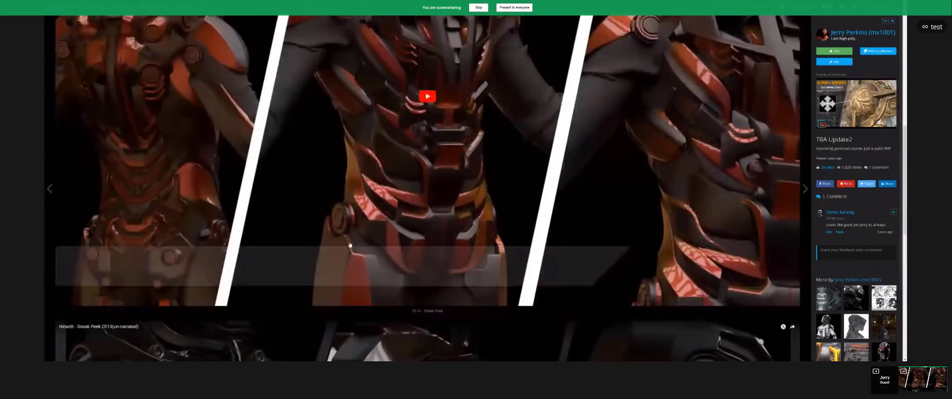
scroll(350, 244, up, 5)
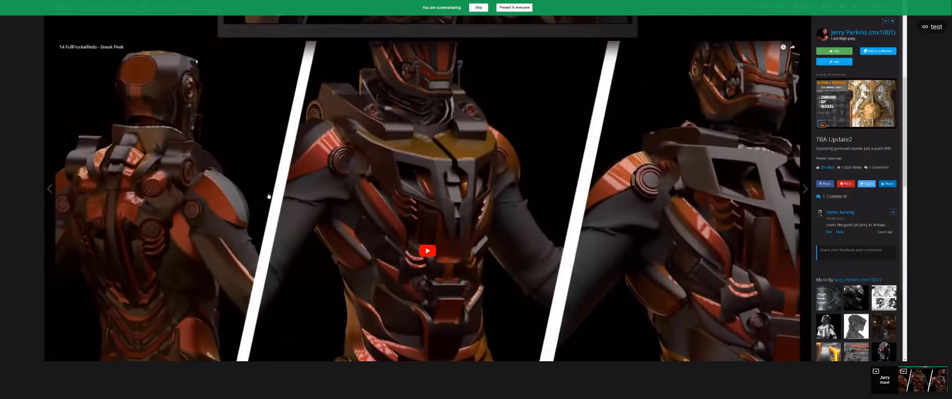
scroll(108, 44, up, 1)
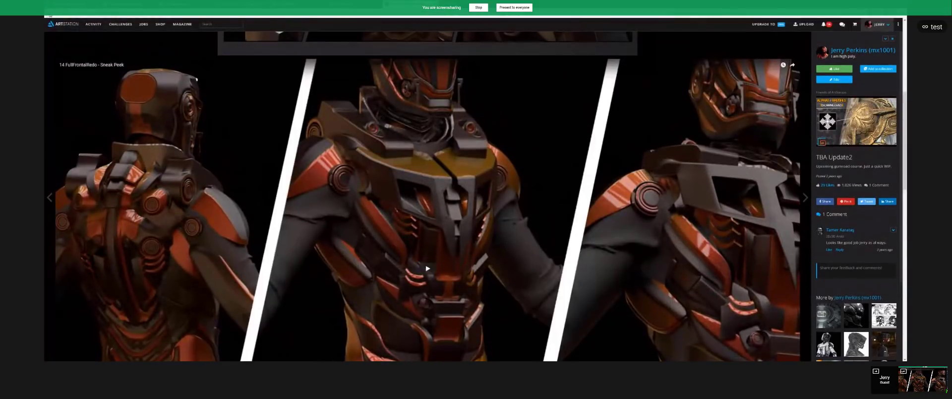
key(alt+Left)
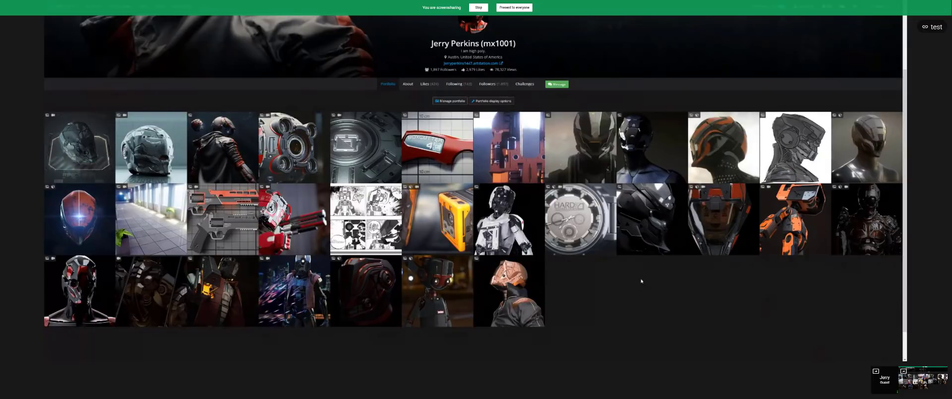
Switch to Blender, show empty layer 5, reset the 3D cursor to the origin, and add a plane there in Edit Mode.
key(alt+Tab)
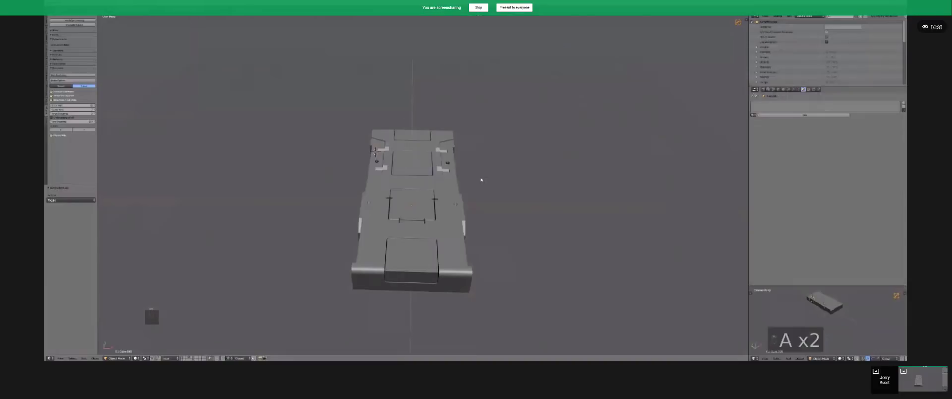
key(4)
key(5)
key(shift+c)
key(shift+a)
click(484, 195)
key(Tab)
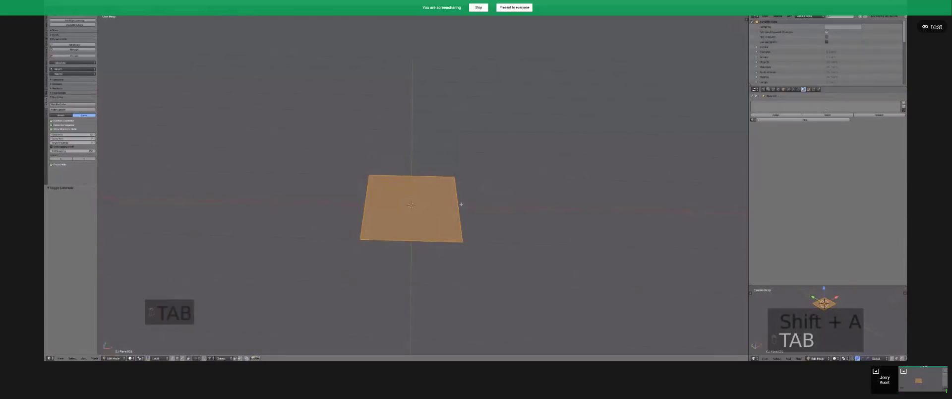
Select one far corner vertex of the plane in vertex mode and extend it outward into a new vertex.
key(ctrl+Tab)
click(449, 171)
right_click(452, 177)
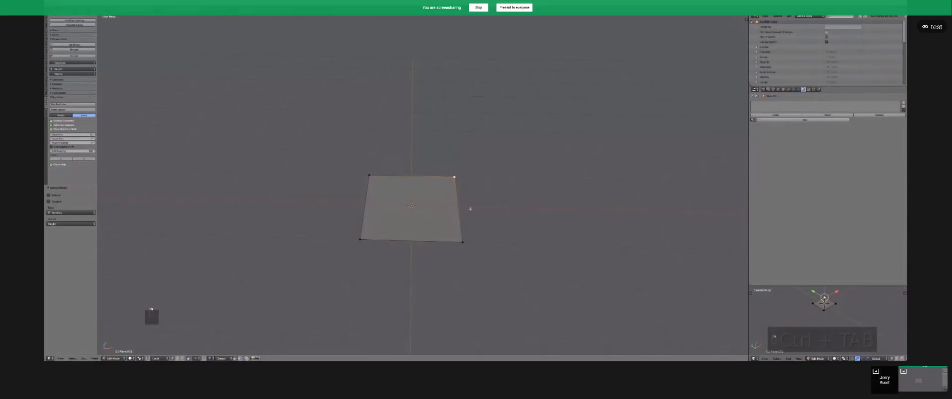
key(alt+d)
click(506, 229)
Apply level 2 subdivision to the extended plane in Object Mode and display it as a wireframe.
key(Tab)
key(ctrl+1)
key(ctrl+2)
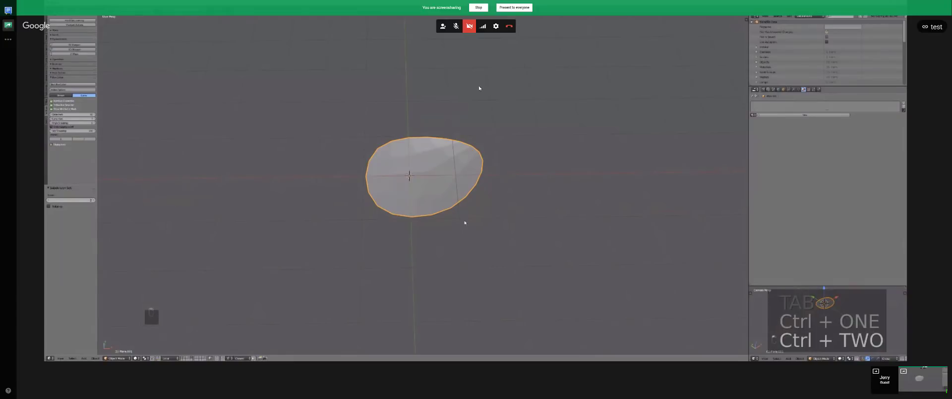
key(z)
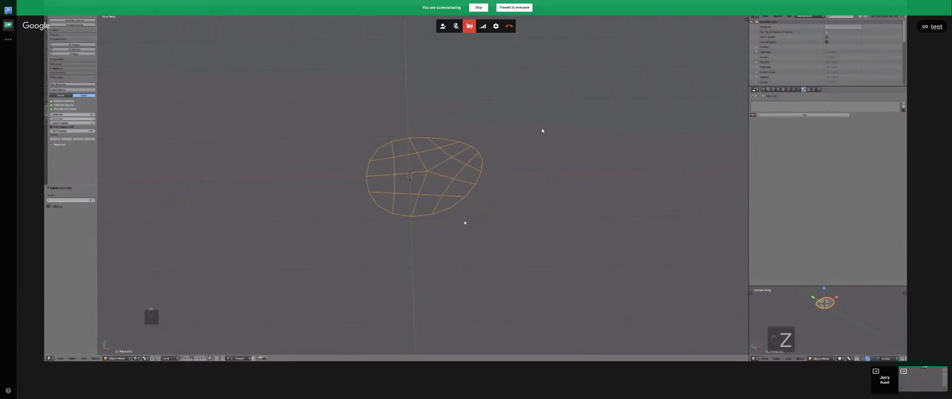
Switch to the untitled SketchUp model.
key(alt+Tab)
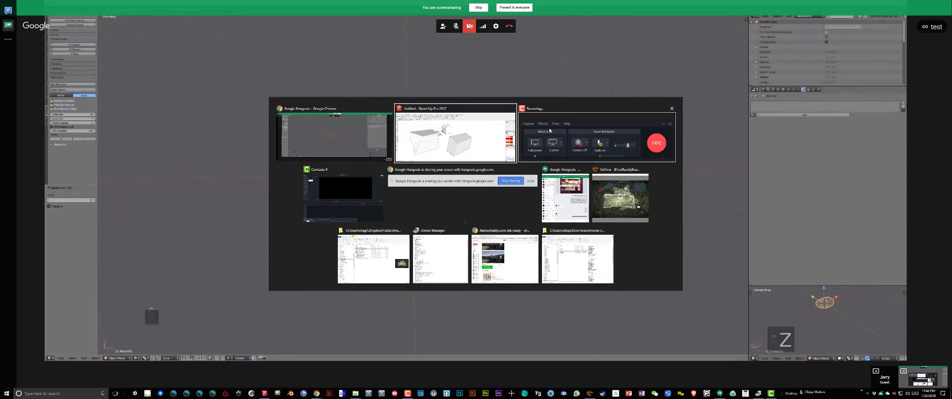